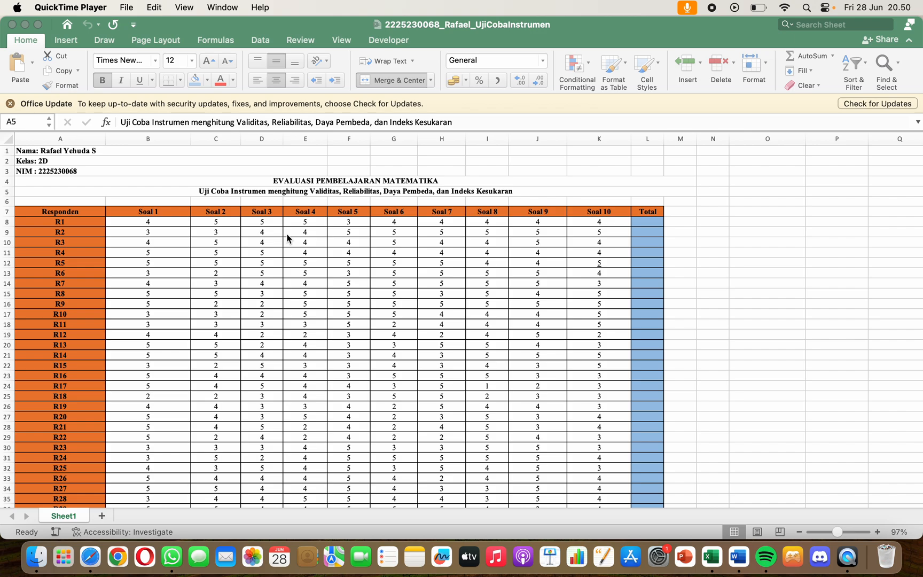
Step: Review the response table's headers from Responden to Soal 10 and the scores of respondents R1 to R32
{"action": "left_click", "coordinate": [81, 208]}
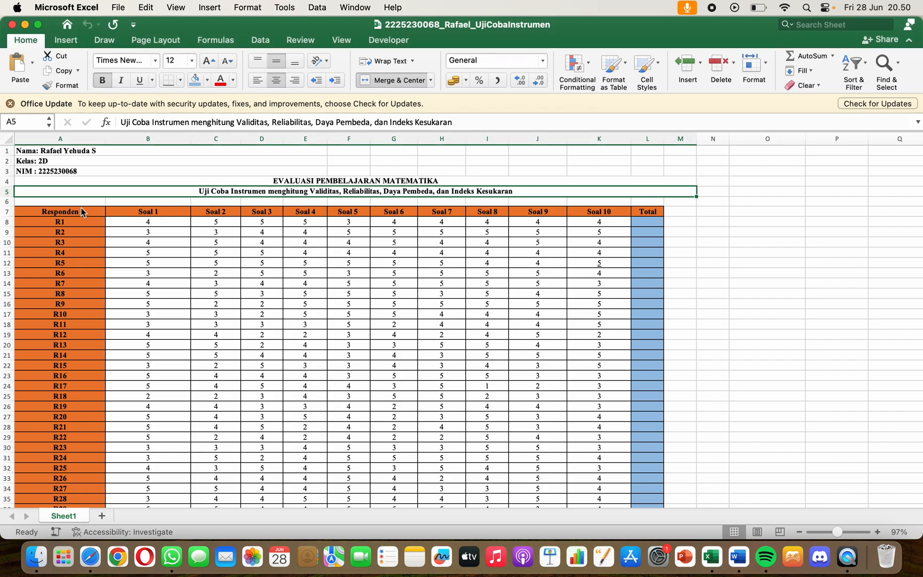
{"action": "left_click", "coordinate": [81, 212]}
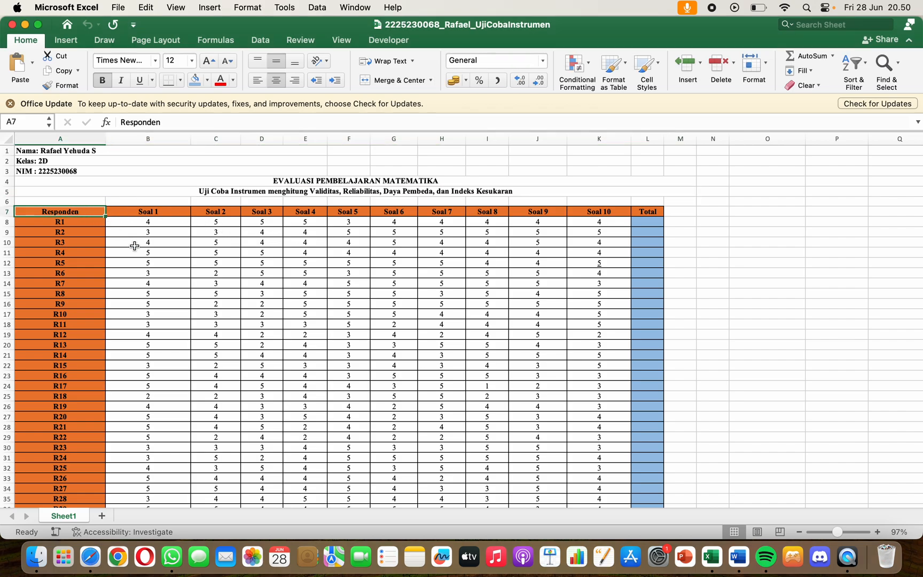
{"action": "left_click", "coordinate": [152, 215]}
{"action": "left_click", "coordinate": [615, 211]}
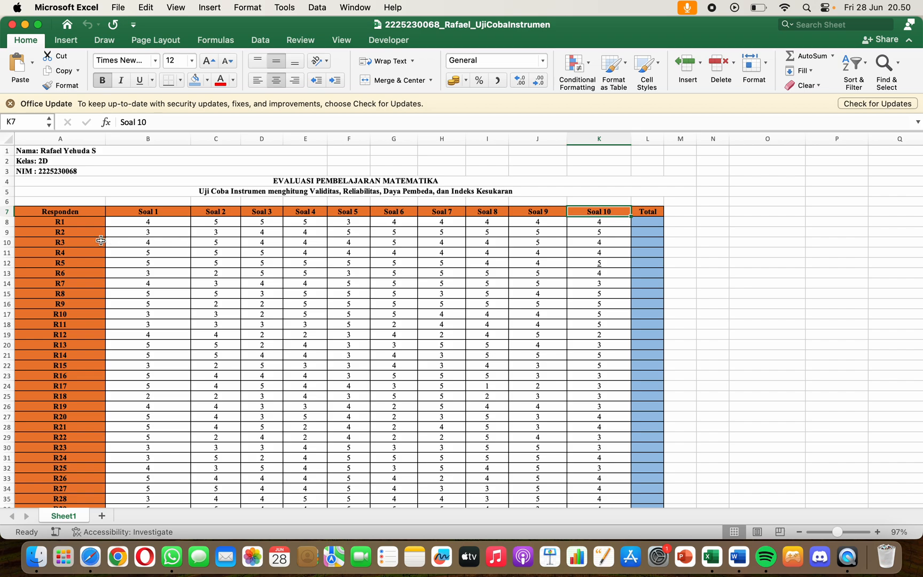
{"action": "scroll", "coordinate": [101, 240], "scroll_direction": "down", "scroll_amount": 3}
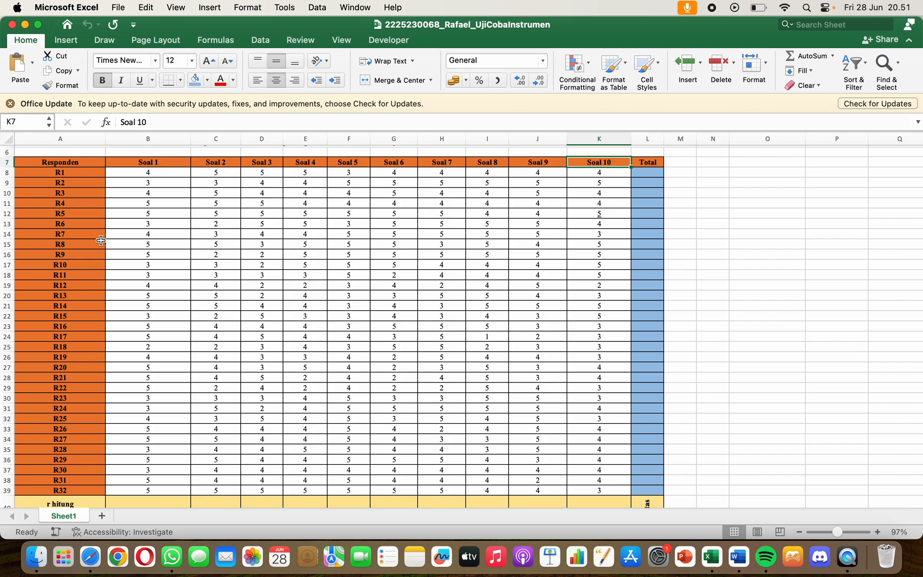
{"action": "left_click", "coordinate": [152, 180]}
{"action": "left_click", "coordinate": [156, 173]}
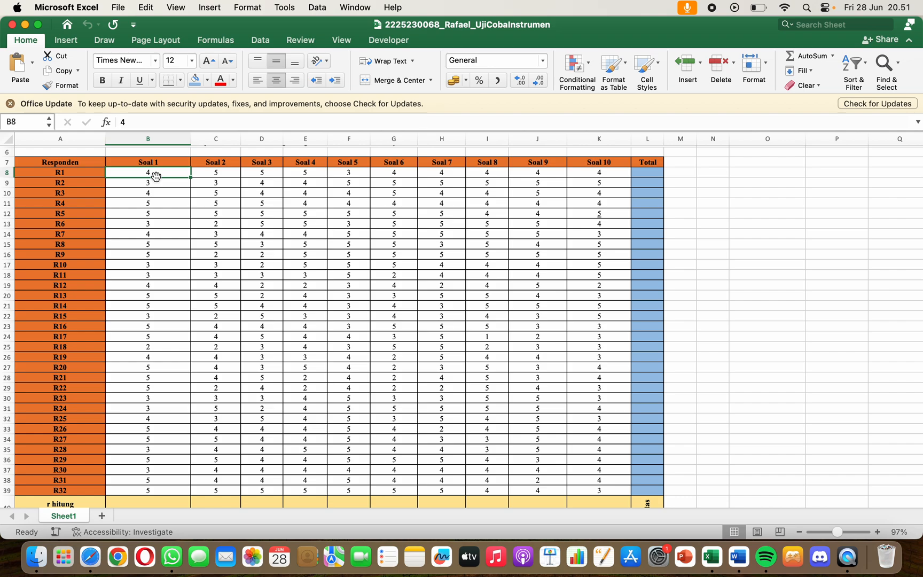
Step: Enter a SUM formula over B8:K8 in respondent R1's Total cell, L8
{"action": "left_click", "coordinate": [647, 175]}
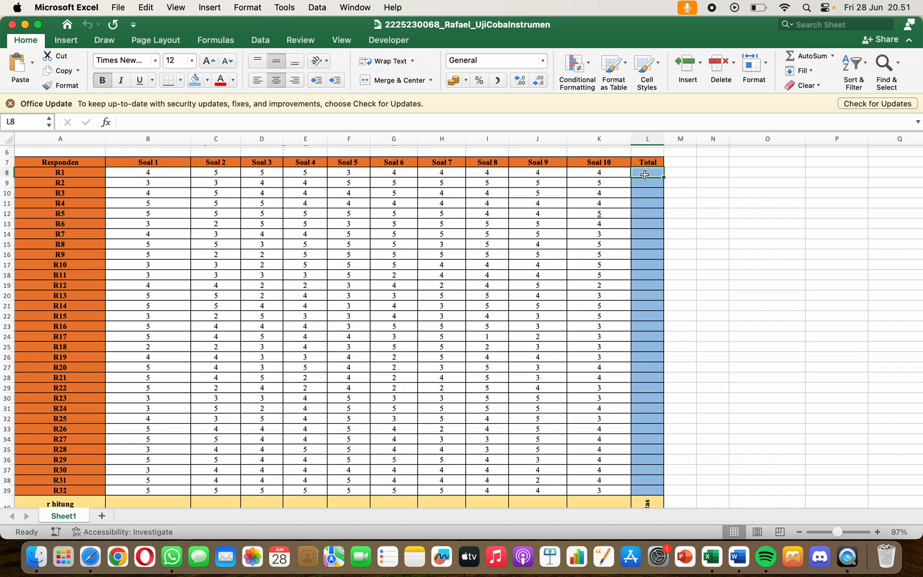
{"action": "type", "text": "=sum"}
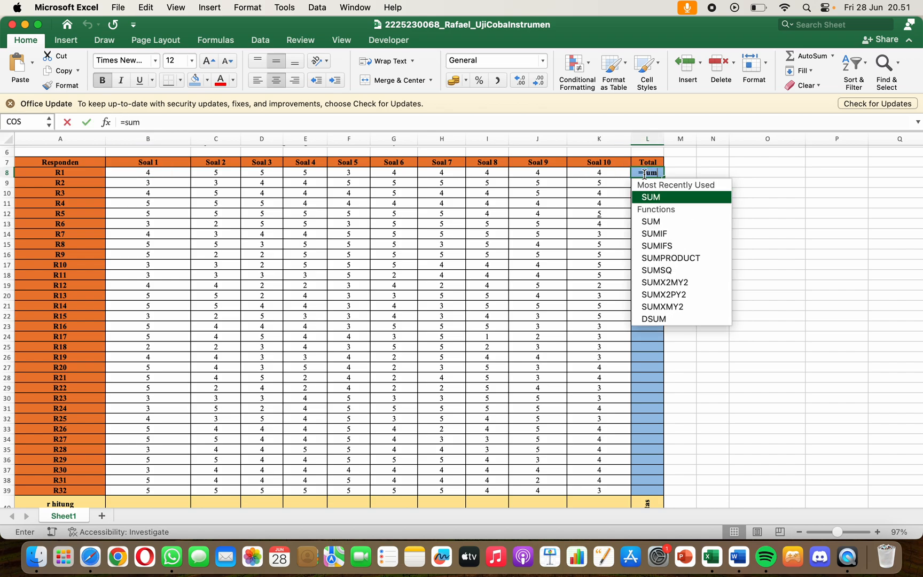
{"action": "type", "text": "("}
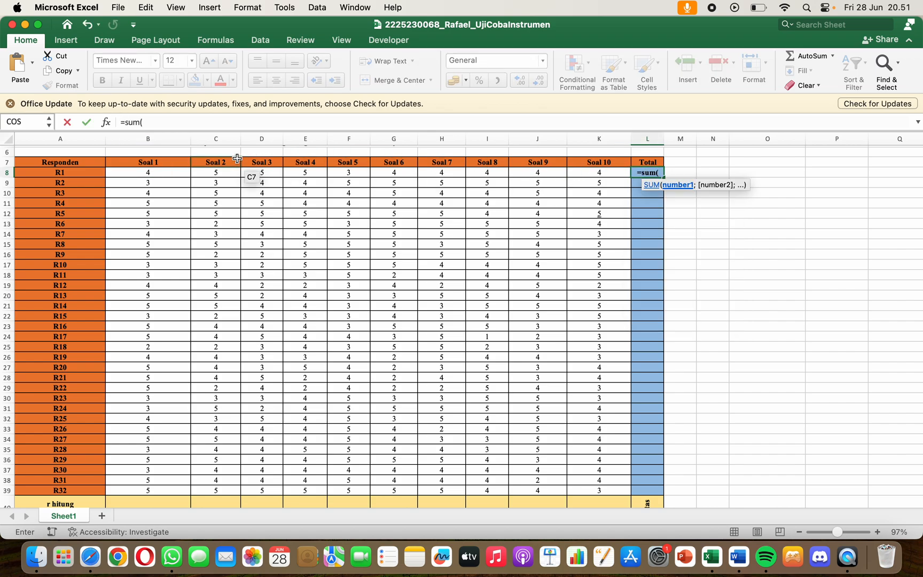
{"action": "left_click", "coordinate": [148, 173]}
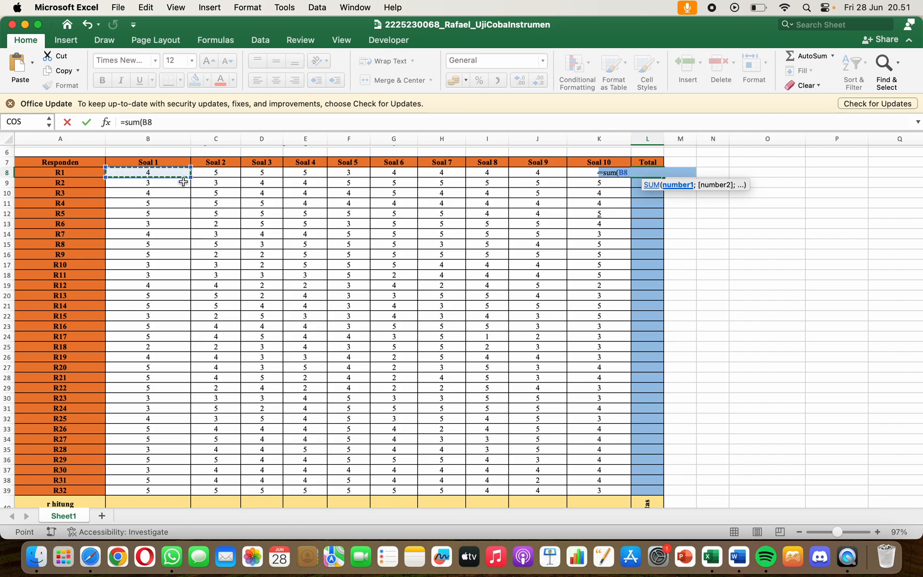
{"action": "left_click", "coordinate": [189, 177]}
{"action": "left_click_drag", "start_coordinate": [350, 180], "coordinate": [160, 171]}
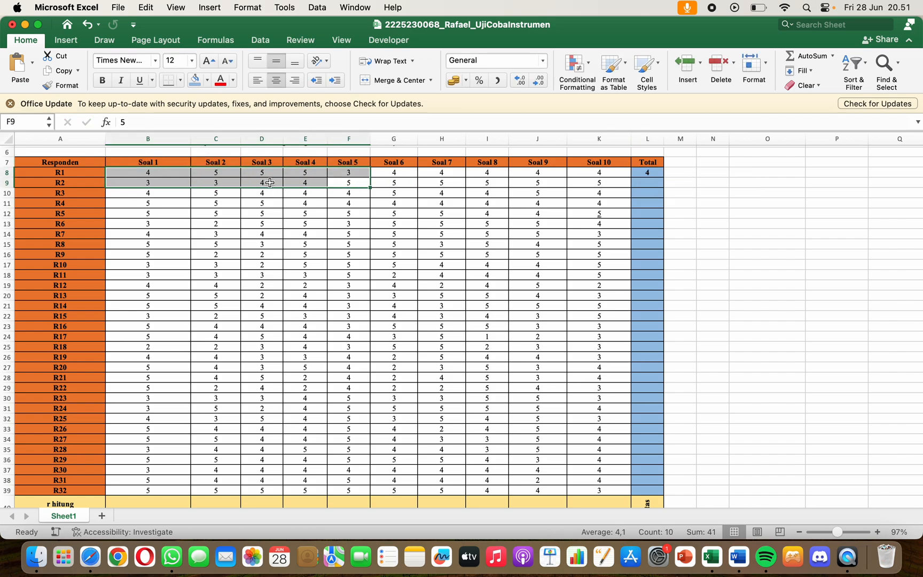
{"action": "left_click", "coordinate": [656, 177]}
{"action": "left_click", "coordinate": [657, 177]}
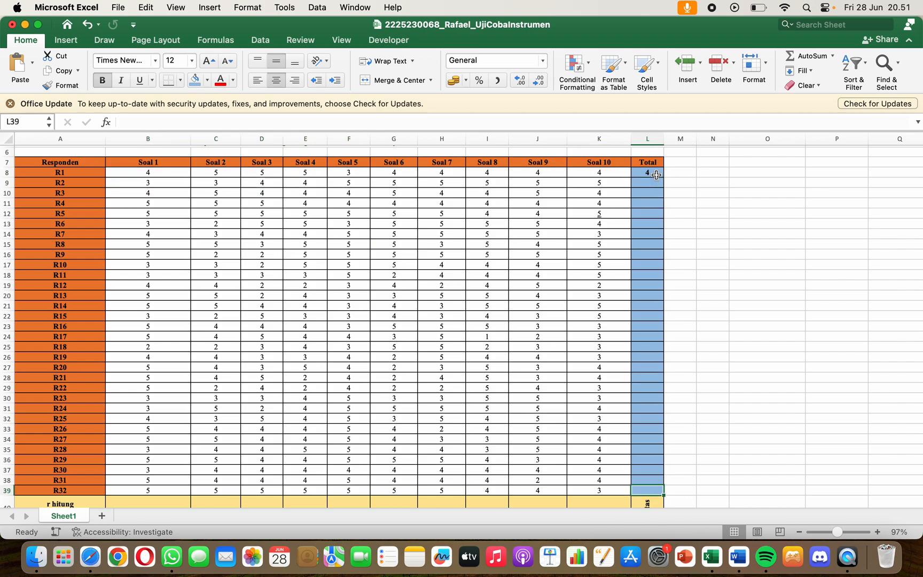
{"action": "double_click", "coordinate": [657, 175]}
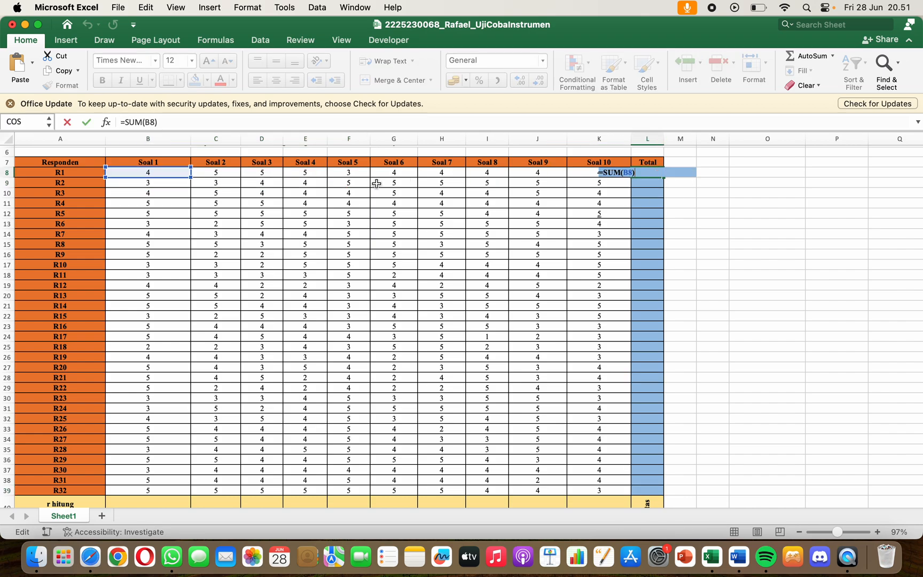
{"action": "key", "text": "BackSpace"}
{"action": "left_click_drag", "start_coordinate": [192, 177], "coordinate": [635, 171]}
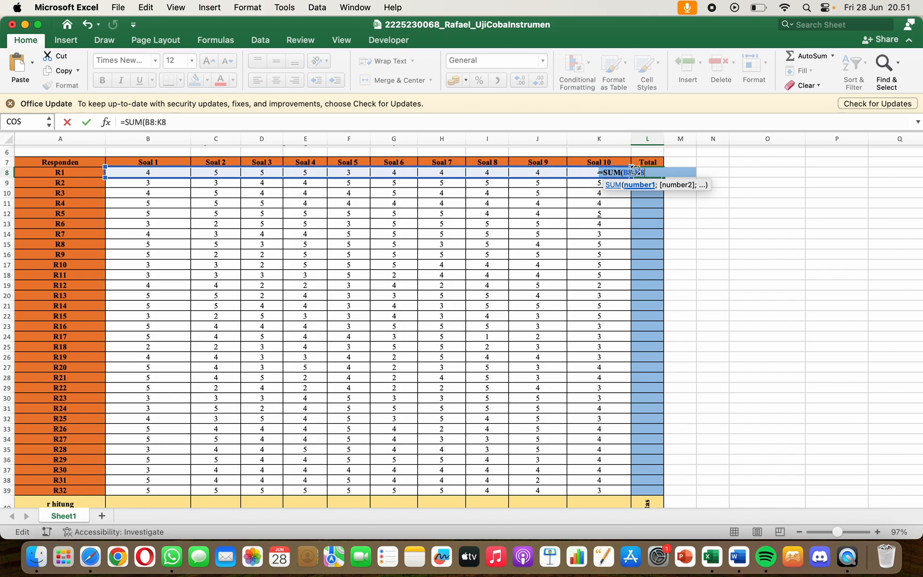
{"action": "key", "text": "Return"}
Step: Copy R1's Total formula down the column through respondent R32 in L39
{"action": "left_click", "coordinate": [667, 170]}
{"action": "left_click", "coordinate": [640, 172]}
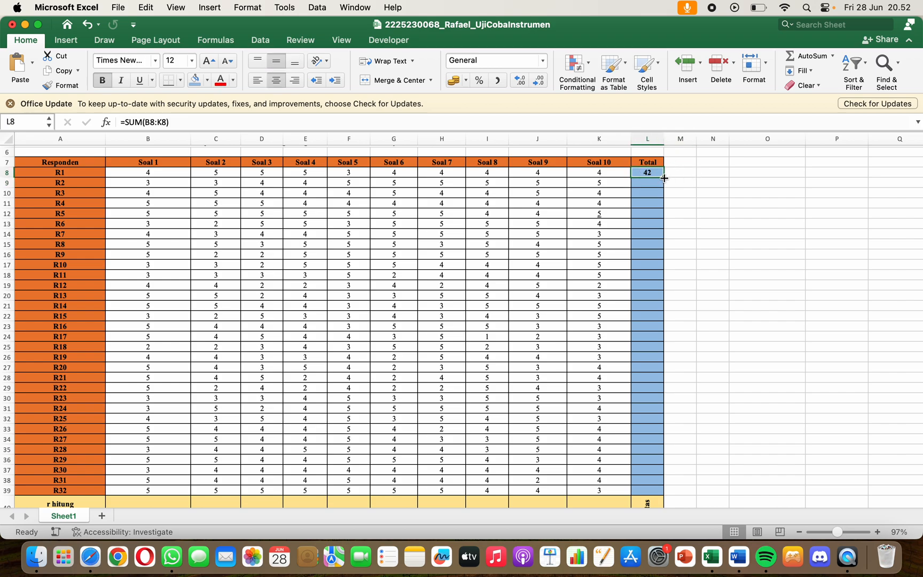
{"action": "left_click_drag", "start_coordinate": [664, 178], "coordinate": [666, 367]}
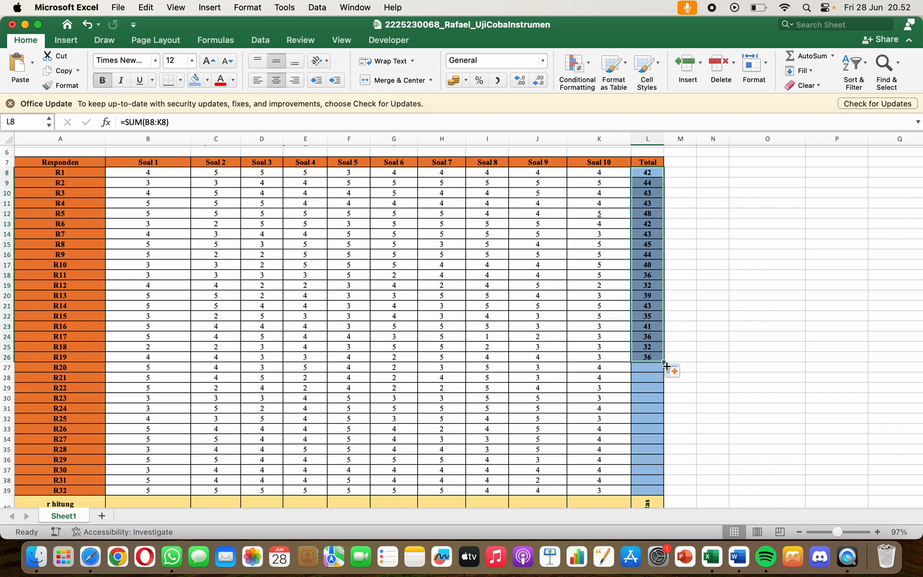
{"action": "scroll", "coordinate": [666, 367], "scroll_direction": "down", "scroll_amount": 3}
{"action": "left_click_drag", "start_coordinate": [661, 305], "coordinate": [653, 433]}
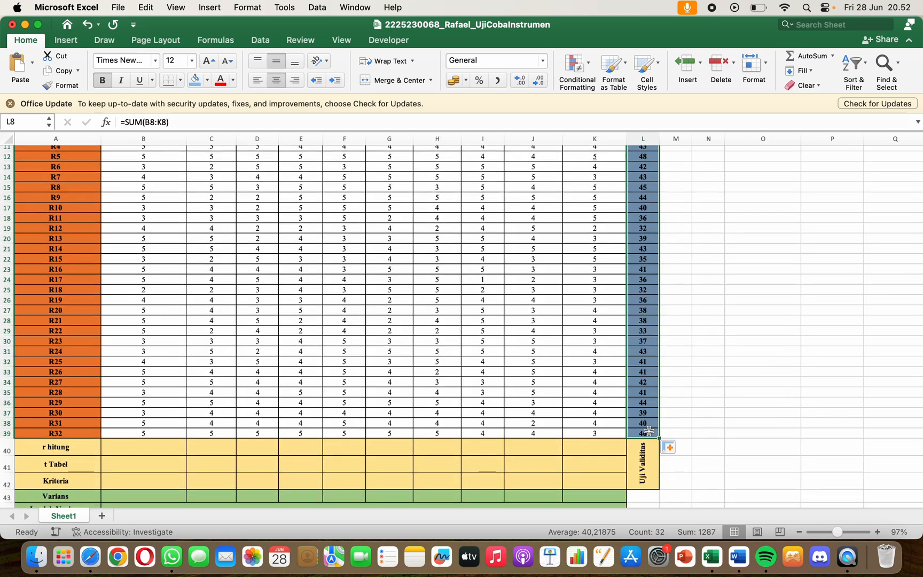
{"action": "left_click", "coordinate": [446, 392]}
Step: Start a CORREL formula in Soal 1's r hitung cell, B40, with B8:B39 as the first array
{"action": "scroll", "coordinate": [446, 388], "scroll_direction": "up", "scroll_amount": 5}
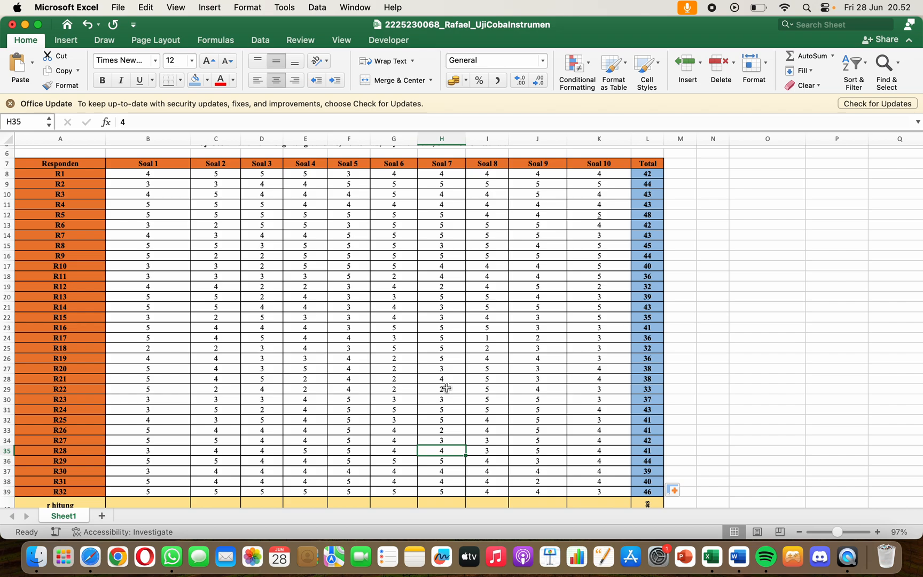
{"action": "scroll", "coordinate": [447, 388], "scroll_direction": "down", "scroll_amount": 3}
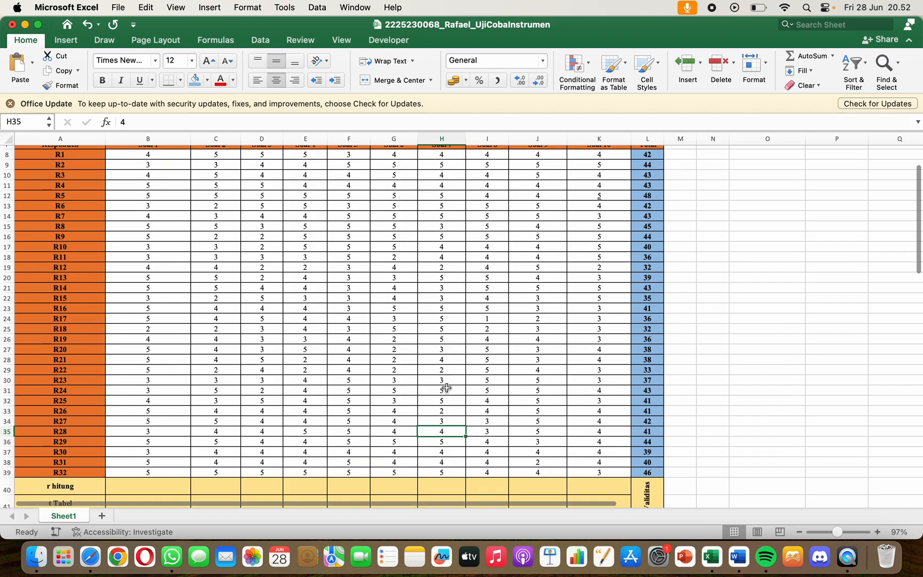
{"action": "scroll", "coordinate": [447, 388], "scroll_direction": "up", "scroll_amount": 2}
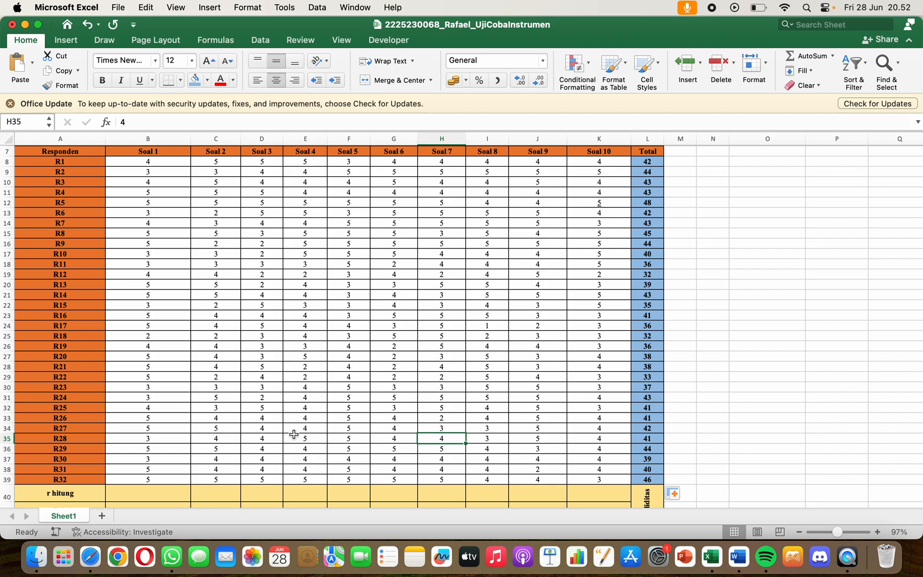
{"action": "left_click", "coordinate": [175, 492]}
{"action": "type", "text": "="}
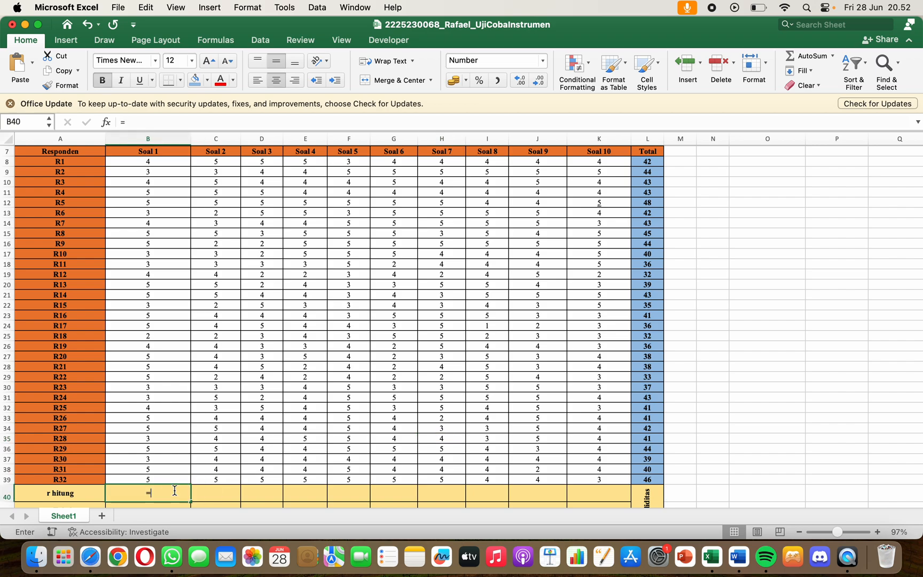
{"action": "type", "text": "corre"}
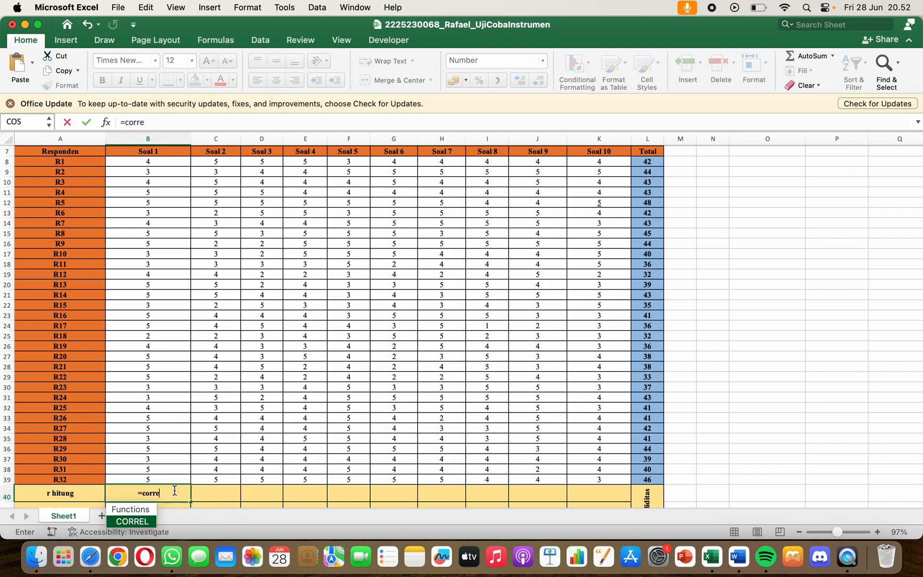
{"action": "type", "text": "l("}
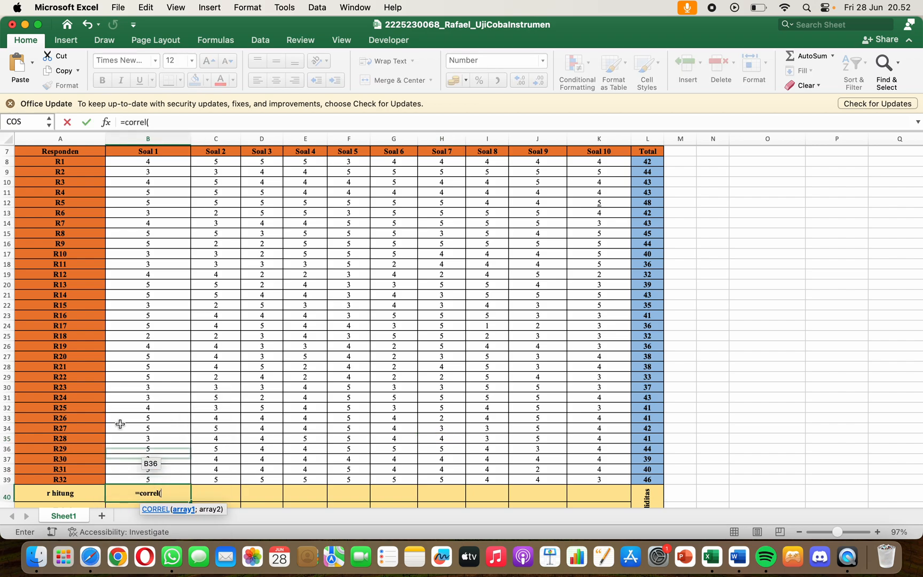
{"action": "left_click", "coordinate": [163, 161]}
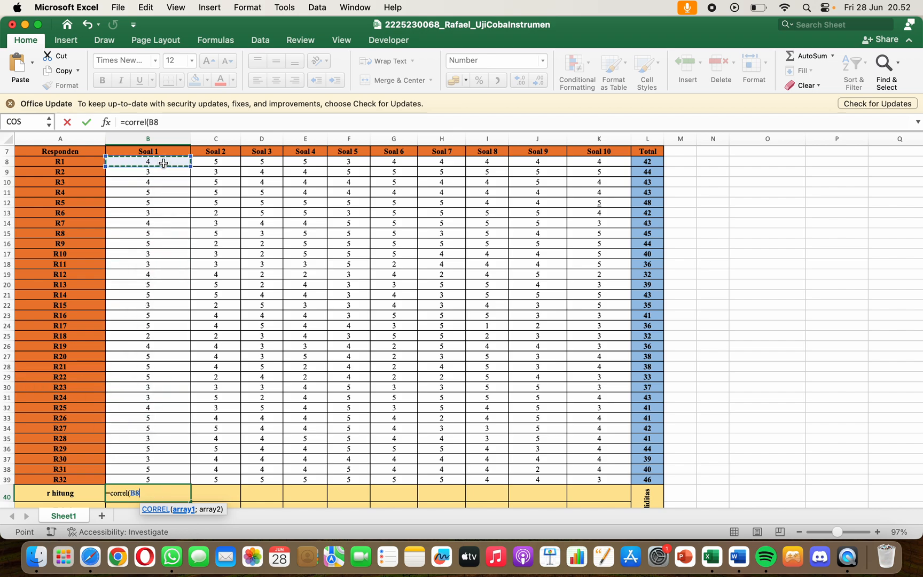
{"action": "left_click_drag", "start_coordinate": [188, 162], "coordinate": [191, 339]}
{"action": "scroll", "coordinate": [186, 367], "scroll_direction": "down", "scroll_amount": 3}
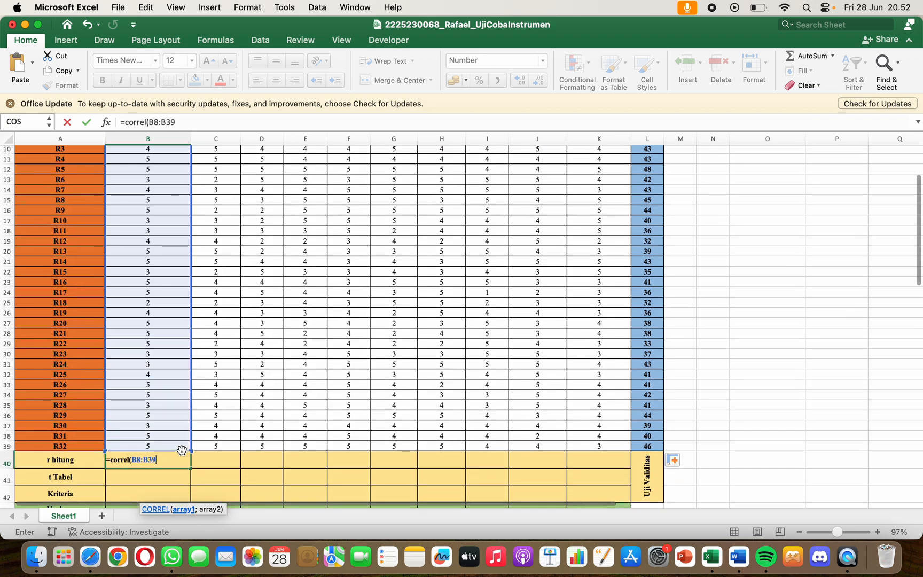
Step: Complete the CORREL formula in B40 with the Total scores L8:L39 as the second array
{"action": "type", "text": ";"}
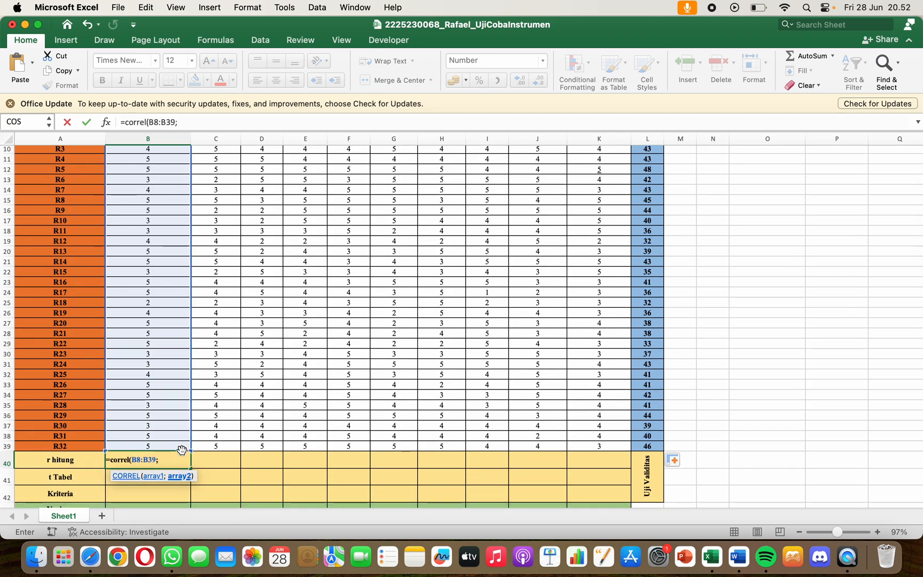
{"action": "scroll", "coordinate": [644, 209], "scroll_direction": "up", "scroll_amount": 5}
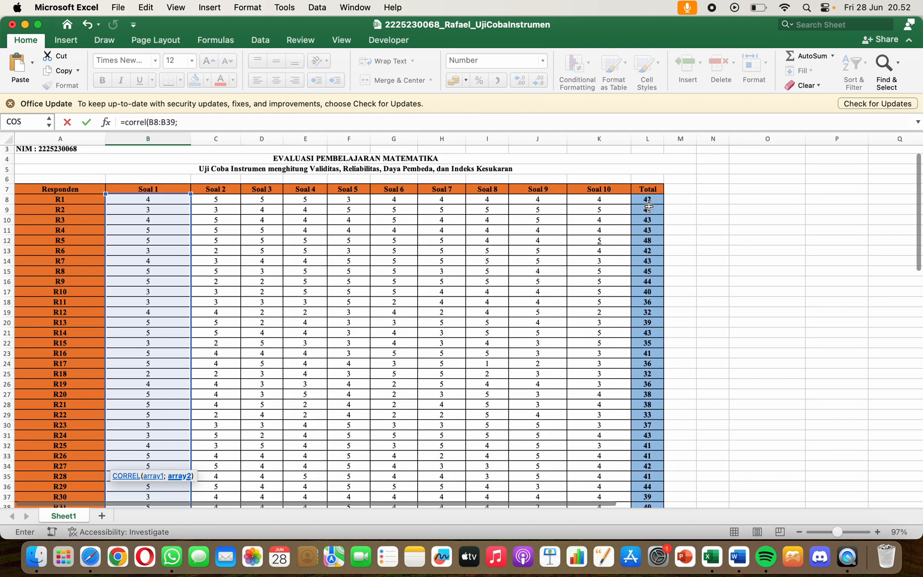
{"action": "left_click", "coordinate": [660, 199]}
{"action": "left_click_drag", "start_coordinate": [678, 210], "coordinate": [680, 291]}
{"action": "left_click_drag", "start_coordinate": [650, 197], "coordinate": [660, 353]}
{"action": "scroll", "coordinate": [660, 353], "scroll_direction": "down", "scroll_amount": 5}
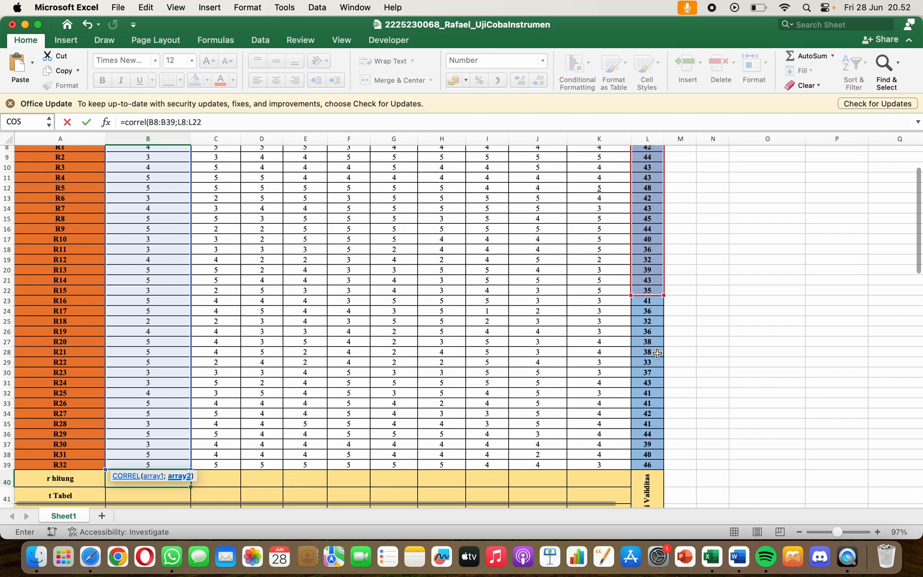
{"action": "left_click_drag", "start_coordinate": [664, 268], "coordinate": [658, 441]}
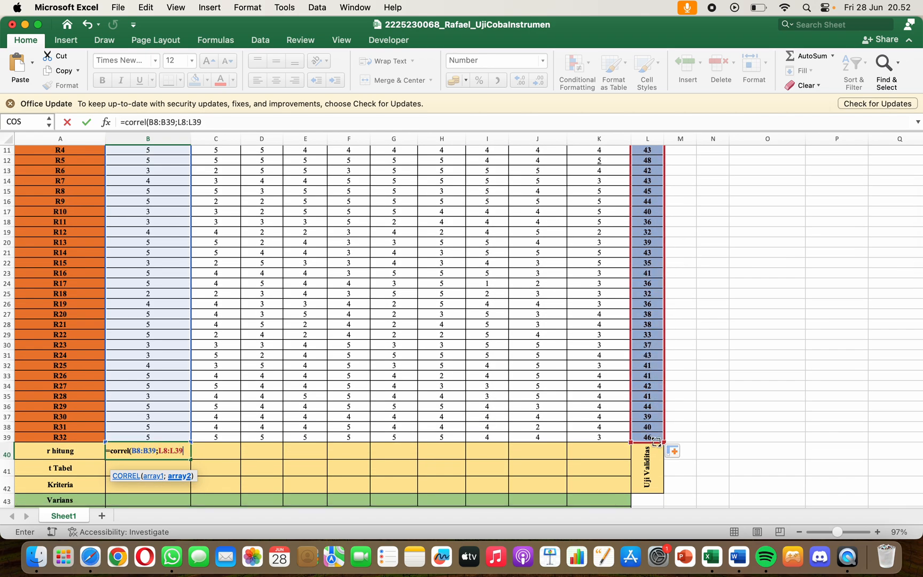
{"action": "key", "text": "Return"}
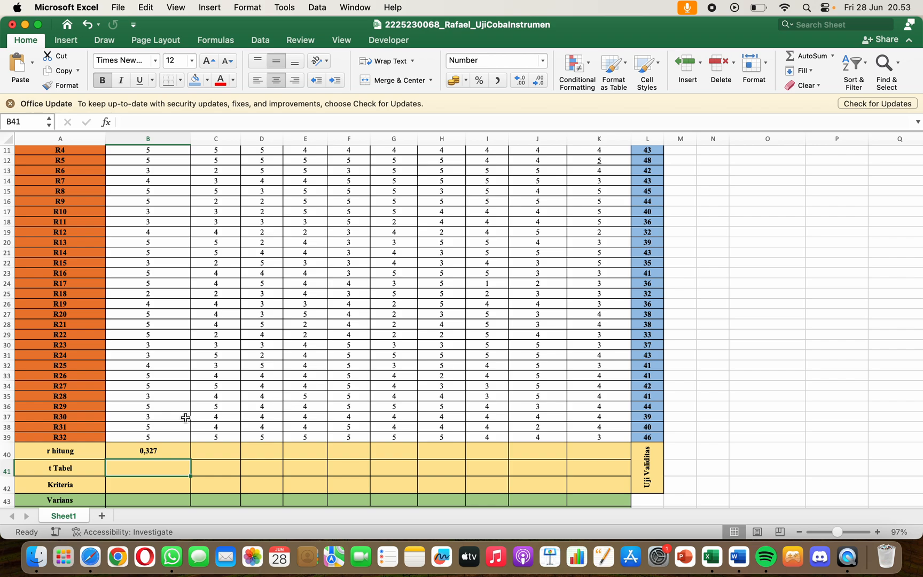
Step: Copy the r hitung formula across to Soal 10 and correct Soal 2's second array in C40 to L8:L39
{"action": "left_click", "coordinate": [178, 449]}
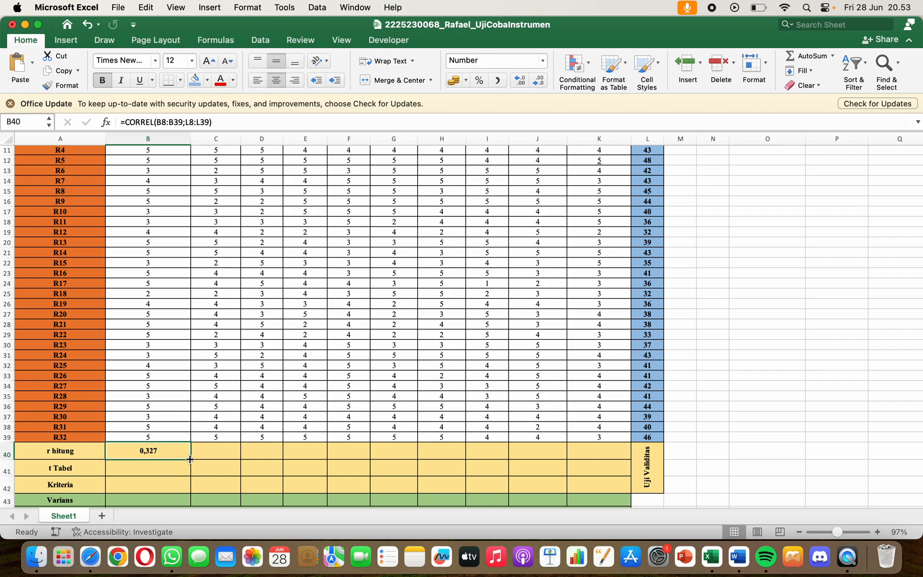
{"action": "left_click_drag", "start_coordinate": [191, 459], "coordinate": [629, 457]}
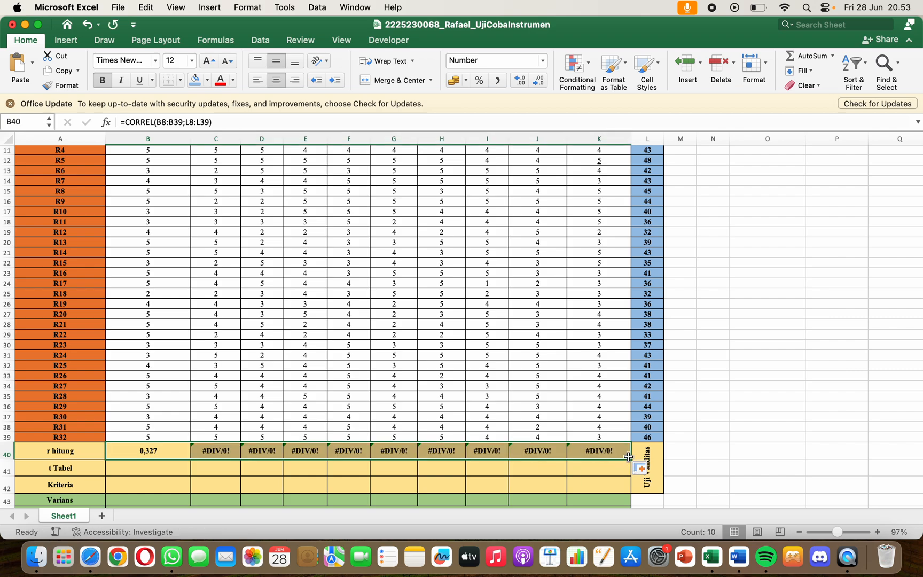
{"action": "left_click", "coordinate": [227, 448]}
{"action": "double_click", "coordinate": [228, 448]}
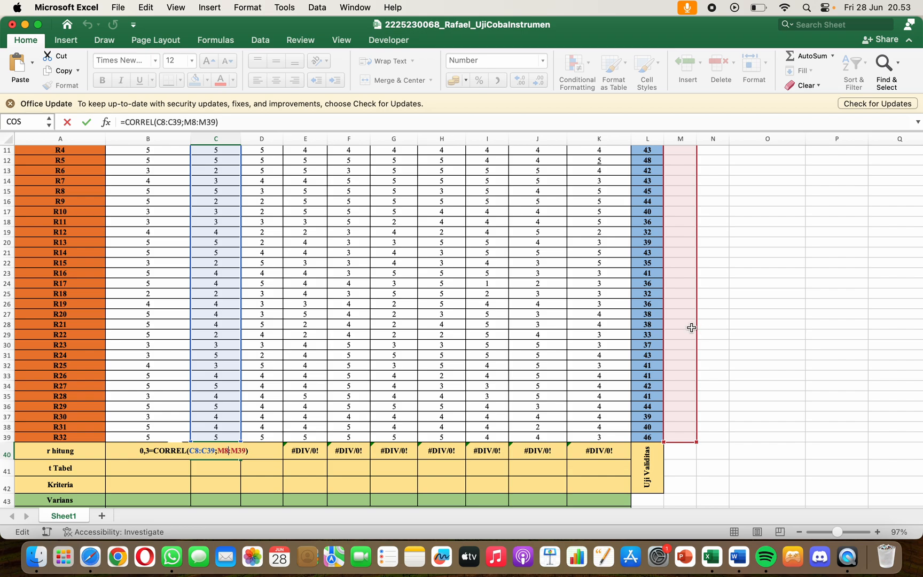
{"action": "left_click_drag", "start_coordinate": [691, 328], "coordinate": [652, 319]}
{"action": "key", "text": "Return"}
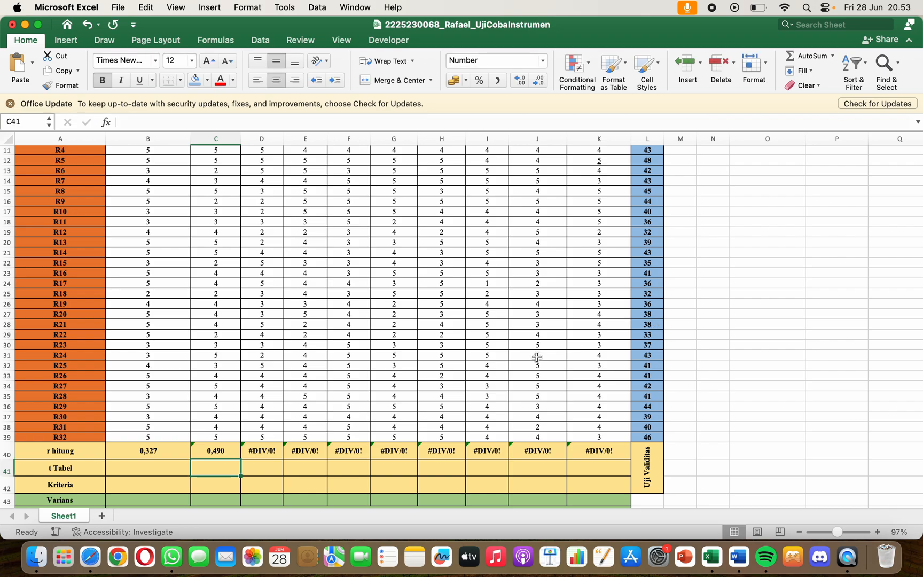
Step: Open Soal 3's r hitung formula in D40 for editing
{"action": "left_click", "coordinate": [264, 450]}
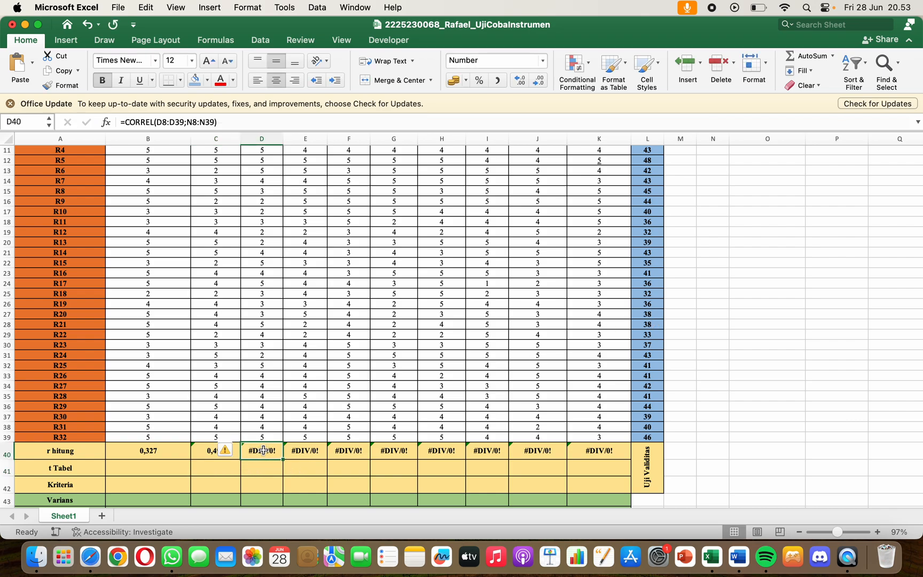
{"action": "double_click", "coordinate": [263, 451]}
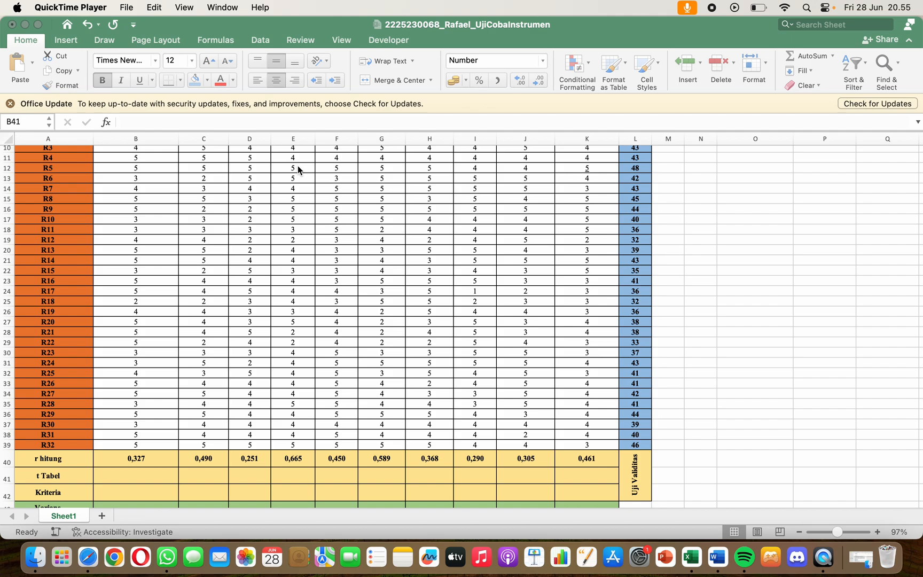
Step: Switch to the browser's r Product Moment table, look up the 5% value for N 32, and return to the workbook
{"action": "key", "text": "super+Tab"}
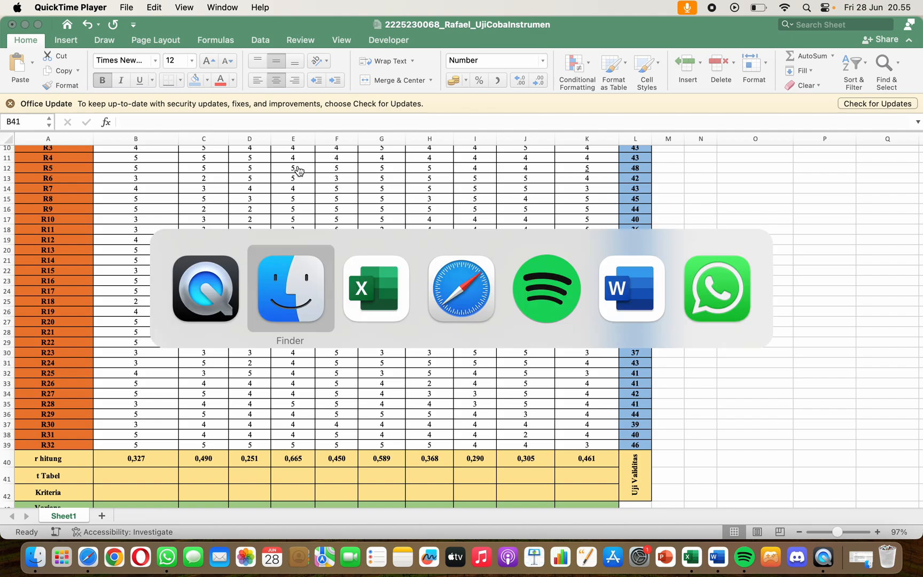
{"action": "key", "text": "super+Tab"}
{"action": "key", "text": "super+Tab"}
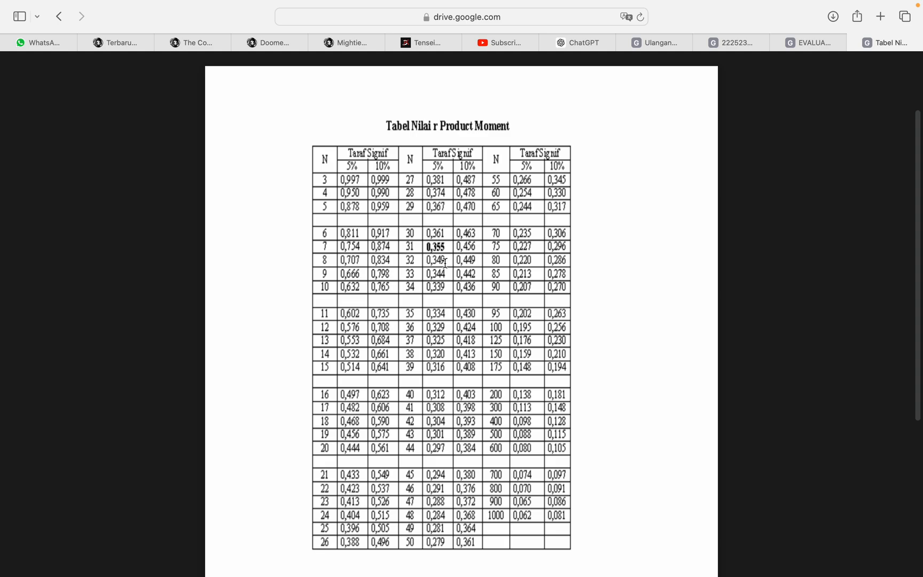
{"action": "key", "text": "ctrl+Left"}
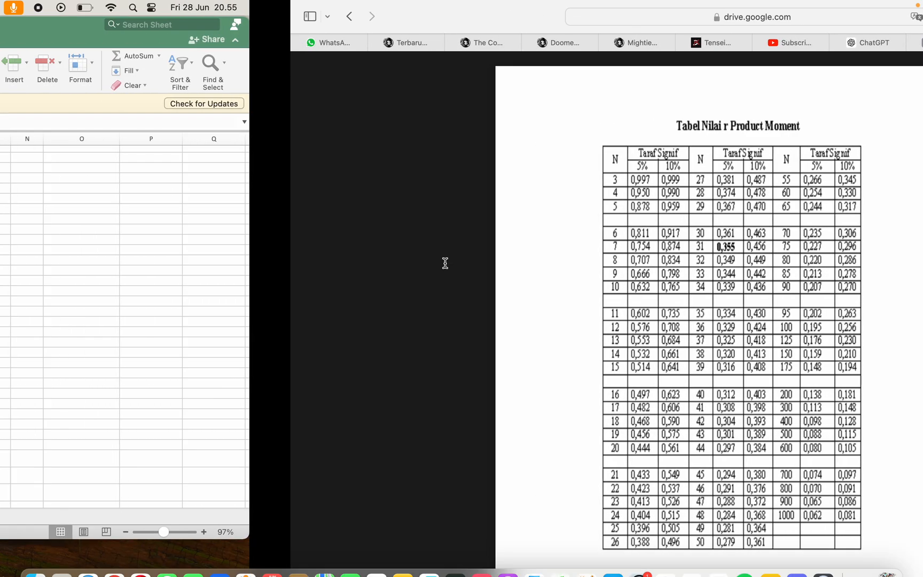
Step: Enter 0,349 as Soal 1's t Tabel value in B41 and copy it across to Soal 10
{"action": "left_click_drag", "start_coordinate": [124, 468], "coordinate": [124, 467]}
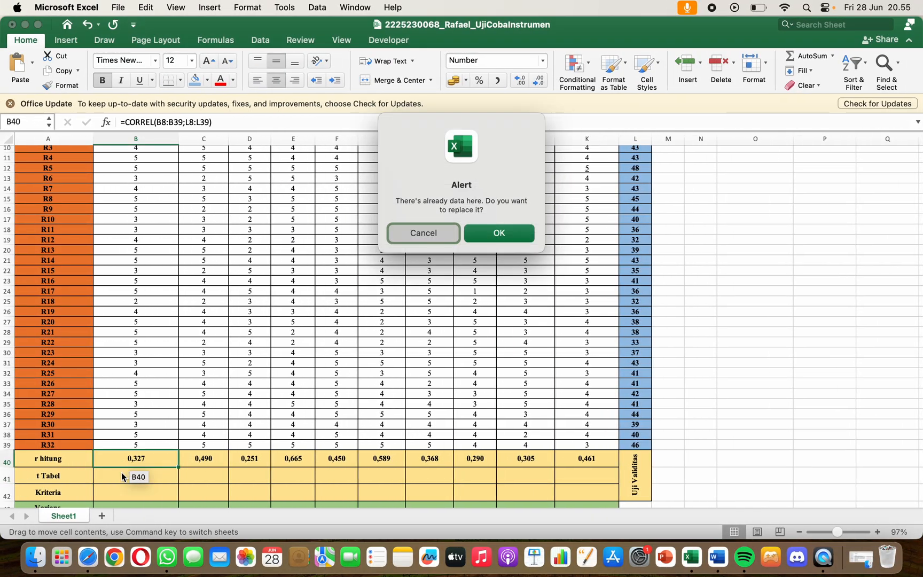
{"action": "left_click", "coordinate": [408, 232]}
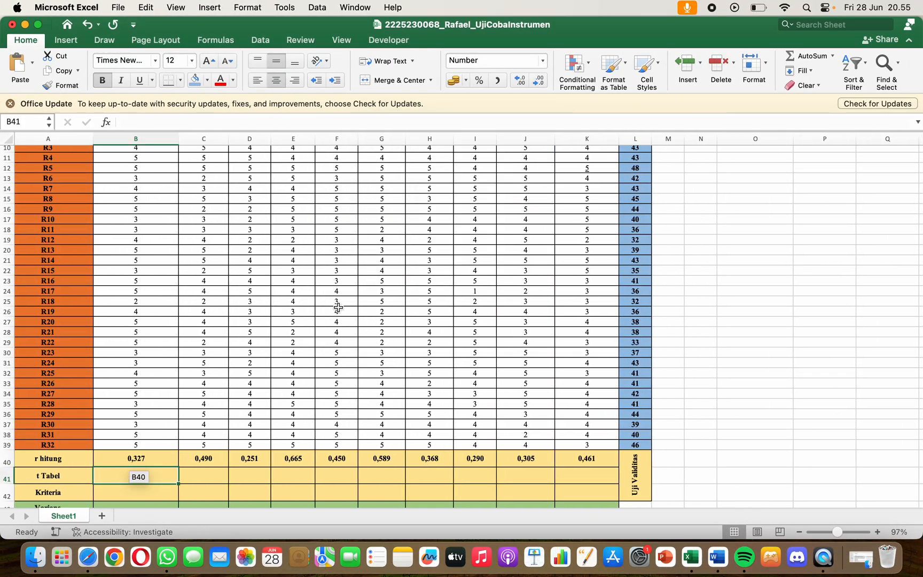
{"action": "double_click", "coordinate": [131, 469]}
{"action": "type", "text": "0,349"}
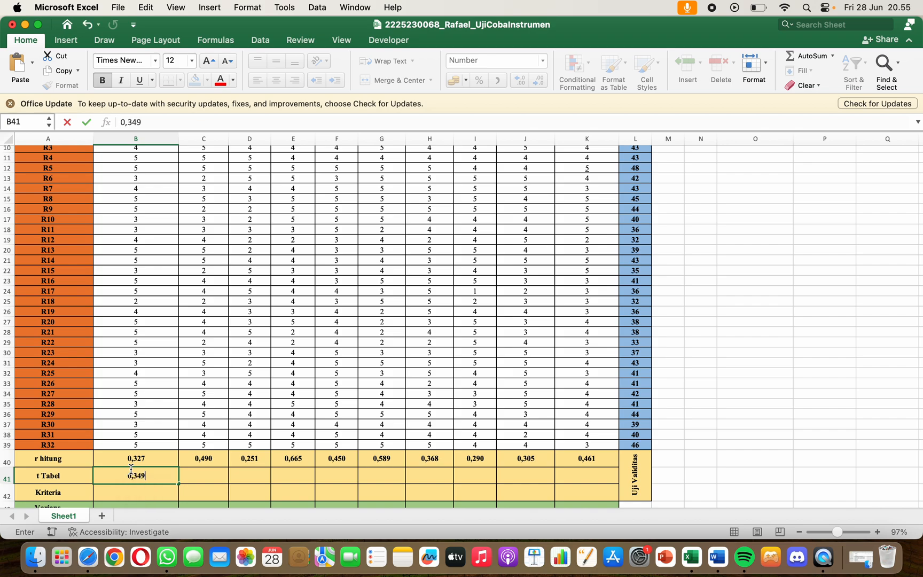
{"action": "left_click", "coordinate": [214, 490]}
{"action": "left_click", "coordinate": [171, 472]}
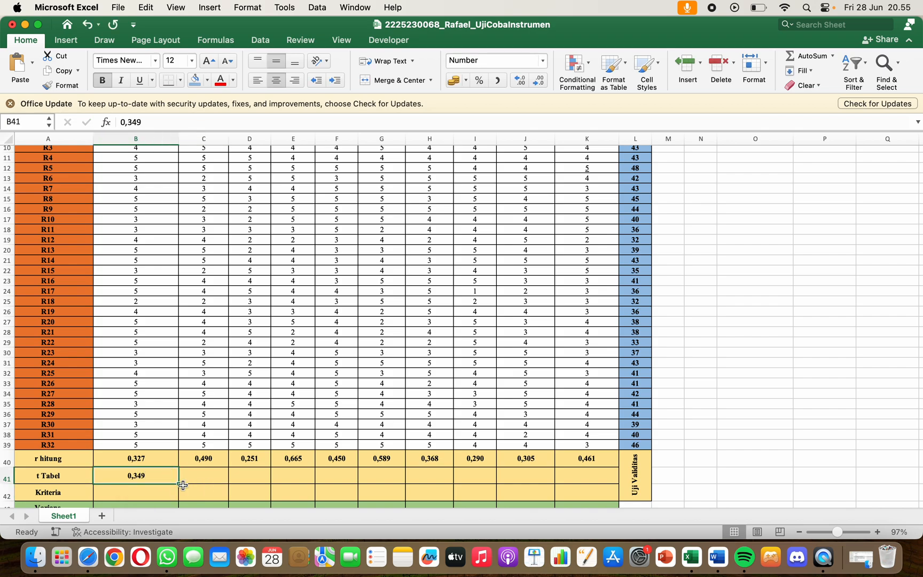
{"action": "left_click_drag", "start_coordinate": [178, 483], "coordinate": [617, 475]}
Step: Start an IF formula in Soal 1's Kriteria cell, B42, with the logical test B40>B41
{"action": "scroll", "coordinate": [616, 473], "scroll_direction": "down", "scroll_amount": 2}
{"action": "scroll", "coordinate": [616, 473], "scroll_direction": "down", "scroll_amount": 2}
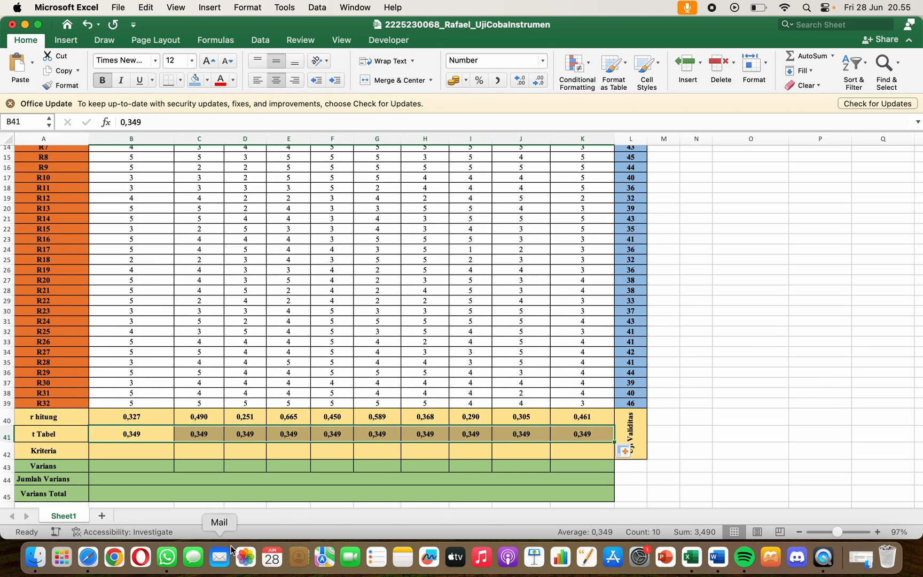
{"action": "left_click", "coordinate": [141, 452]}
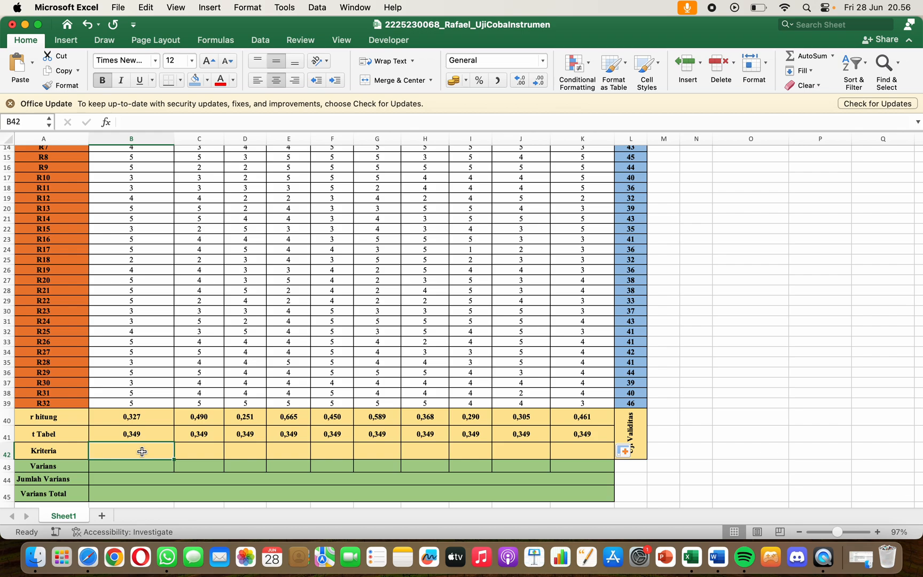
{"action": "type", "text": "="}
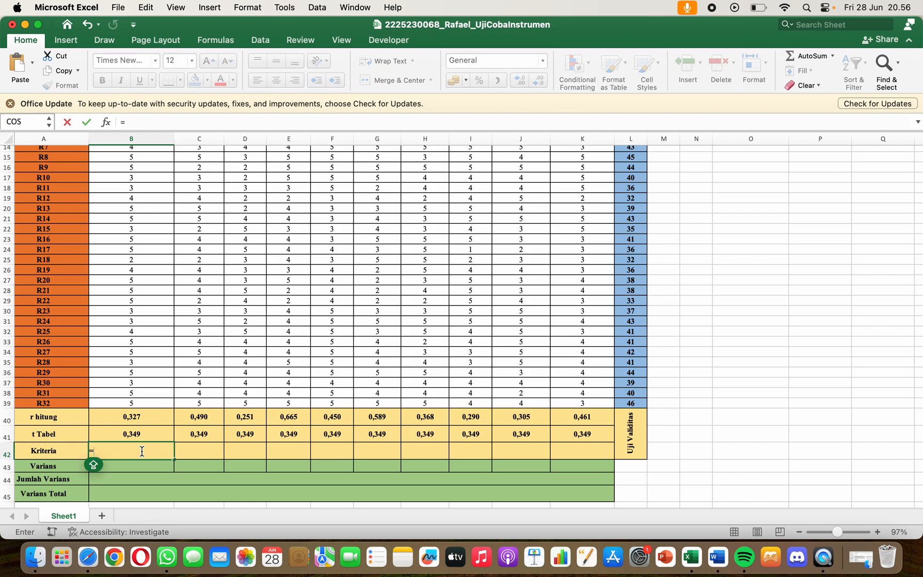
{"action": "type", "text": "IF("}
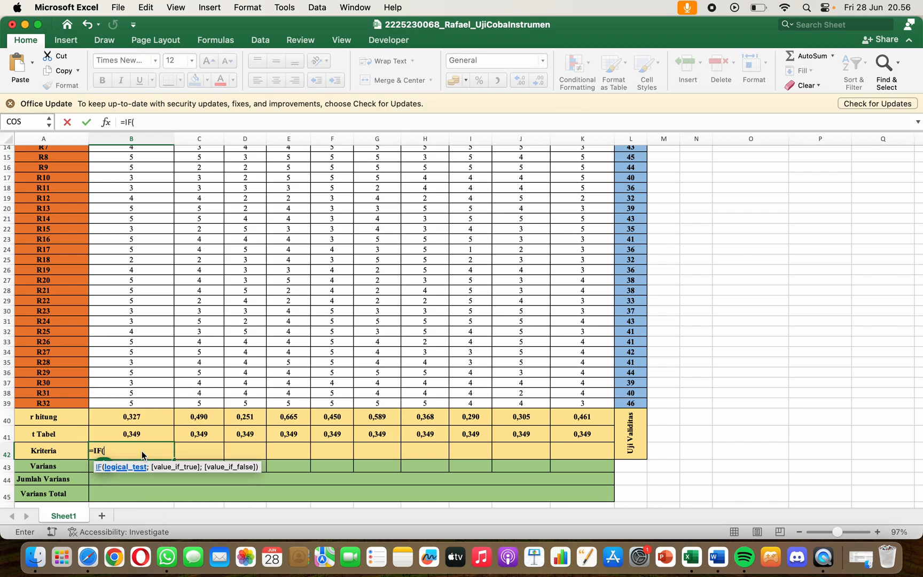
{"action": "left_click", "coordinate": [138, 422]}
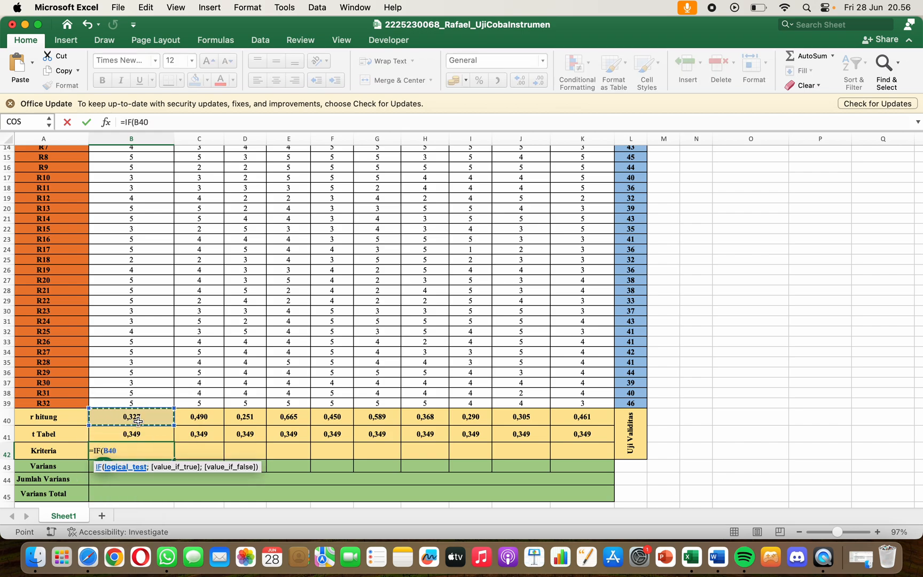
{"action": "type", "text": ">"}
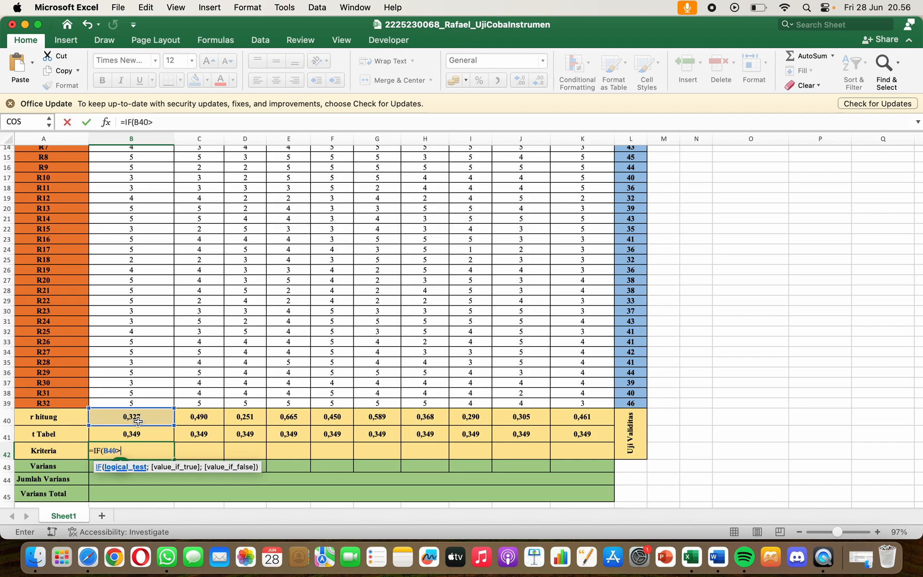
{"action": "left_click", "coordinate": [137, 435]}
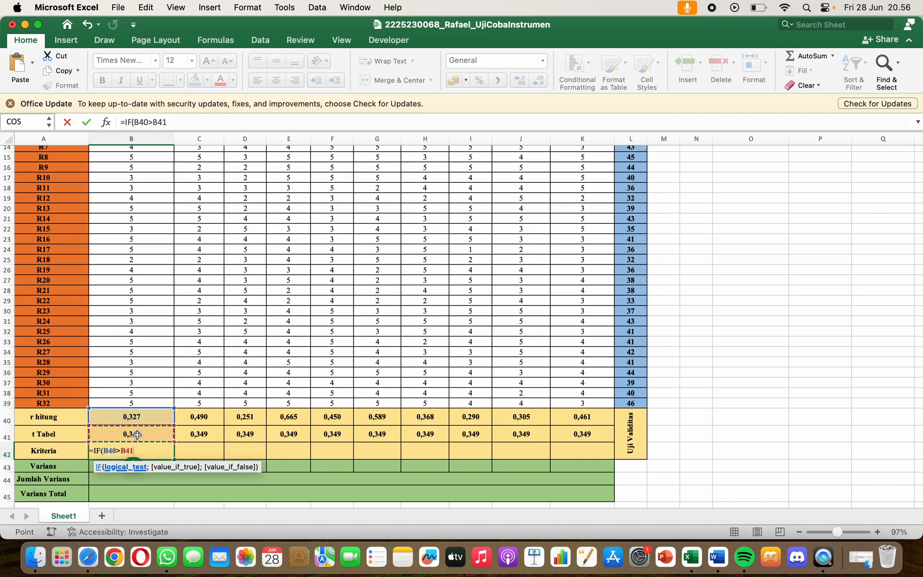
{"action": "type", "text": ";"}
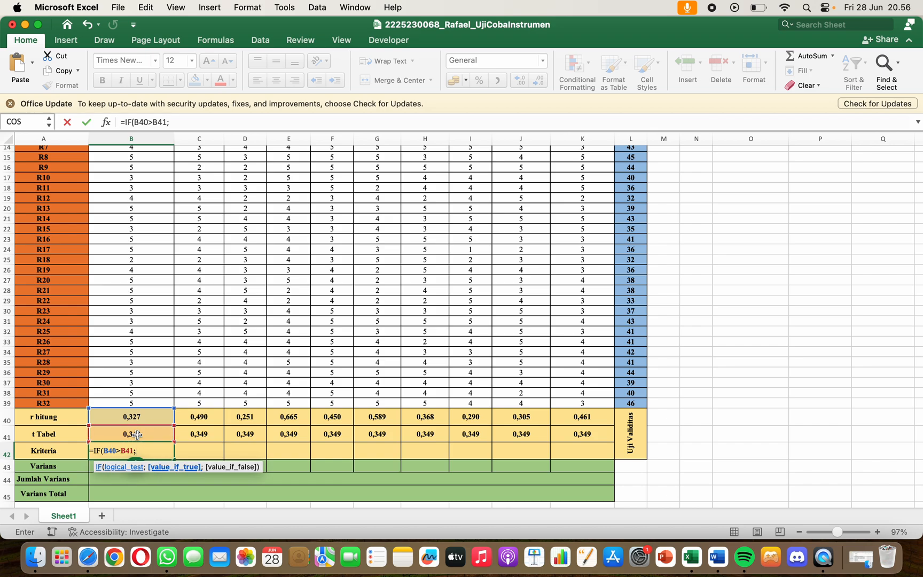
Step: Complete the IF formula in B42 with "VALID" as the true result and "TIDAK VALID" as the false result
{"action": "type", "text": "\"VALID\""}
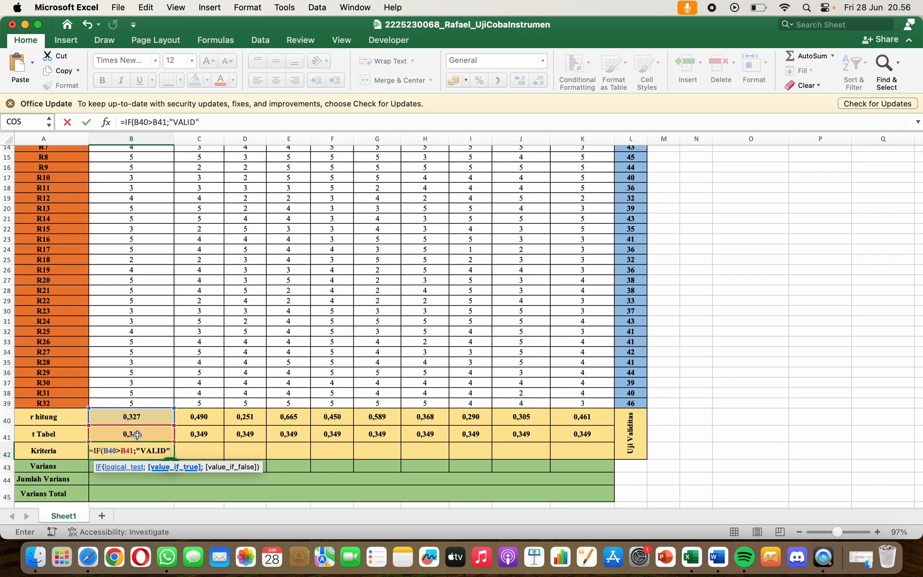
{"action": "type", "text": ";"}
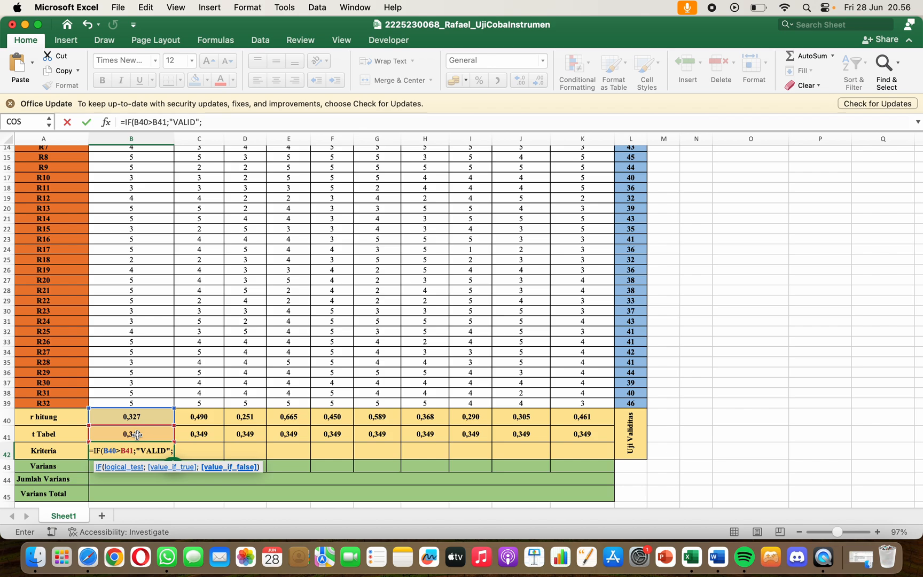
{"action": "type", "text": "\"T"}
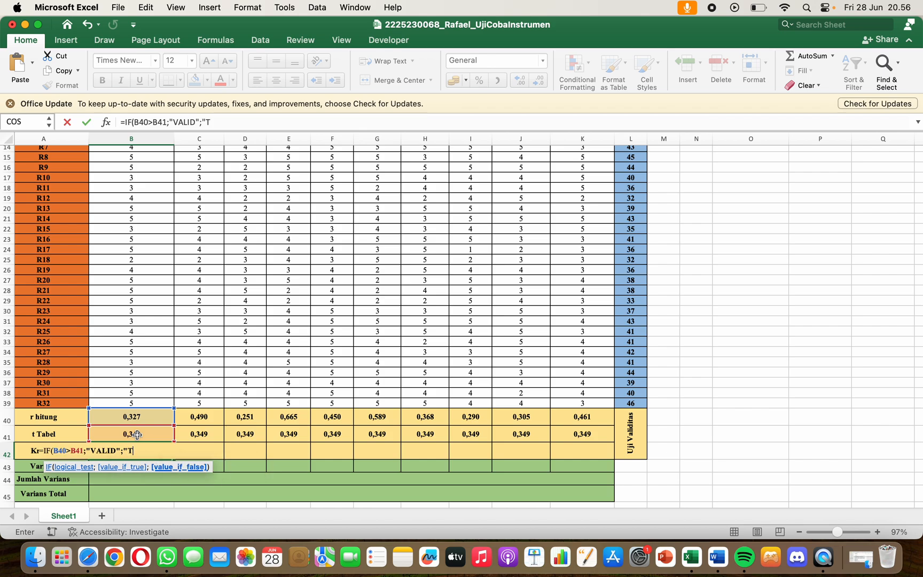
{"action": "type", "text": "IDAK VALID"}
{"action": "key", "text": "Return"}
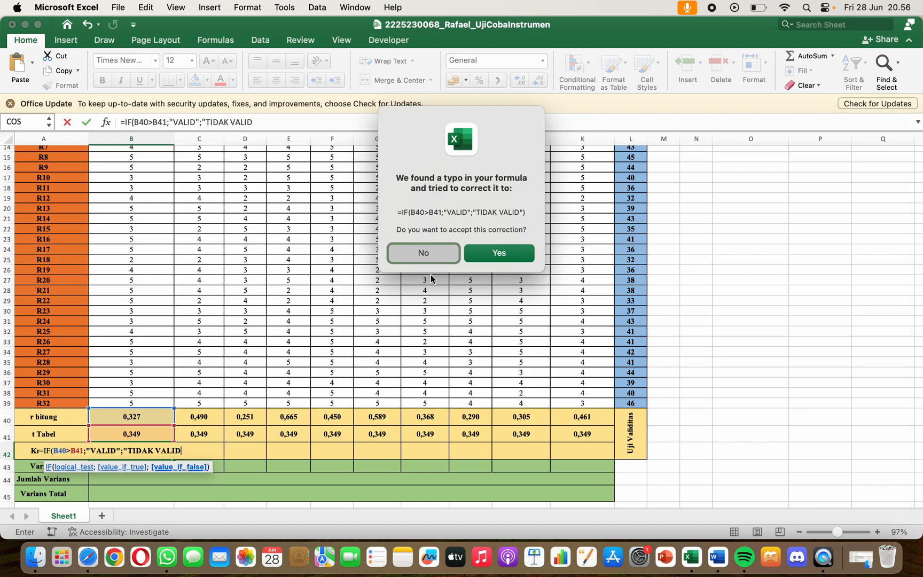
{"action": "left_click", "coordinate": [495, 254]}
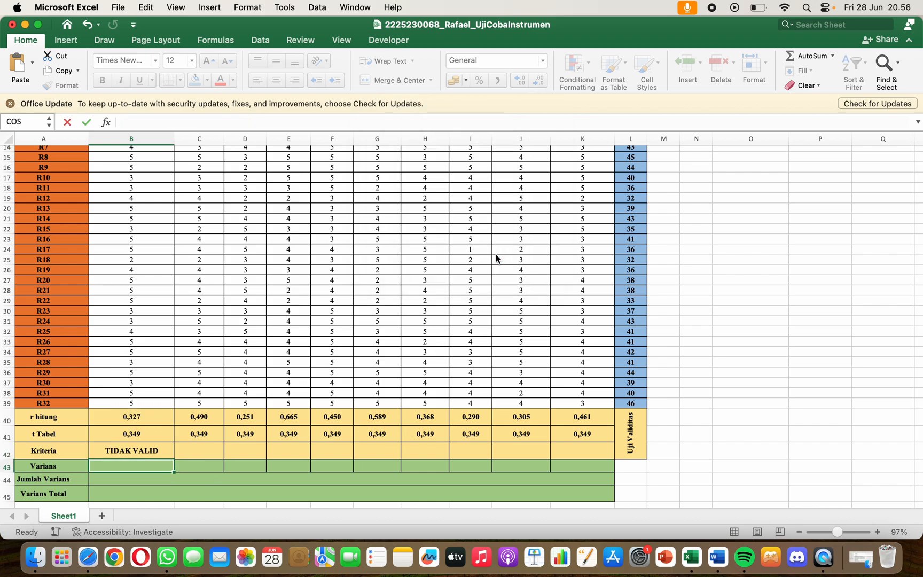
Step: Copy the Kriteria formula across to Soal 10 and widen columns D and I to fit the TIDAK VALID text
{"action": "left_click", "coordinate": [144, 451]}
{"action": "left_click_drag", "start_coordinate": [173, 459], "coordinate": [595, 438]}
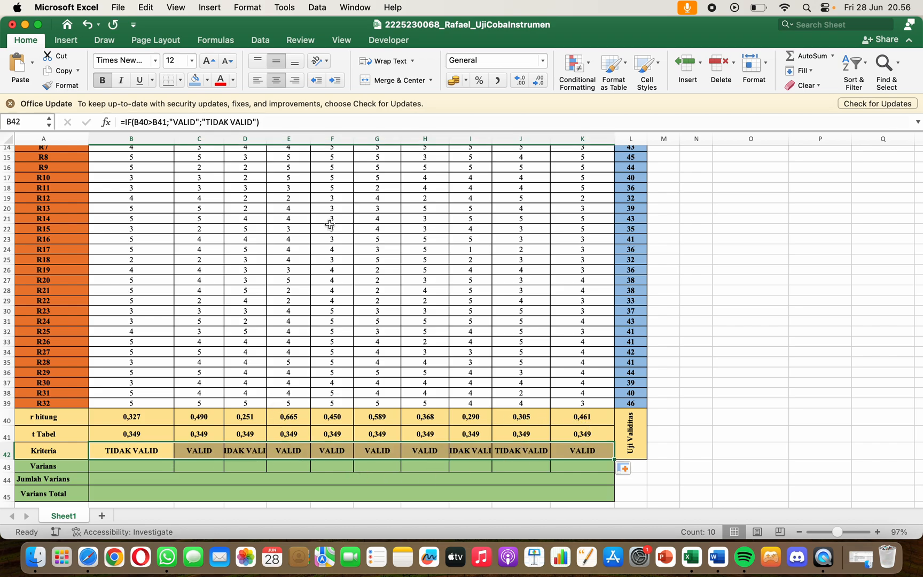
{"action": "left_click_drag", "start_coordinate": [267, 132], "coordinate": [281, 132]}
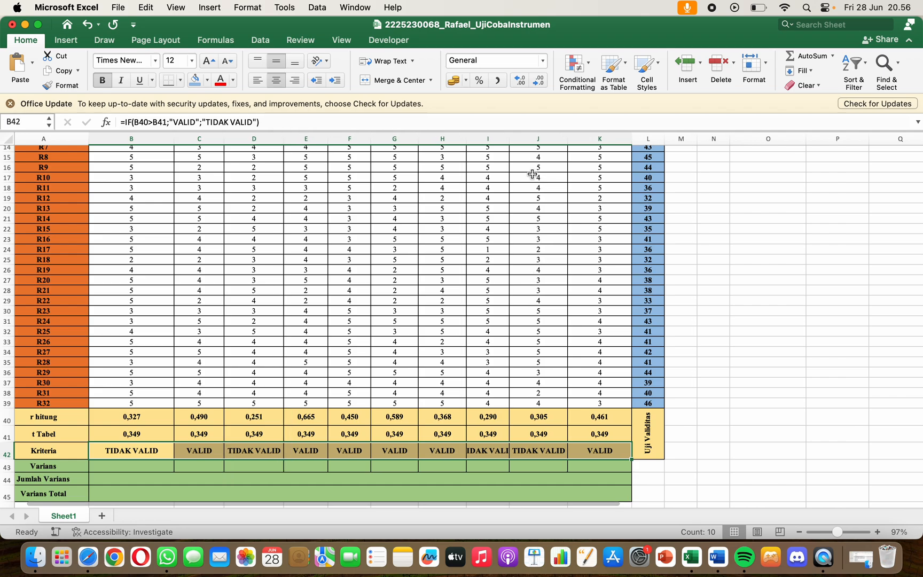
{"action": "left_click_drag", "start_coordinate": [512, 142], "coordinate": [524, 137]}
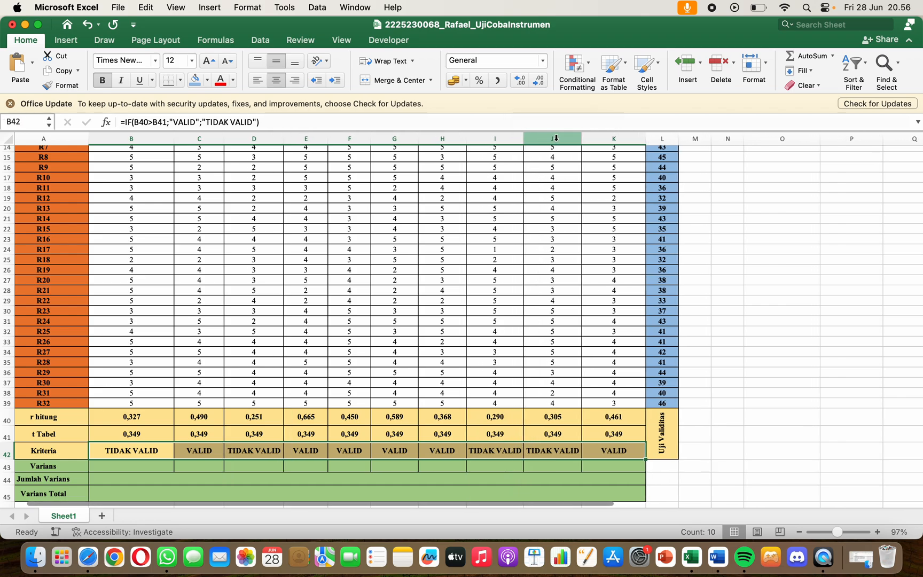
{"action": "left_click", "coordinate": [350, 455]}
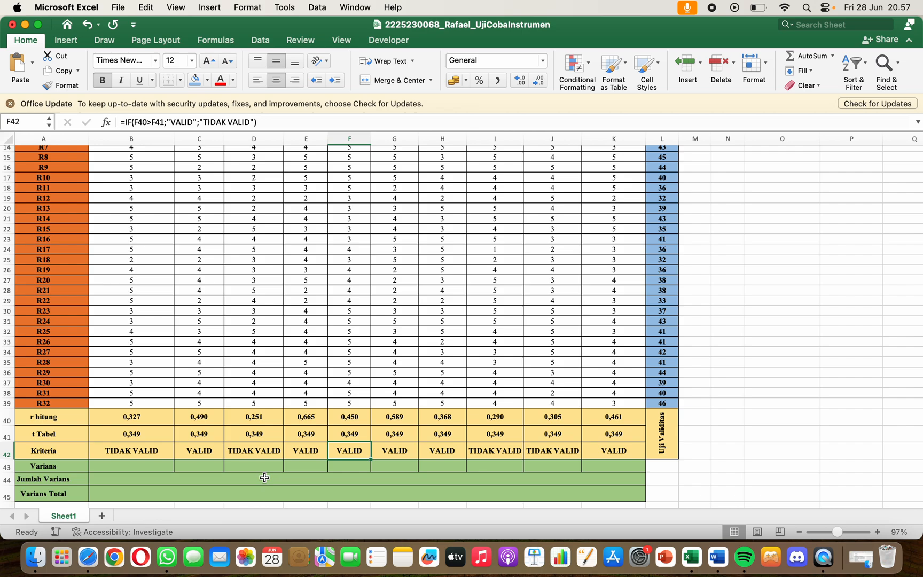
Step: Start a VAR formula in Soal 1's Varians cell, B43
{"action": "left_click", "coordinate": [110, 462]}
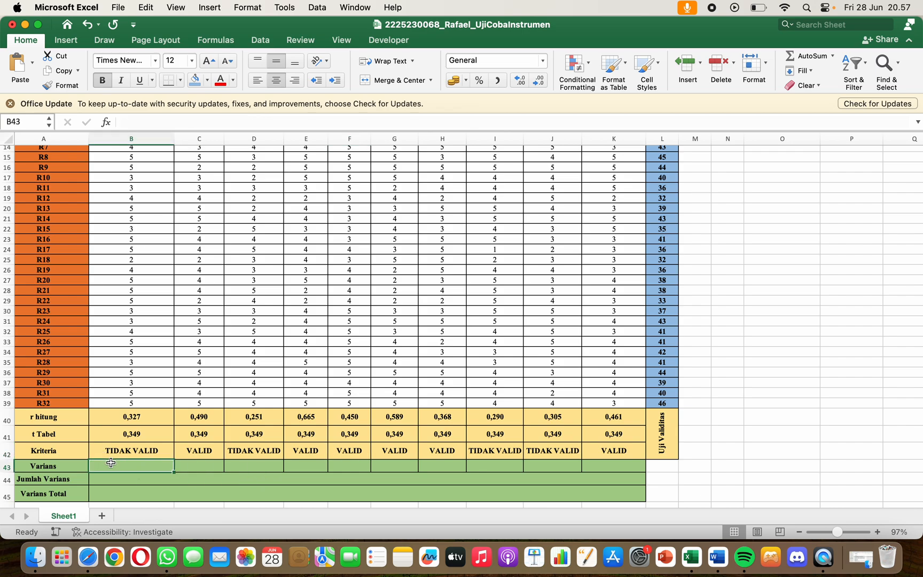
{"action": "type", "text": "=varr"}
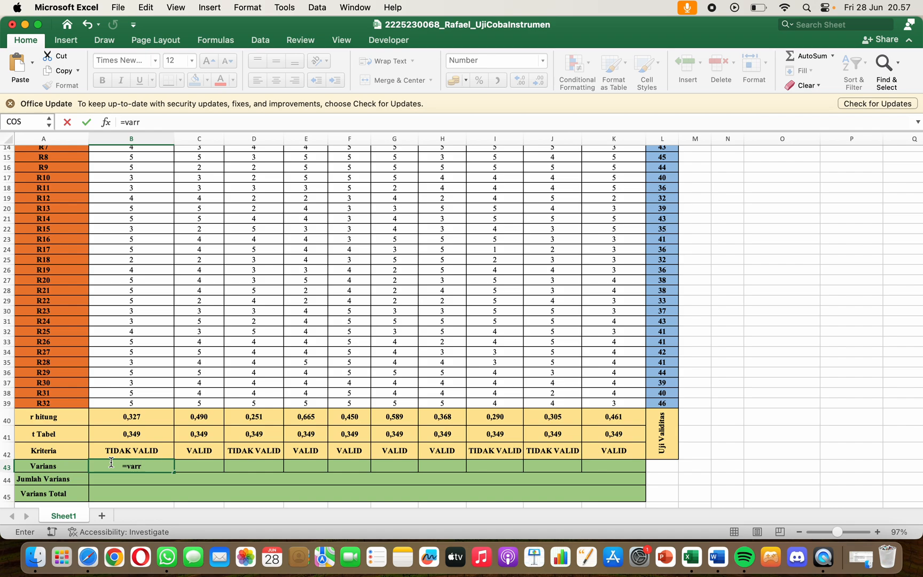
{"action": "key", "text": "Return"}
{"action": "type", "text": ")"}
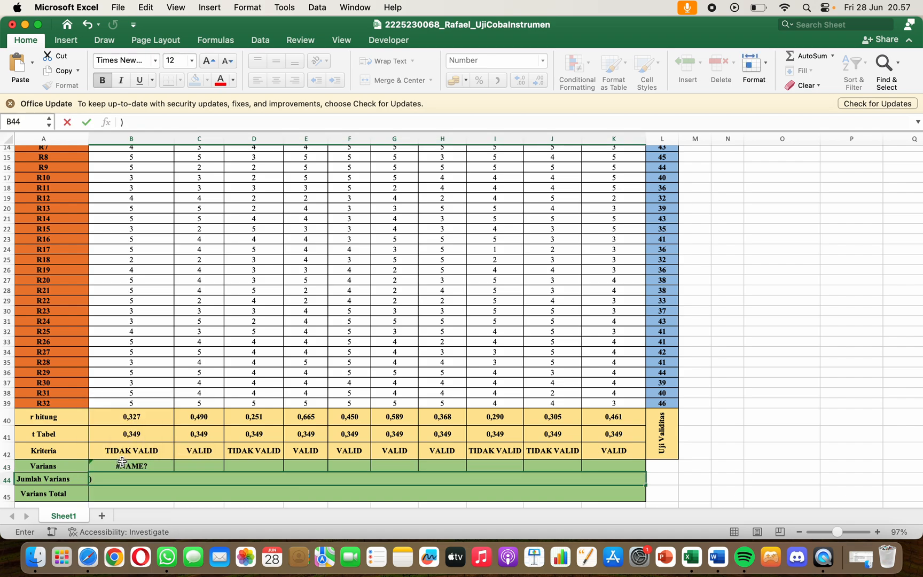
{"action": "double_click", "coordinate": [122, 462]}
{"action": "key", "text": "BackSpace"}
{"action": "type", "text": "("}
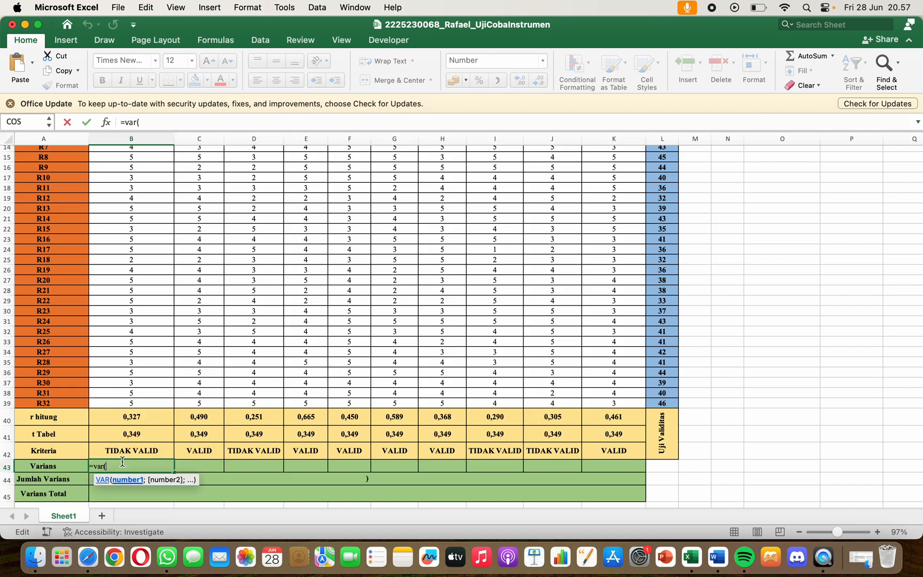
Step: Complete the VAR formula in B43 with the Soal 1 score range B8:B32
{"action": "scroll", "coordinate": [152, 238], "scroll_direction": "up", "scroll_amount": 5}
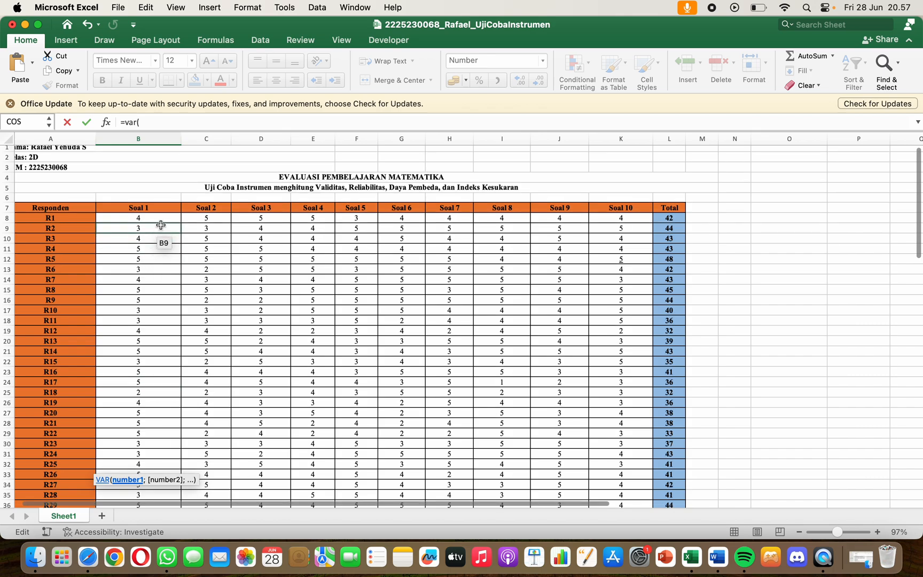
{"action": "left_click", "coordinate": [161, 219]}
{"action": "left_click_drag", "start_coordinate": [181, 227], "coordinate": [174, 311]}
{"action": "scroll", "coordinate": [173, 313], "scroll_direction": "down", "scroll_amount": 3}
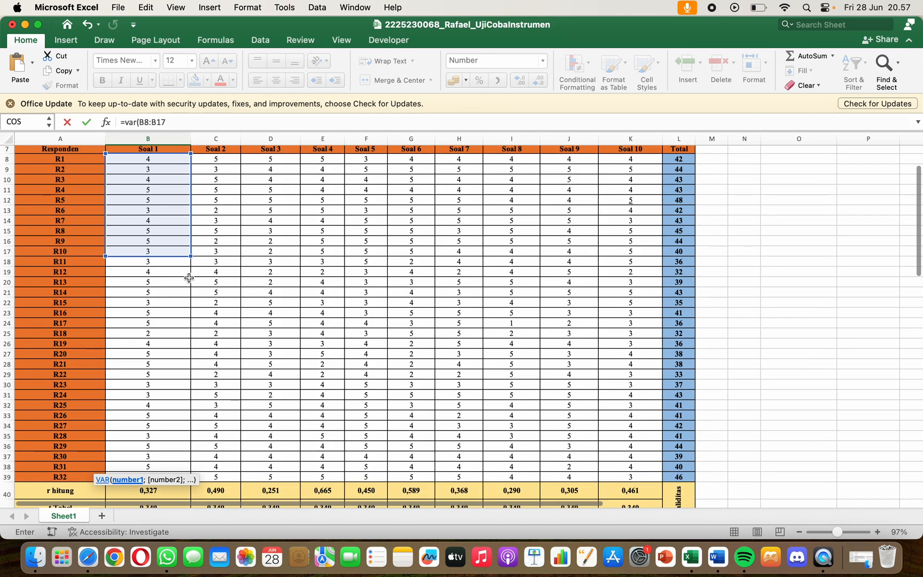
{"action": "left_click_drag", "start_coordinate": [191, 255], "coordinate": [177, 401]}
{"action": "scroll", "coordinate": [177, 400], "scroll_direction": "down", "scroll_amount": 3}
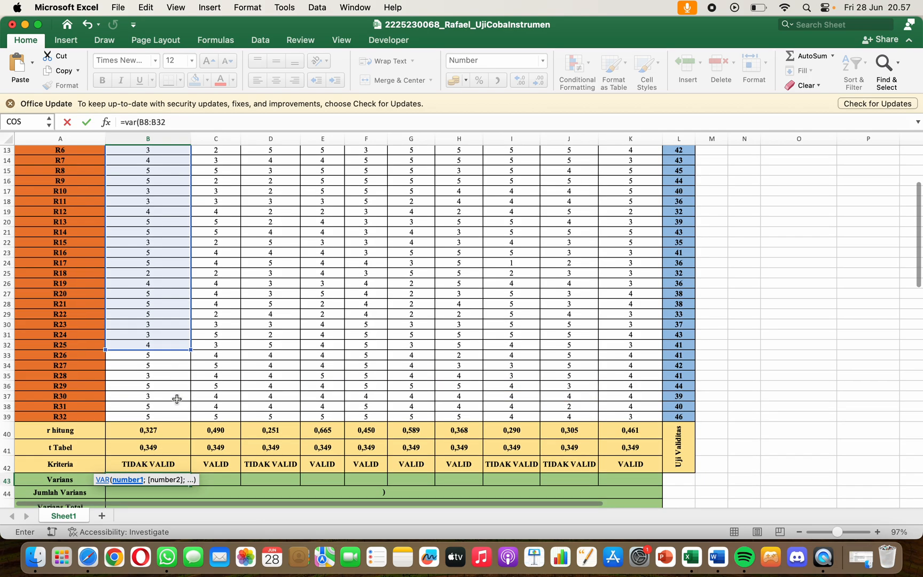
{"action": "left_click", "coordinate": [191, 345]}
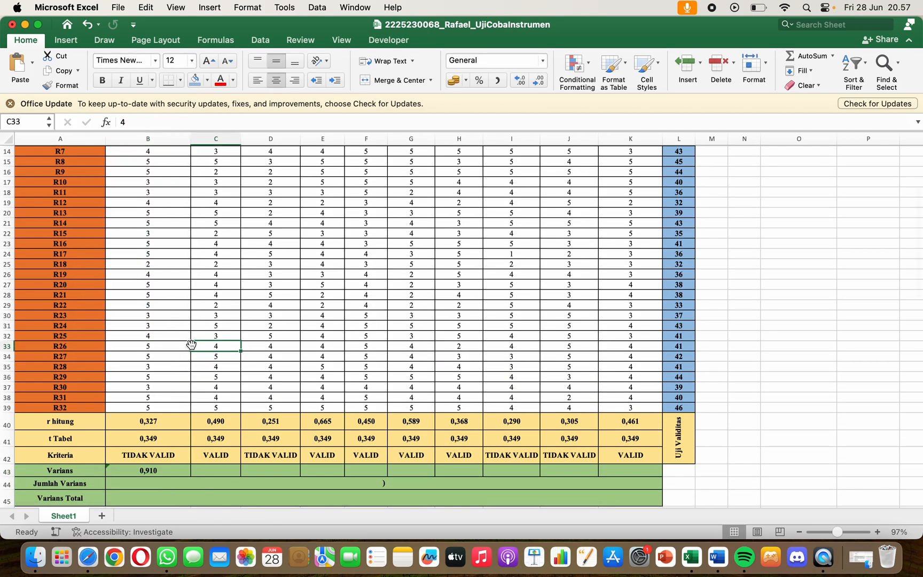
Step: Extend the VAR formula's range in B43 to B8:B39 so it covers all respondents' Soal 1 scores
{"action": "scroll", "coordinate": [182, 347], "scroll_direction": "down", "scroll_amount": 2}
{"action": "double_click", "coordinate": [161, 426]}
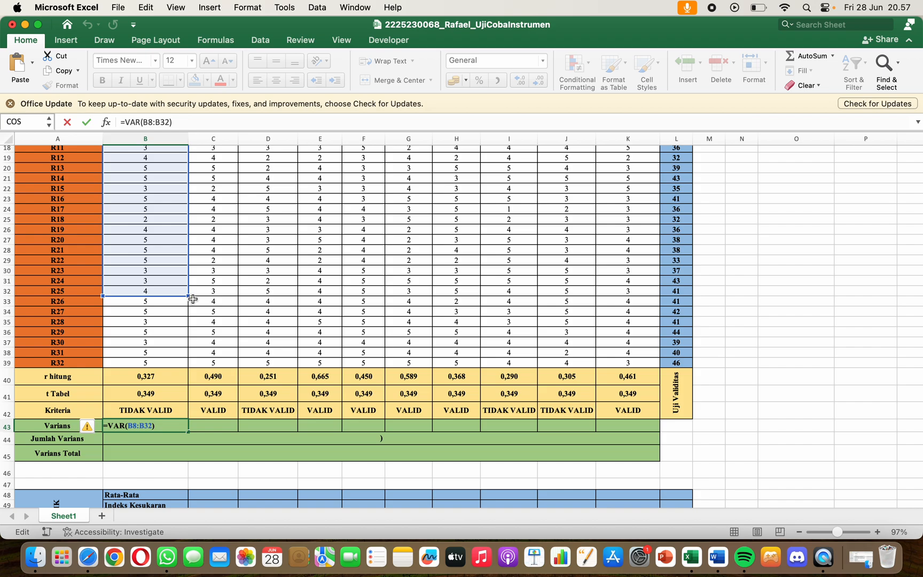
{"action": "left_click_drag", "start_coordinate": [188, 296], "coordinate": [181, 366]}
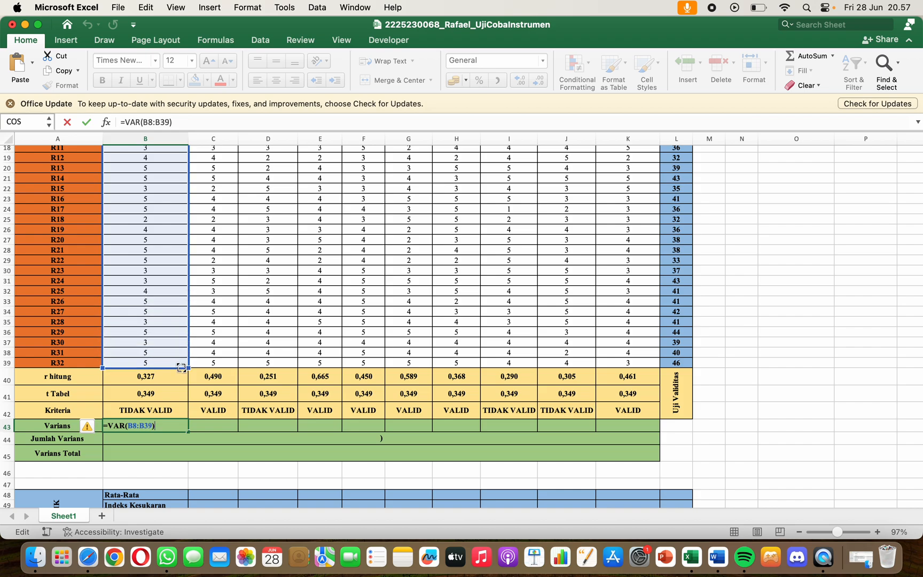
{"action": "key", "text": "Return"}
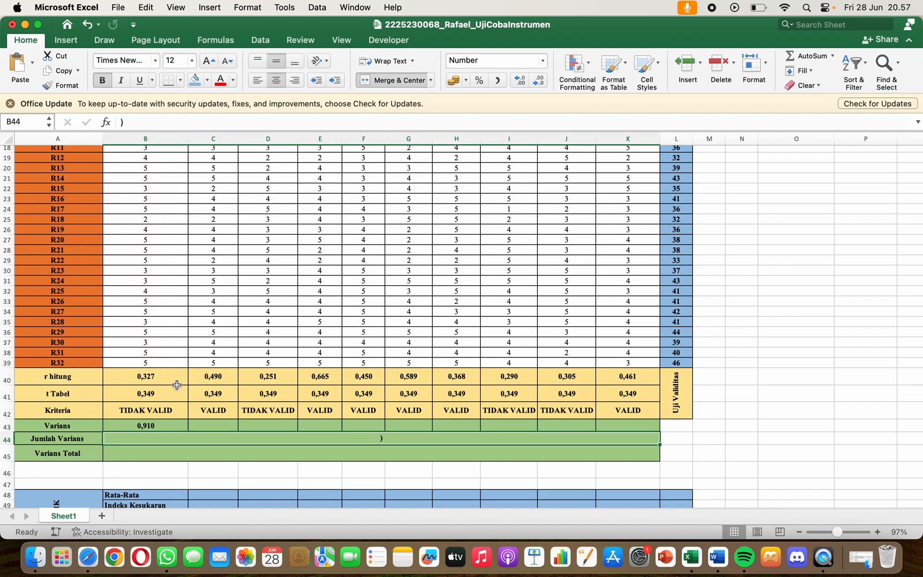
Step: Copy the Varians formula from B43 across to Soal 10 in K43
{"action": "left_click", "coordinate": [164, 425]}
{"action": "left_click_drag", "start_coordinate": [188, 432], "coordinate": [636, 427]}
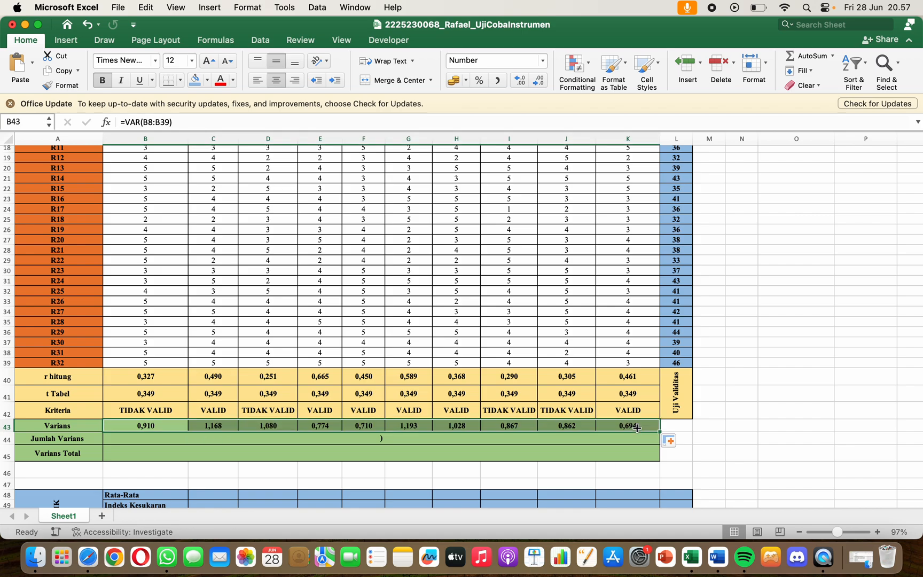
{"action": "left_click", "coordinate": [563, 452]}
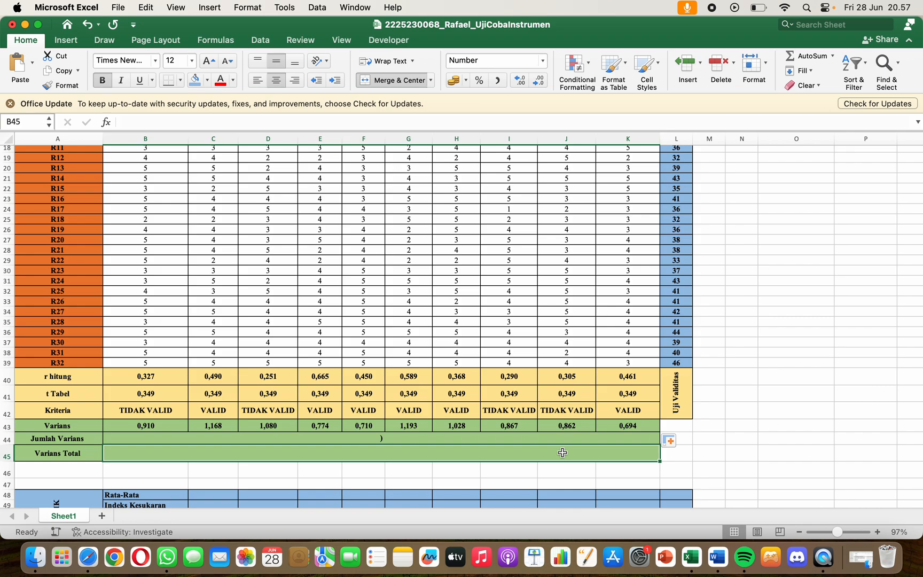
Step: Replace the stray parenthesis in the Jumlah Varians cell, B44, with a SUM of the item variances B43:K43
{"action": "left_click", "coordinate": [424, 441]}
{"action": "double_click", "coordinate": [423, 441]}
{"action": "key", "text": "BackSpace"}
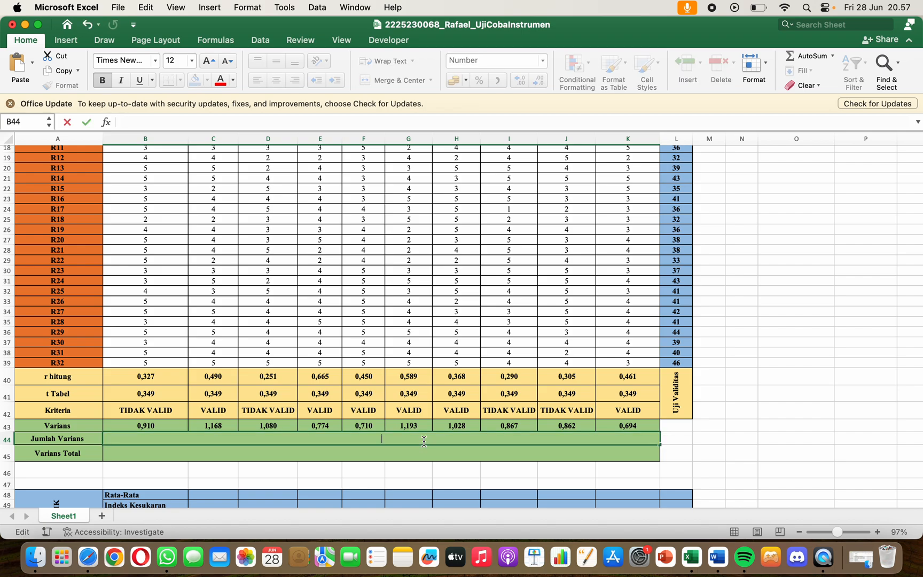
{"action": "type", "text": "="}
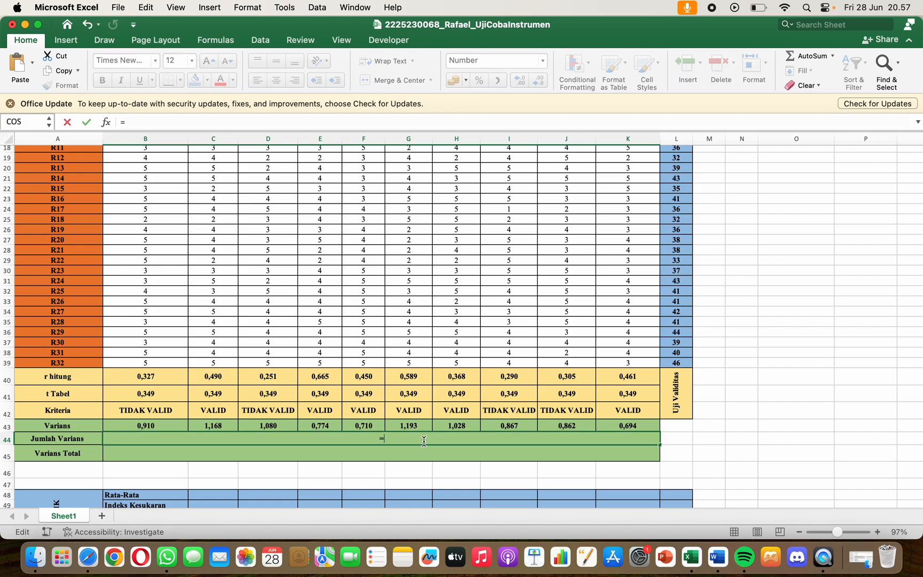
{"action": "type", "text": "sum("}
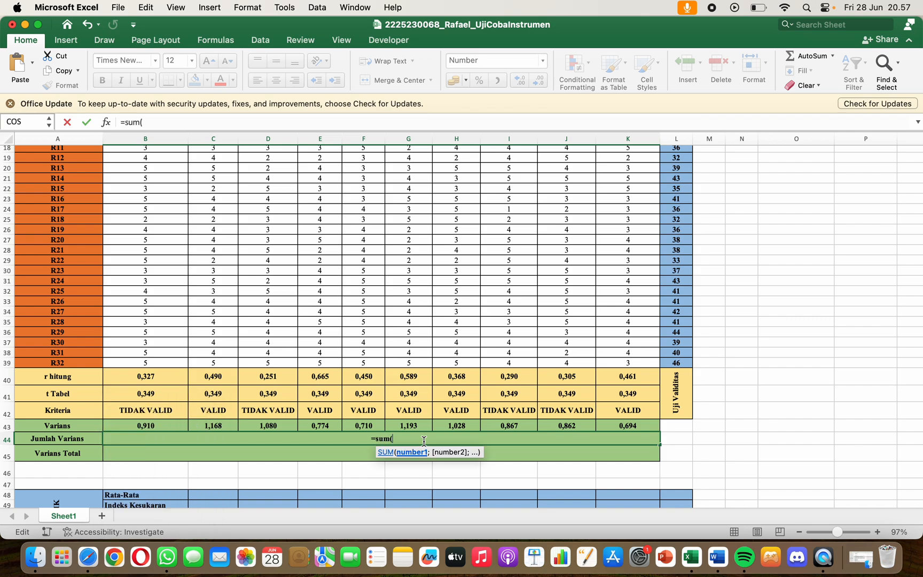
{"action": "left_click", "coordinate": [155, 425]}
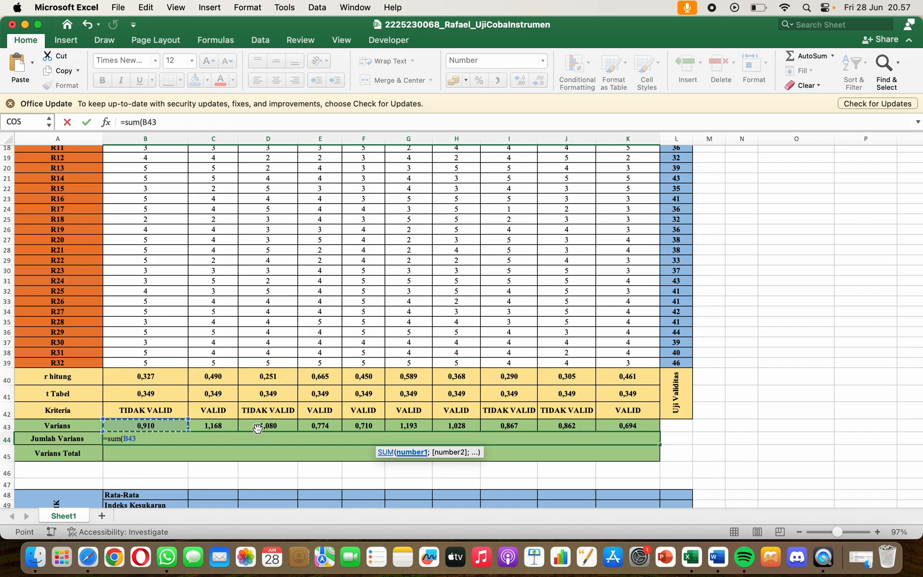
{"action": "left_click", "coordinate": [189, 421]}
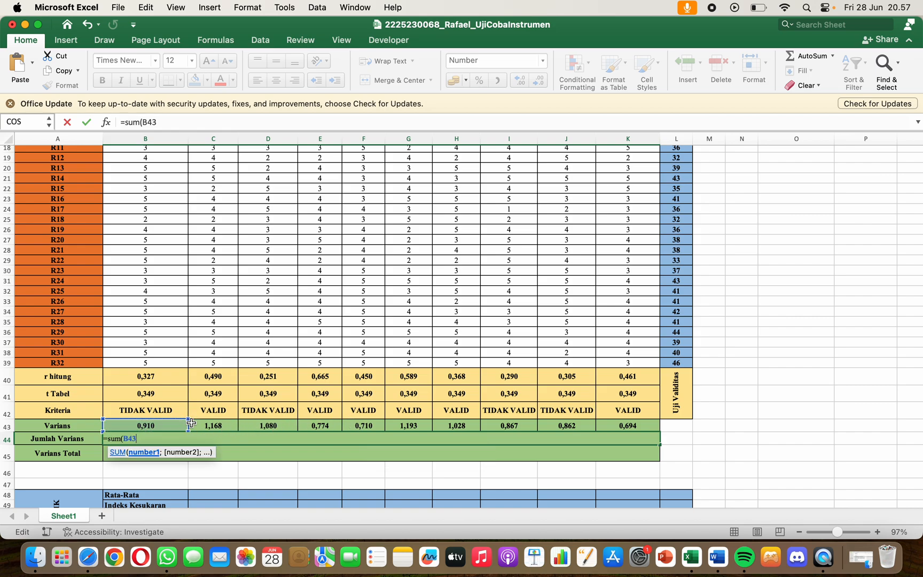
{"action": "left_click_drag", "start_coordinate": [189, 421], "coordinate": [641, 421]}
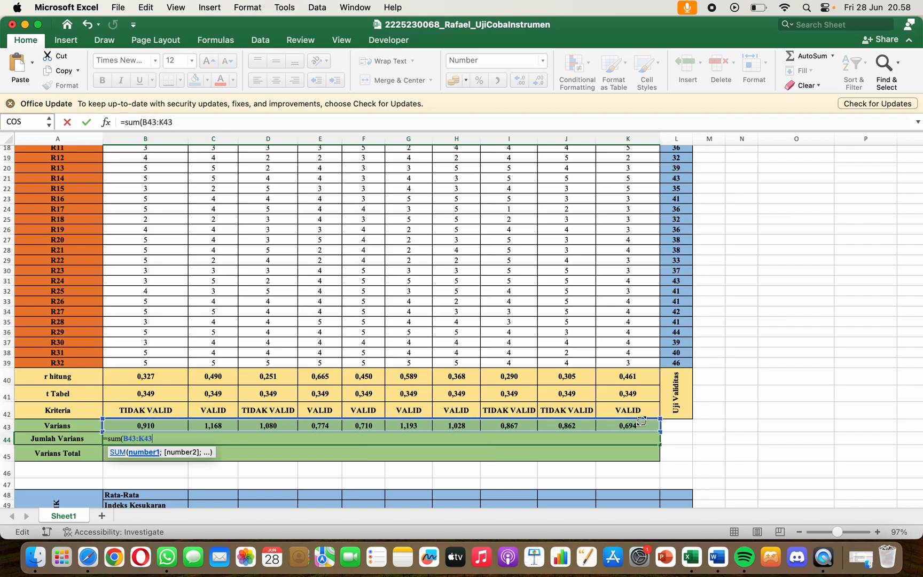
{"action": "key", "text": "Return"}
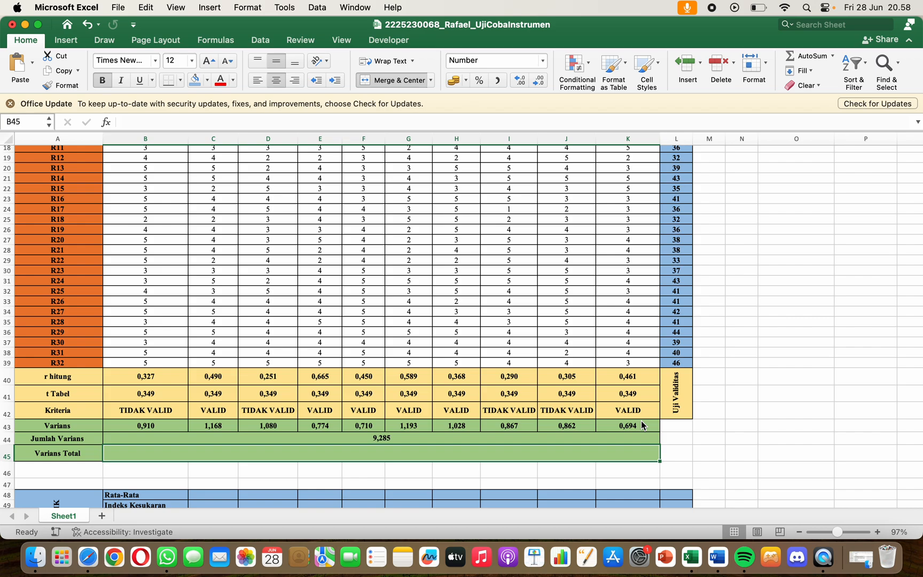
Step: Calculate Varians Total in B45 with a VAR formula over the respondents' total scores, L8:L39
{"action": "double_click", "coordinate": [447, 449]}
{"action": "key", "text": "Escape"}
{"action": "type", "text": "=var"}
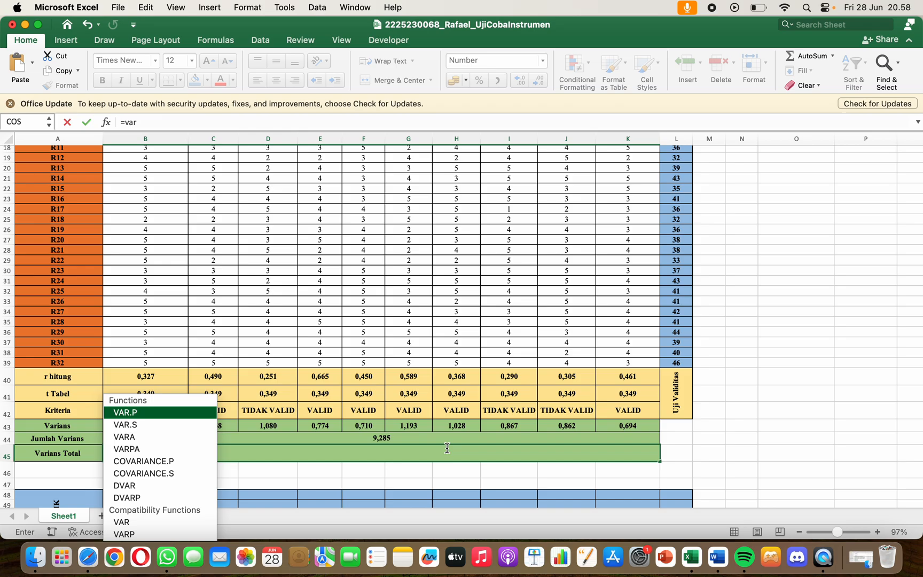
{"action": "type", "text": "("}
{"action": "scroll", "coordinate": [469, 371], "scroll_direction": "up", "scroll_amount": 5}
{"action": "scroll", "coordinate": [469, 371], "scroll_direction": "up", "scroll_amount": 3}
{"action": "left_click", "coordinate": [681, 219]}
{"action": "left_click_drag", "start_coordinate": [690, 225], "coordinate": [708, 262]}
{"action": "left_click_drag", "start_coordinate": [669, 218], "coordinate": [674, 393]}
{"action": "scroll", "coordinate": [677, 396], "scroll_direction": "down", "scroll_amount": 4}
{"action": "scroll", "coordinate": [681, 398], "scroll_direction": "down", "scroll_amount": 2}
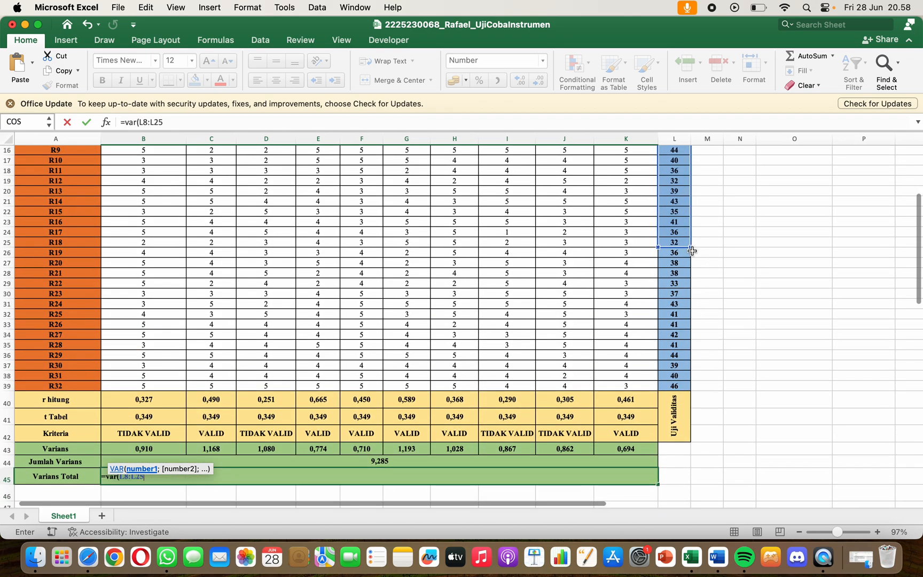
{"action": "left_click_drag", "start_coordinate": [691, 251], "coordinate": [682, 389]}
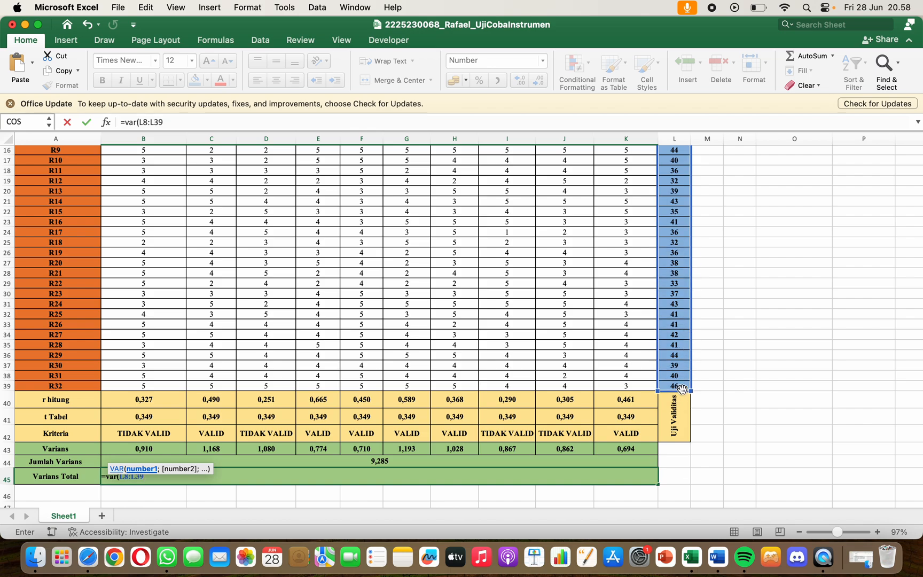
{"action": "key", "text": "Return"}
Step: Start the reliability coefficient formula in B55, under Koifisien Reliabelitas, as =(10/9)*(1-B44/B45
{"action": "scroll", "coordinate": [412, 478], "scroll_direction": "down", "scroll_amount": 3}
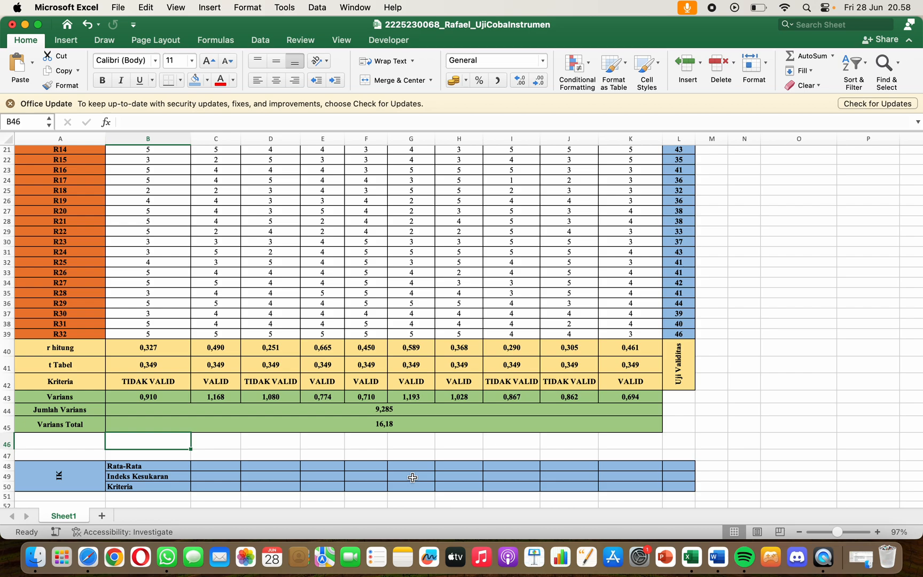
{"action": "scroll", "coordinate": [413, 477], "scroll_direction": "down", "scroll_amount": 3}
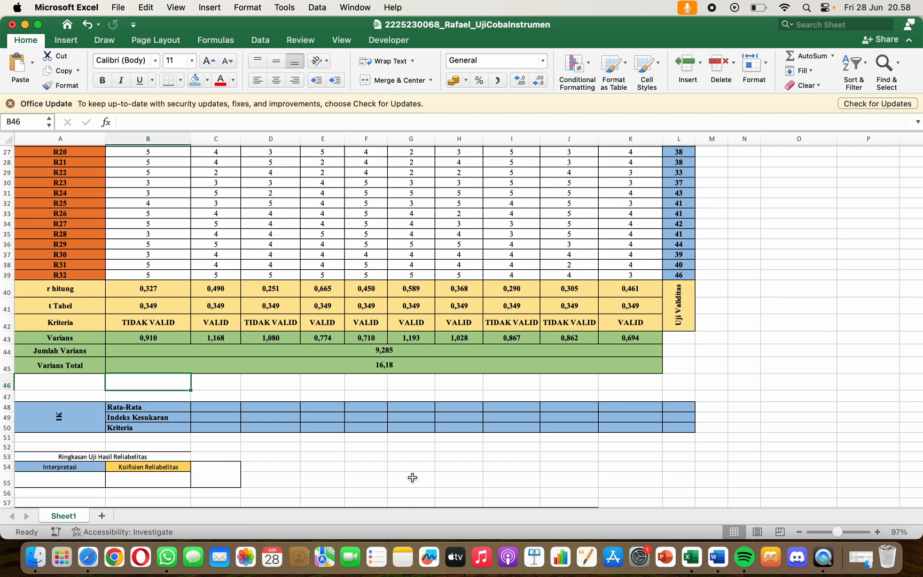
{"action": "double_click", "coordinate": [166, 484]}
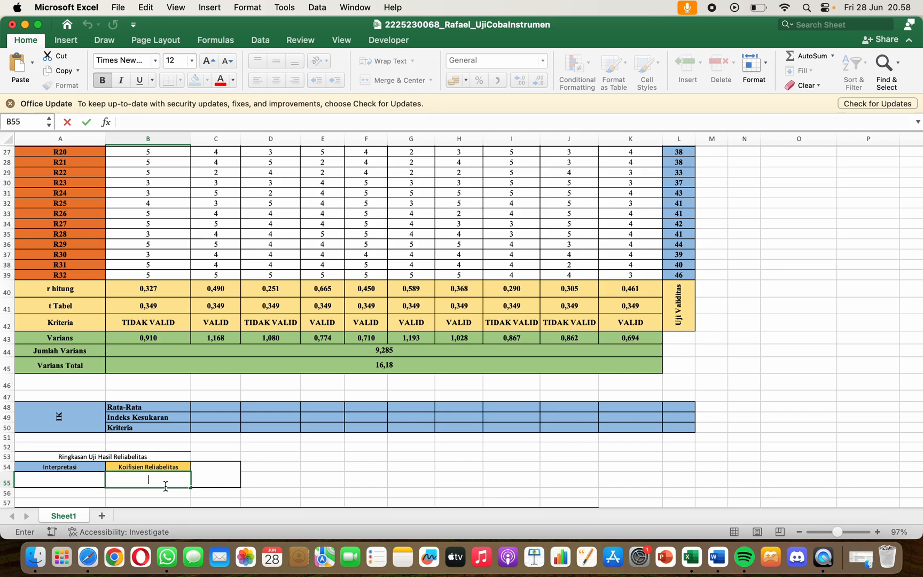
{"action": "type", "text": "="}
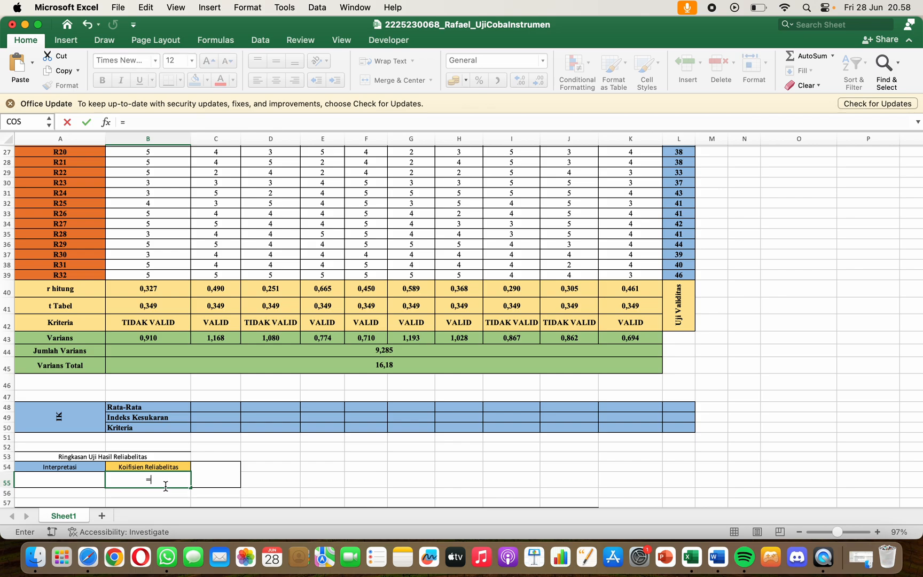
{"action": "type", "text": "(10/9"}
{"action": "type", "text": ")*(1-"}
{"action": "left_click", "coordinate": [190, 349]}
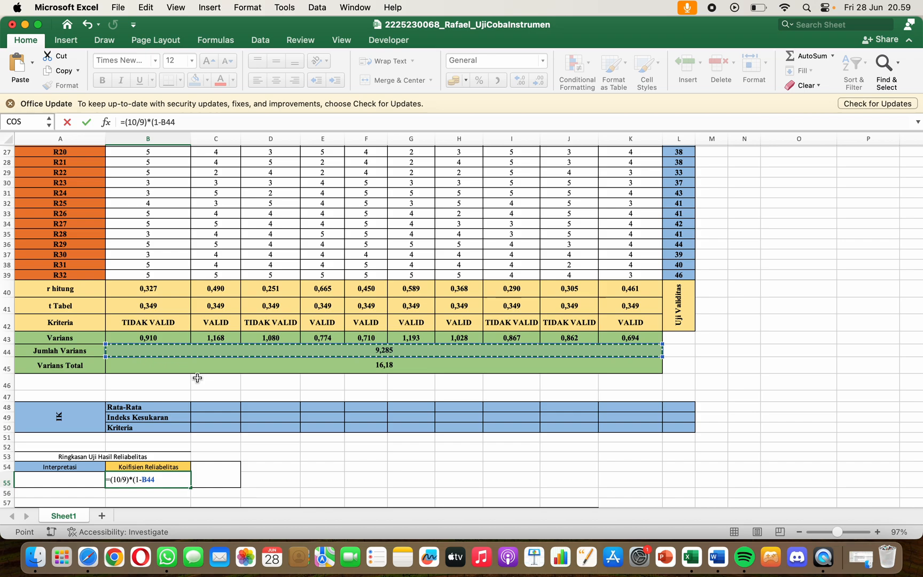
{"action": "type", "text": "/"}
{"action": "left_click", "coordinate": [210, 365]}
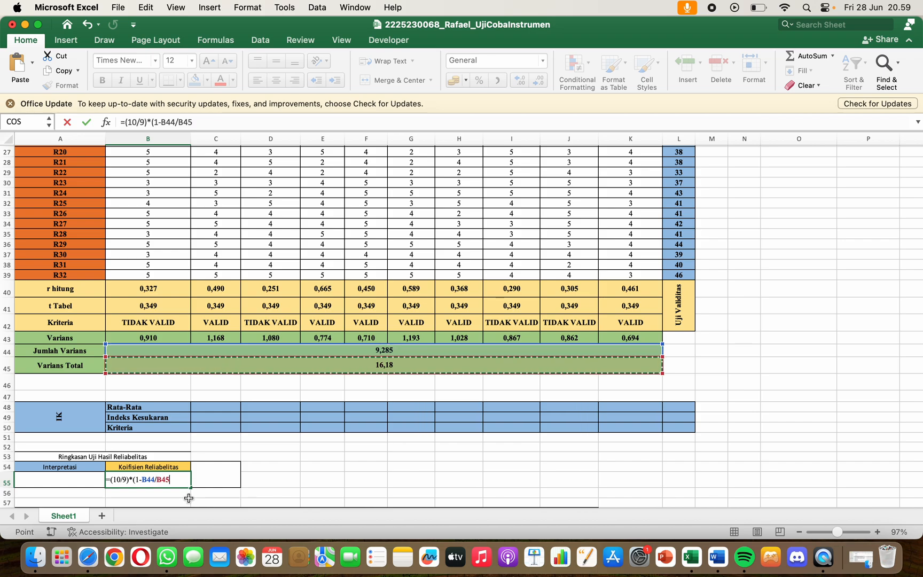
Step: Enclose B44/B45 in its own parentheses and complete the reliability coefficient formula in B55
{"action": "left_click", "coordinate": [142, 483]}
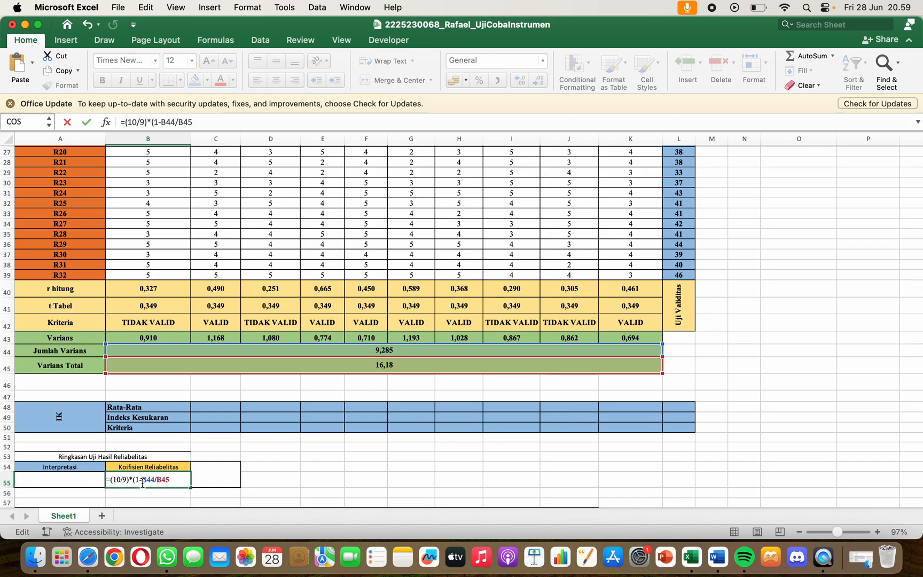
{"action": "type", "text": "(10/9"}
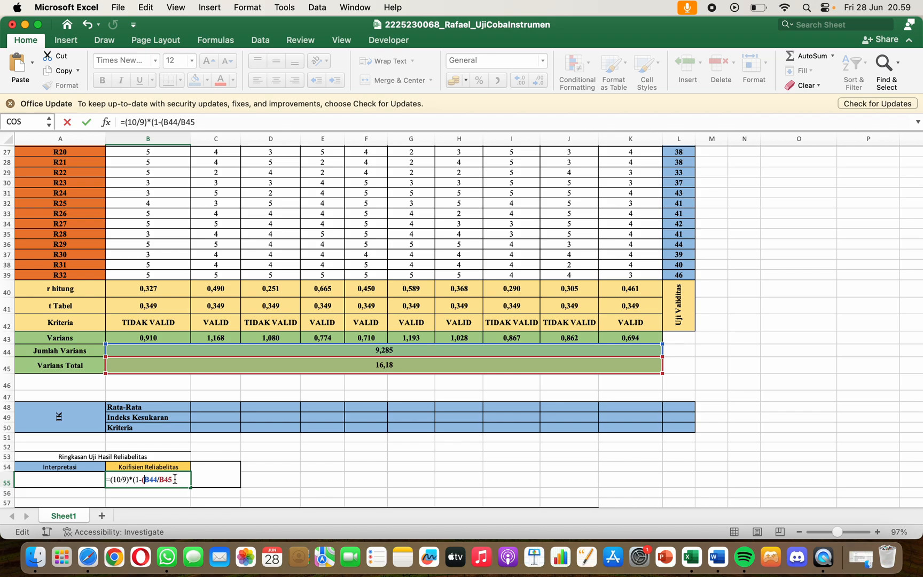
{"action": "type", "text": ")"}
{"action": "key", "text": "Return"}
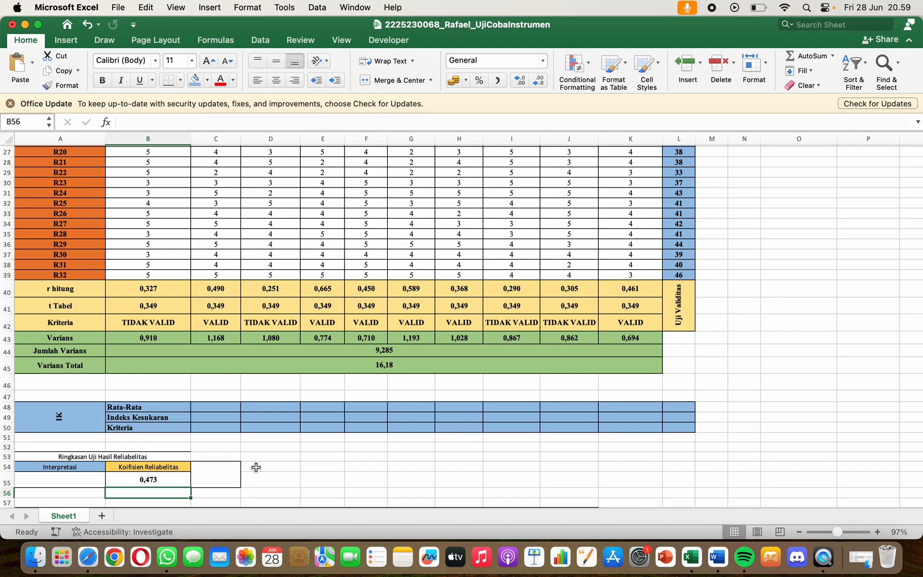
Step: Start an IF formula in the Interpretasi cell, A55, with the logical test B55<0,70
{"action": "scroll", "coordinate": [256, 468], "scroll_direction": "down", "scroll_amount": 4}
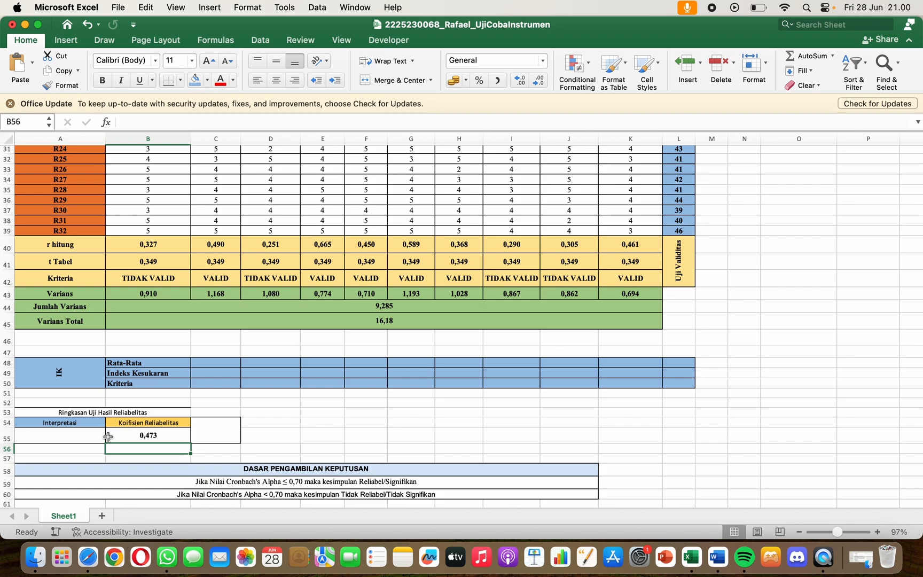
{"action": "left_click", "coordinate": [60, 435]}
{"action": "type", "text": "="}
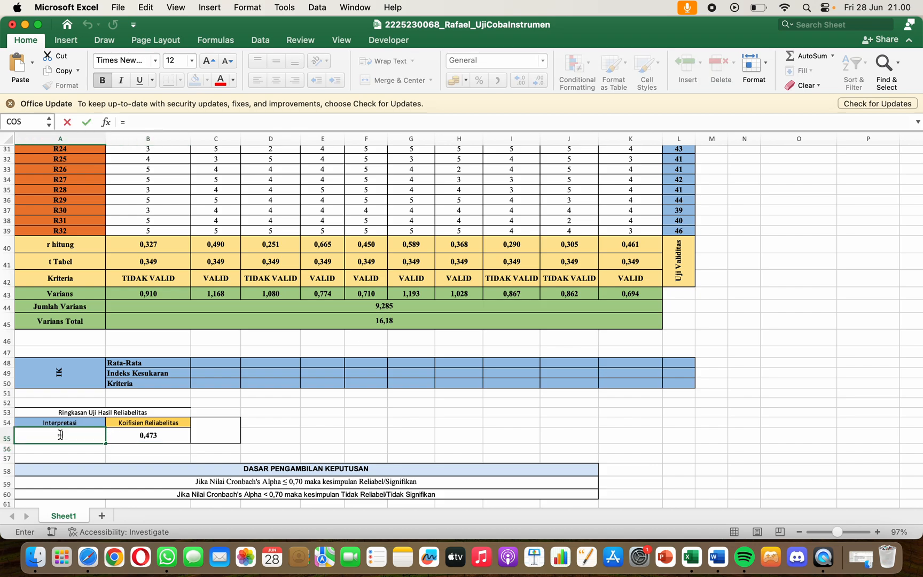
{"action": "type", "text": "if"}
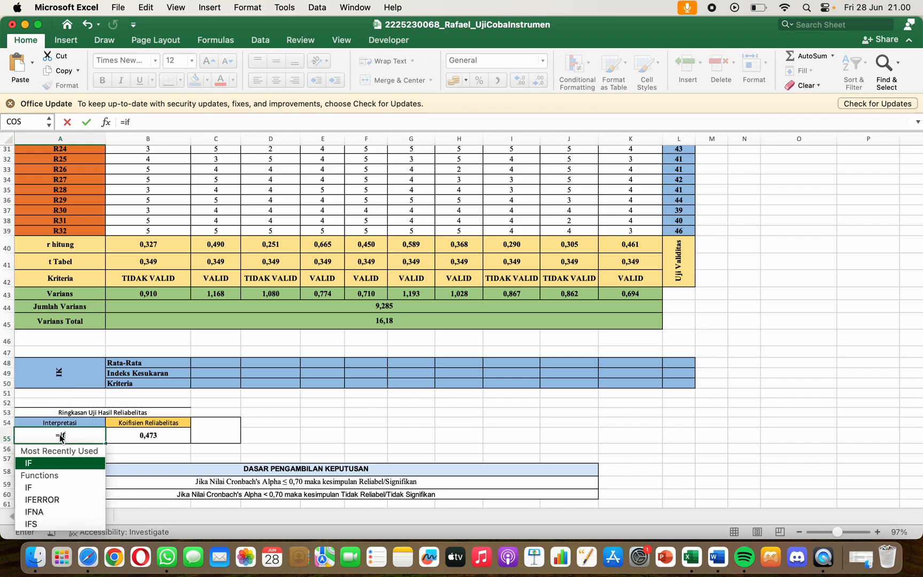
{"action": "type", "text": "("}
{"action": "left_click", "coordinate": [129, 433]}
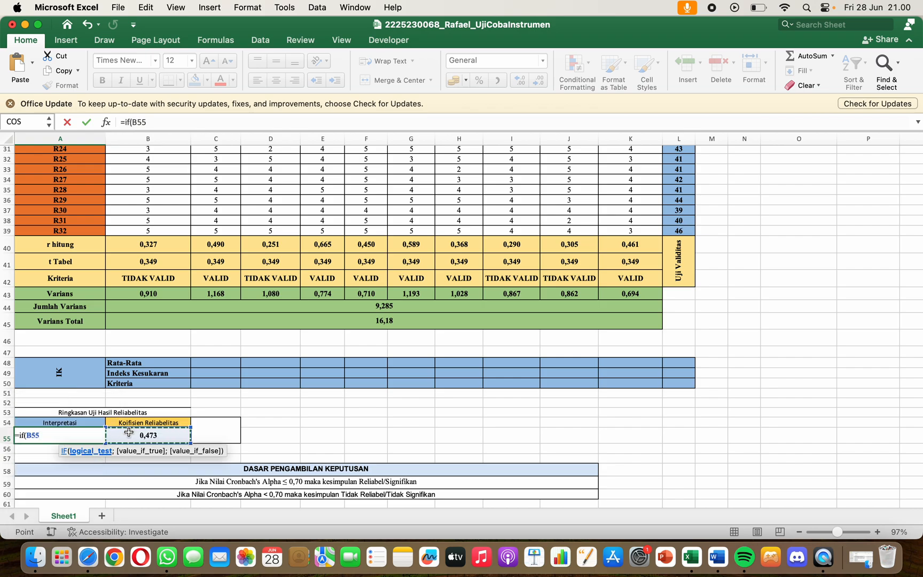
{"action": "type", "text": "<0,70"}
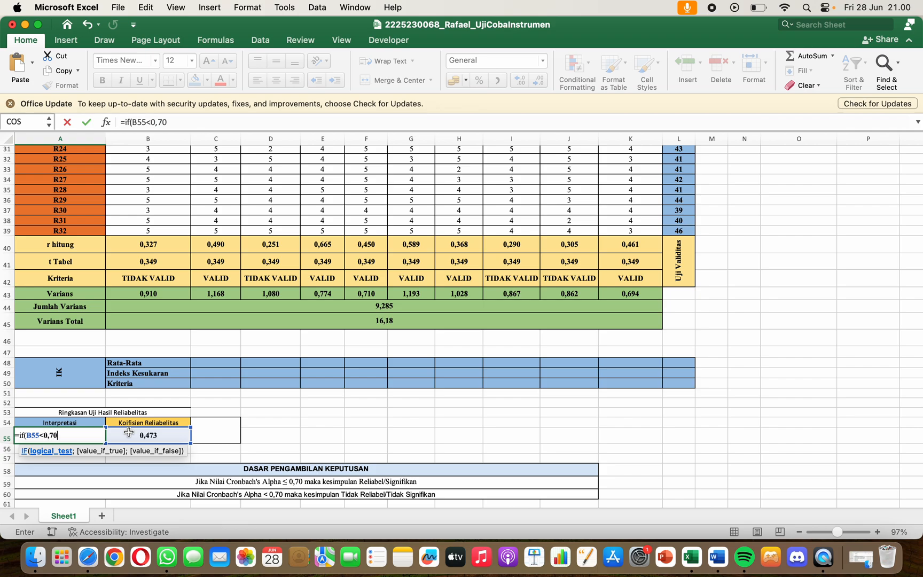
{"action": "type", "text": "="}
{"action": "key", "text": "BackSpace"}
{"action": "type", "text": ";"}
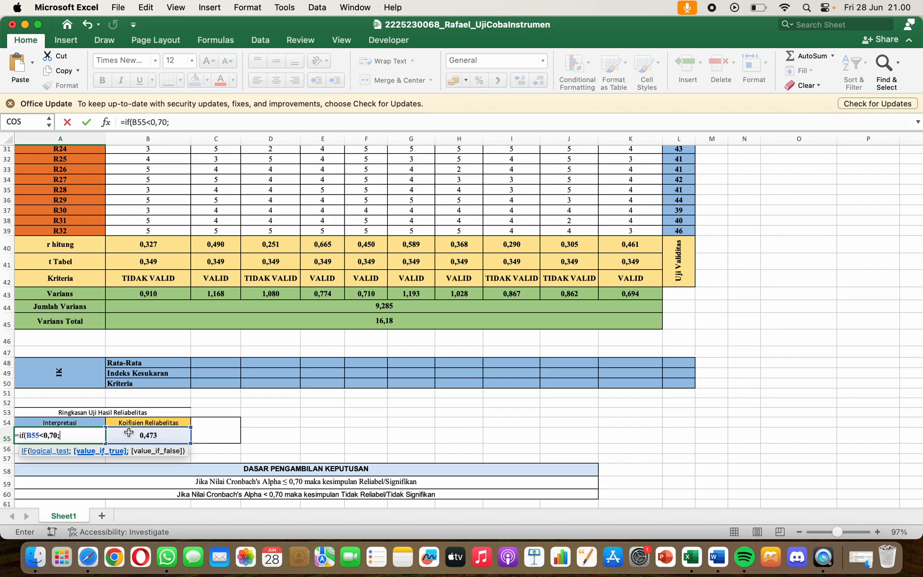
Step: Add "REALIBEL" as the true result of the IF formula in A55
{"action": "type", "text": "\""}
{"action": "type", "text": "valid"}
{"action": "key", "text": "BackSpace"}
{"action": "key", "text": "BackSpace"}
{"action": "key", "text": "BackSpace"}
{"action": "key", "text": "BackSpace"}
{"action": "key", "text": "BackSpace"}
{"action": "key", "text": "BackSpace"}
{"action": "type", "text": "REALIBEL\";"}
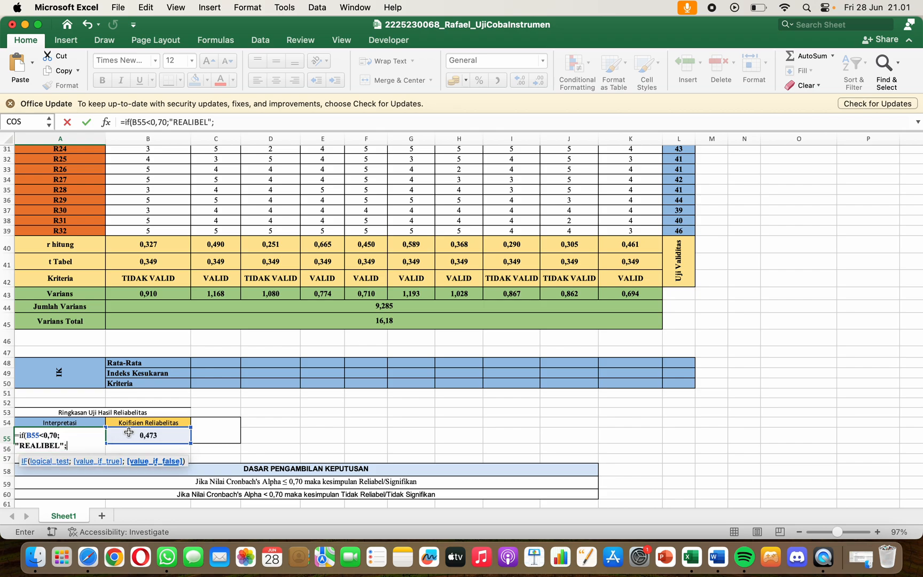
Step: Add TIDAK REALIABEL as the false result of the IF formula in A55
{"action": "type", "text": "TIDAK RELA="}
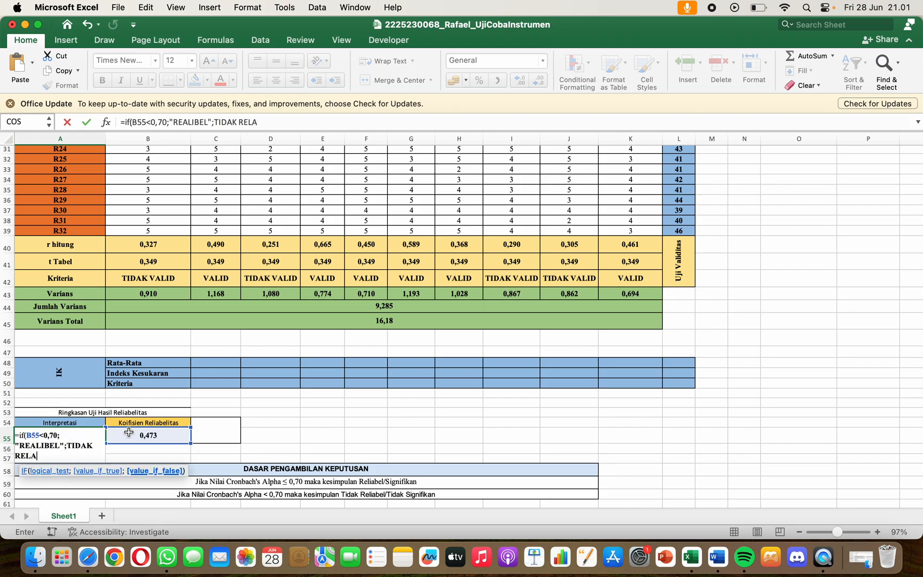
{"action": "key", "text": "BackSpace"}
{"action": "key", "text": "BackSpace"}
{"action": "key", "text": "BackSpace"}
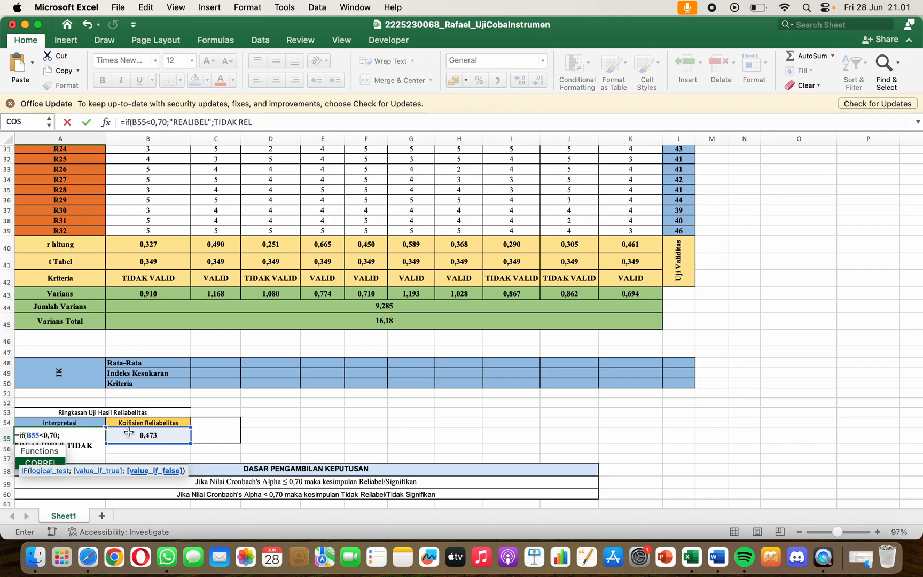
{"action": "type", "text": "ALIABEL"}
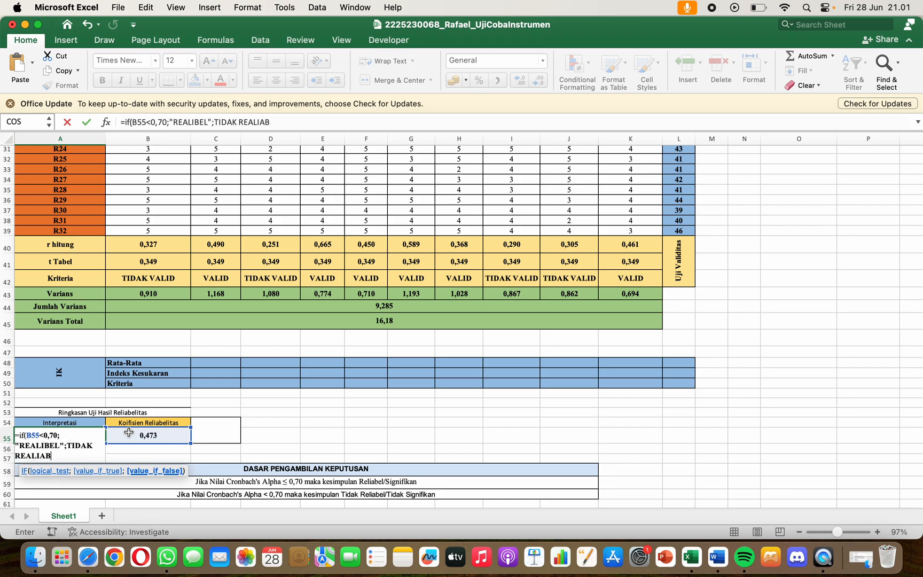
Step: Correct the true result of the IF formula in A55 to "RELIABEL" and enter the formula
{"action": "left_click", "coordinate": [47, 447]}
{"action": "key", "text": "BackSpace"}
{"action": "key", "text": "BackSpace"}
{"action": "key", "text": "BackSpace"}
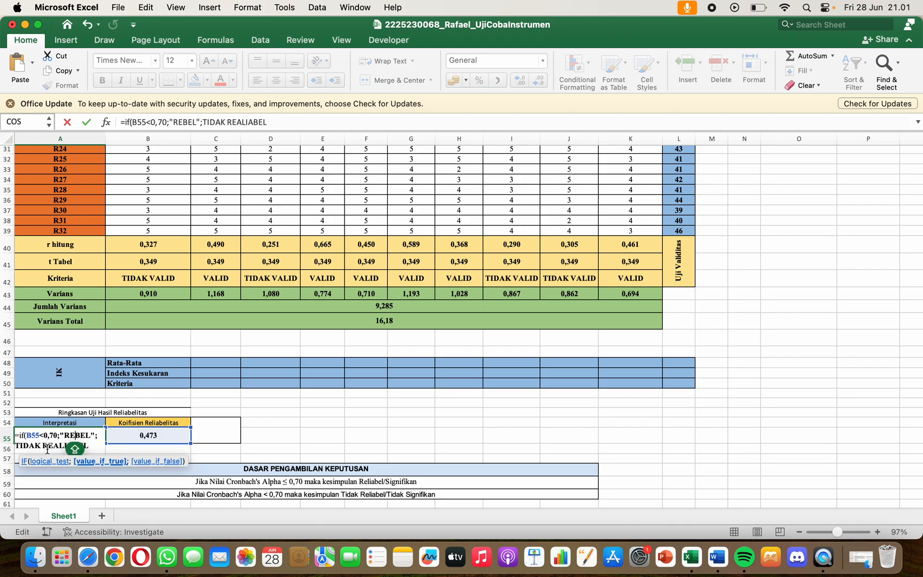
{"action": "type", "text": "LIA"}
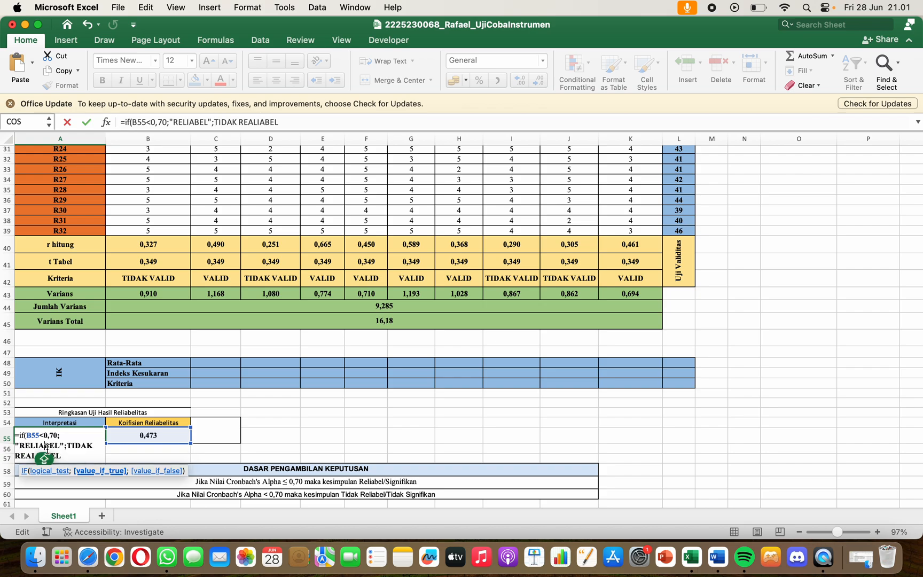
{"action": "key", "text": "Return"}
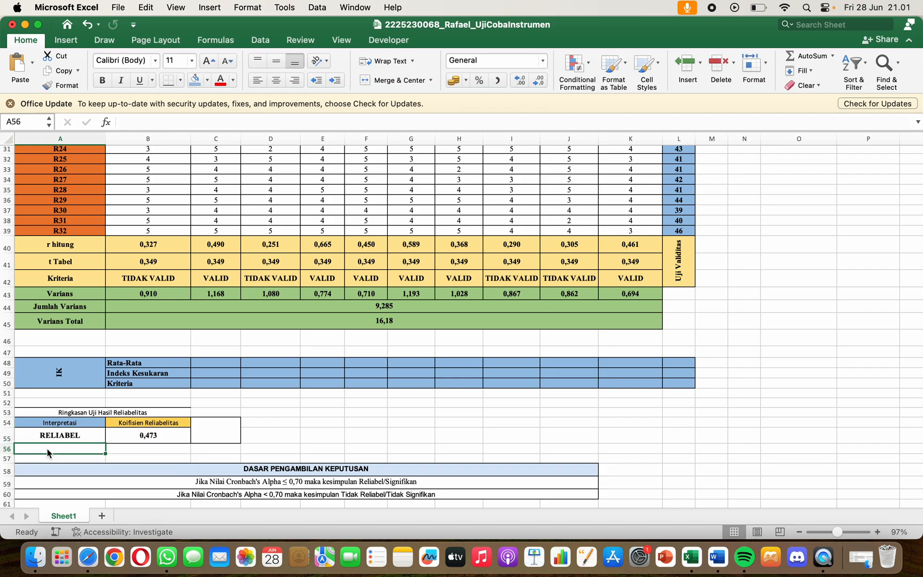
Step: Replace the true result of the IF formula in A55 with "TIDAK RELIABEL"
{"action": "double_click", "coordinate": [90, 432]}
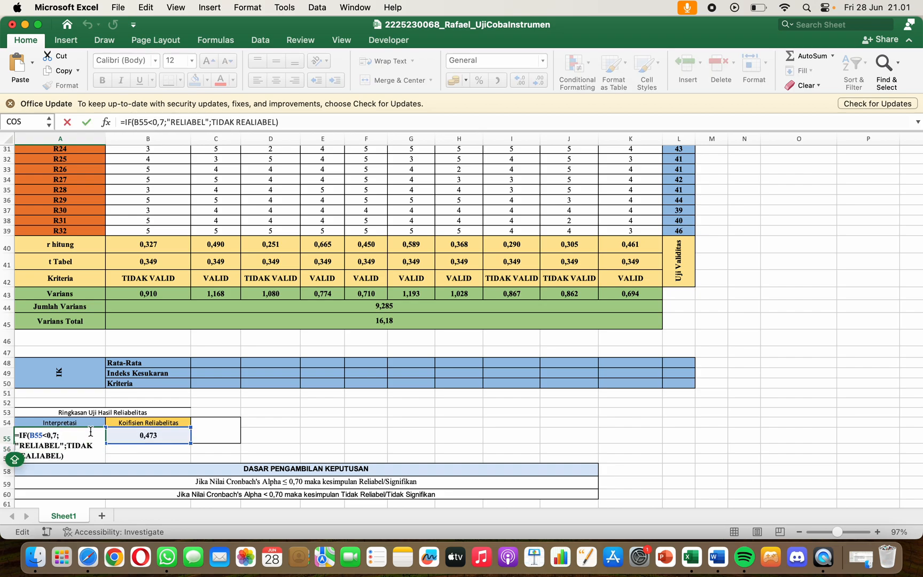
{"action": "left_click", "coordinate": [60, 445]}
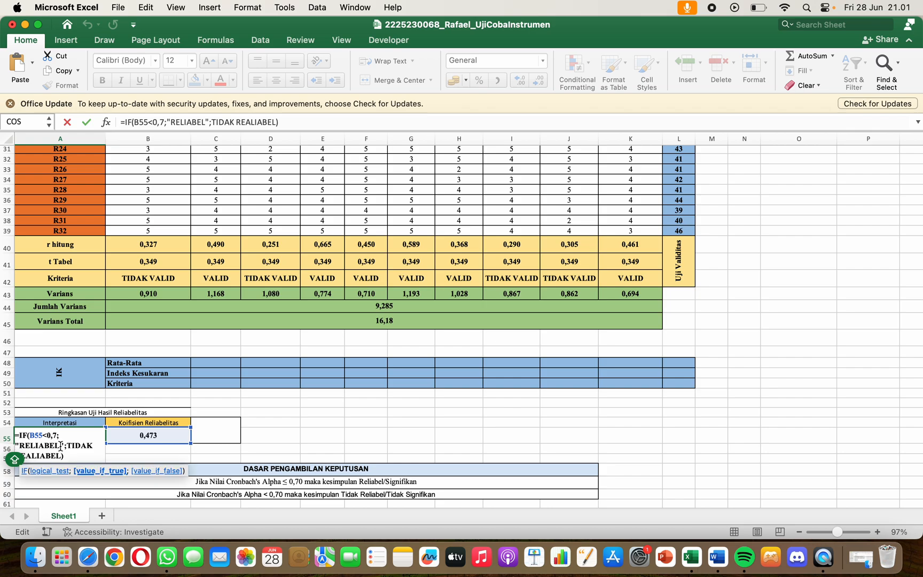
{"action": "key", "text": "BackSpace"}
{"action": "key", "text": "BackSpace"}
{"action": "key", "text": "BackSpace"}
{"action": "key", "text": "BackSpace"}
{"action": "key", "text": "BackSpace"}
{"action": "key", "text": "BackSpace"}
{"action": "key", "text": "BackSpace"}
{"action": "key", "text": "BackSpace"}
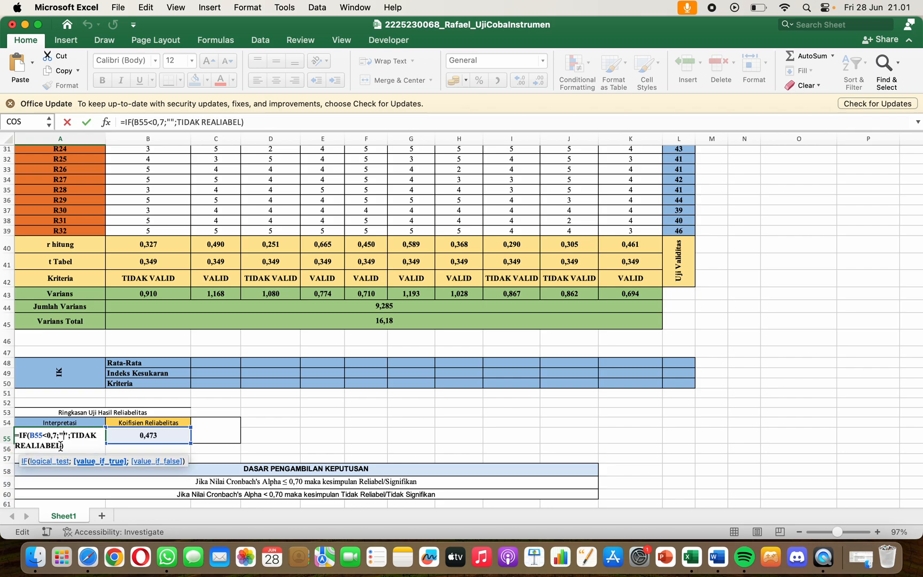
{"action": "type", "text": "TIDAK"}
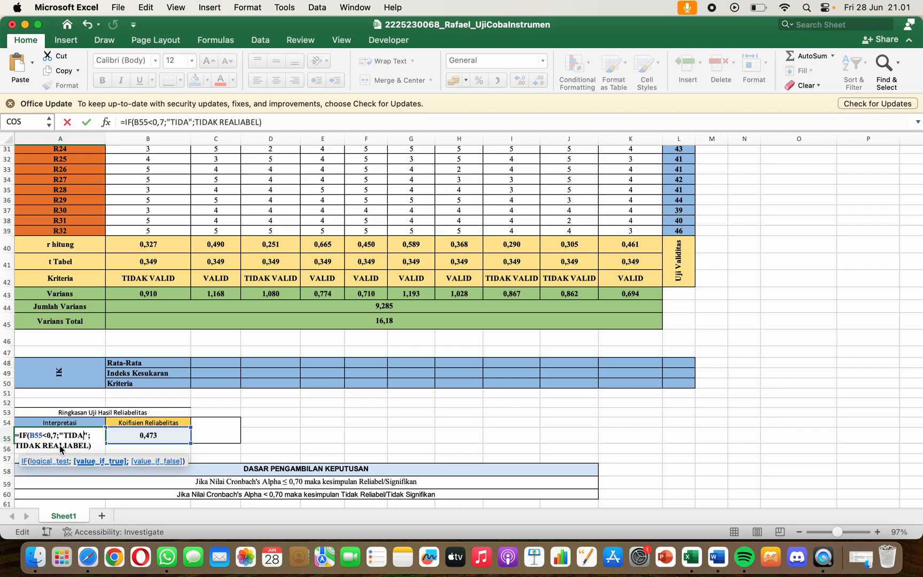
{"action": "type", "text": " REAL"}
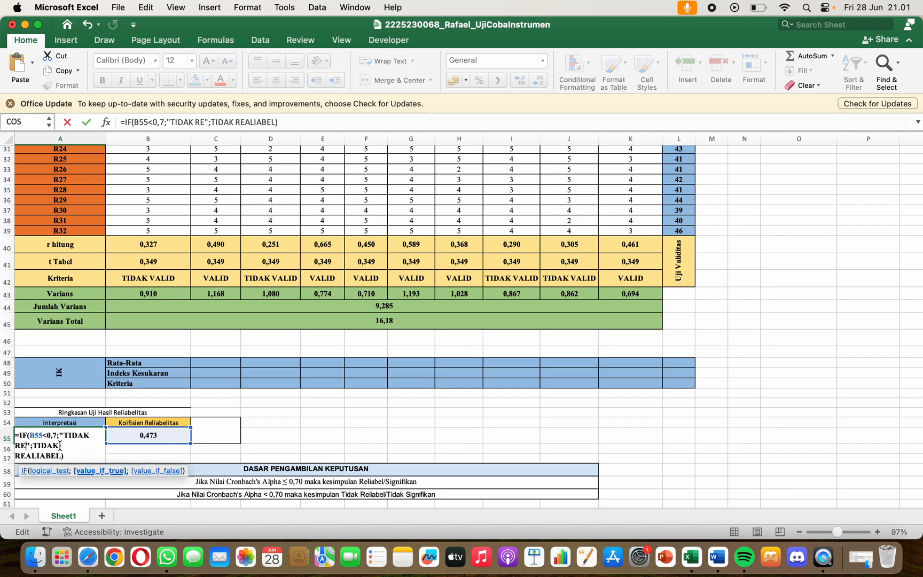
{"action": "key", "text": "Caps_Lock"}
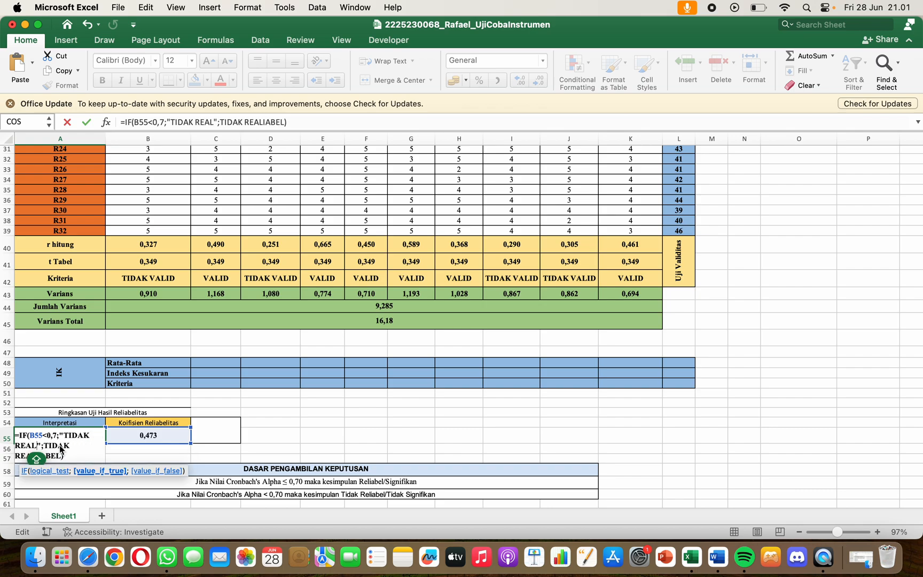
{"action": "key", "text": "BackSpace"}
{"action": "key", "text": "BackSpace"}
{"action": "type", "text": "LI"}
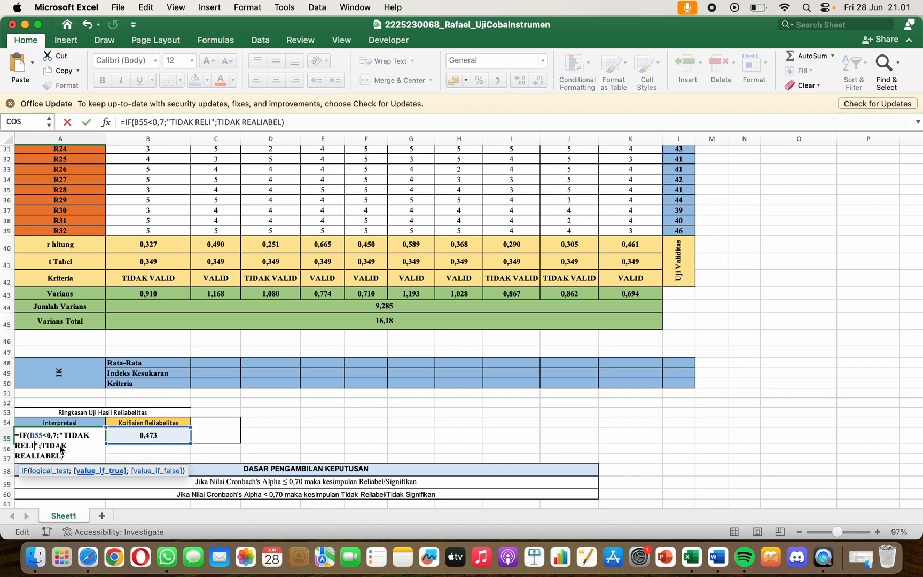
{"action": "type", "text": "ABEL"}
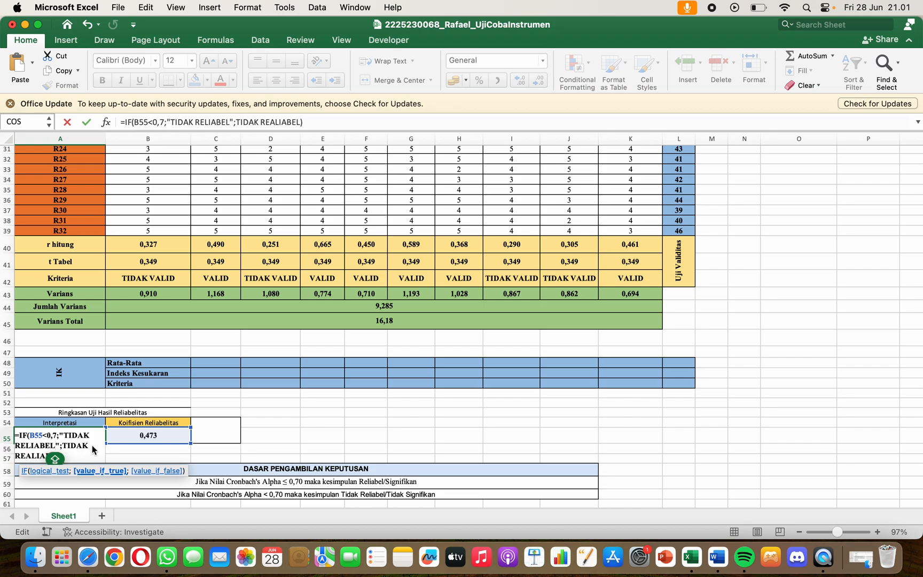
Step: Remove TIDAK from the false result in A55, leaving " REALIABEL" in quotes, and enter the formula with the suggested correction
{"action": "left_click", "coordinate": [90, 445]}
{"action": "key", "text": "BackSpace"}
{"action": "key", "text": "BackSpace"}
{"action": "key", "text": "BackSpace"}
{"action": "key", "text": "BackSpace"}
{"action": "key", "text": "BackSpace"}
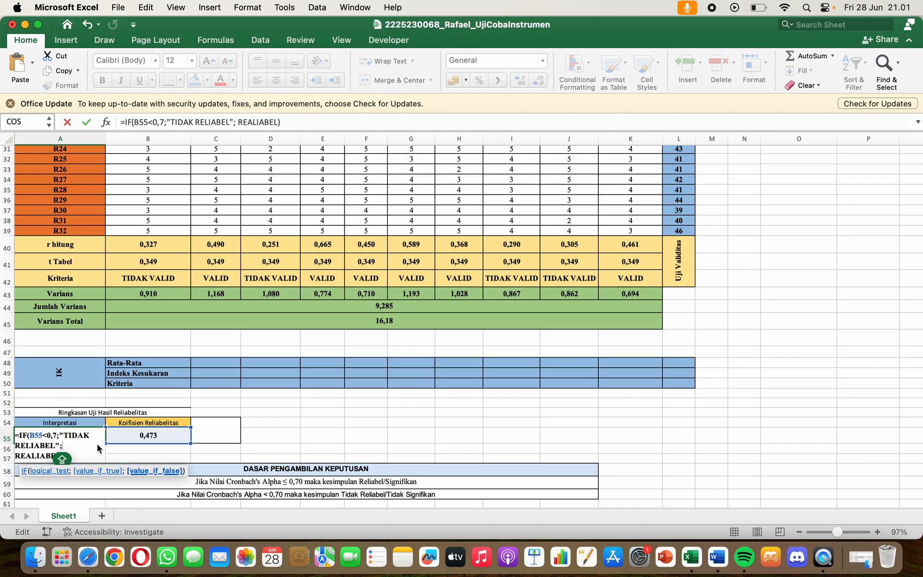
{"action": "type", "text": "\""}
{"action": "key", "text": "Return"}
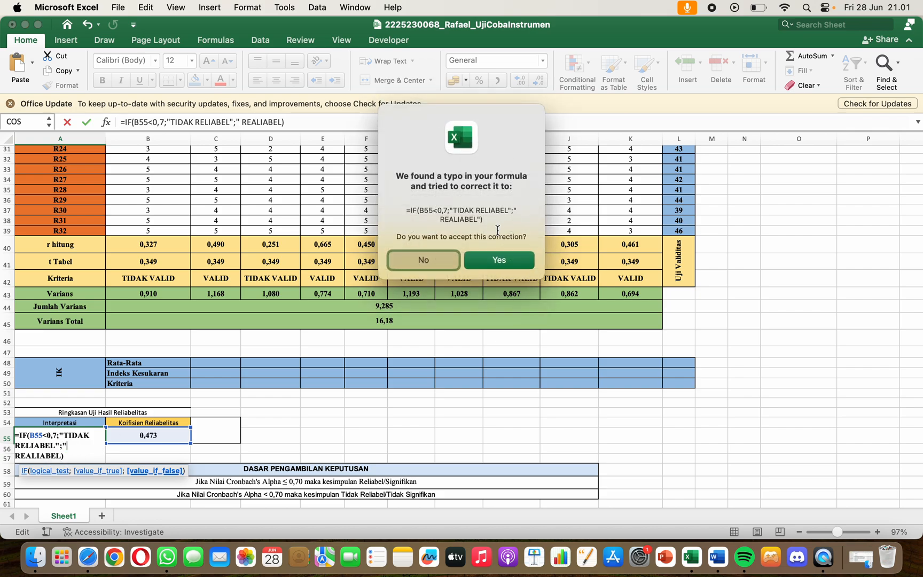
{"action": "left_click", "coordinate": [496, 260]}
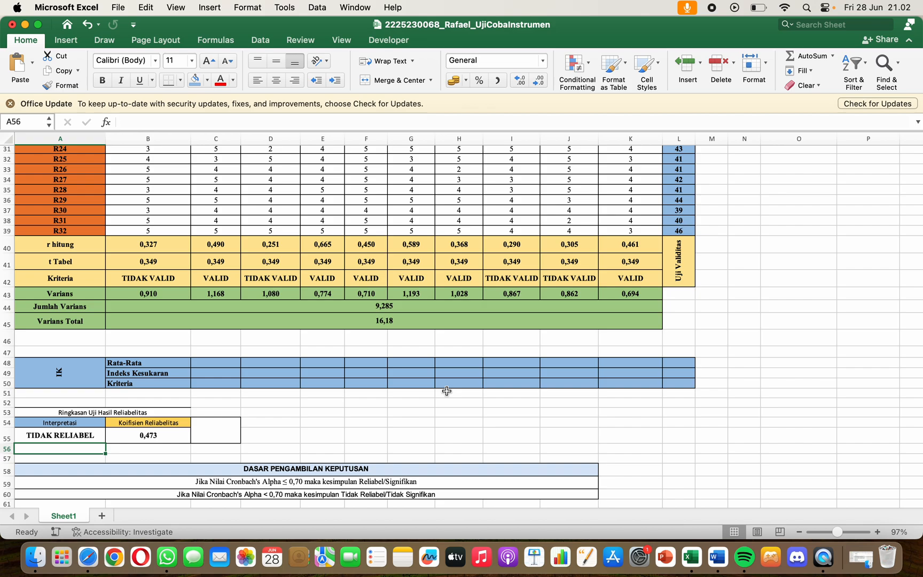
Step: Start an AVERAGE formula in C48, the first value cell of the Rata-Rata row
{"action": "scroll", "coordinate": [317, 371], "scroll_direction": "up", "scroll_amount": 4}
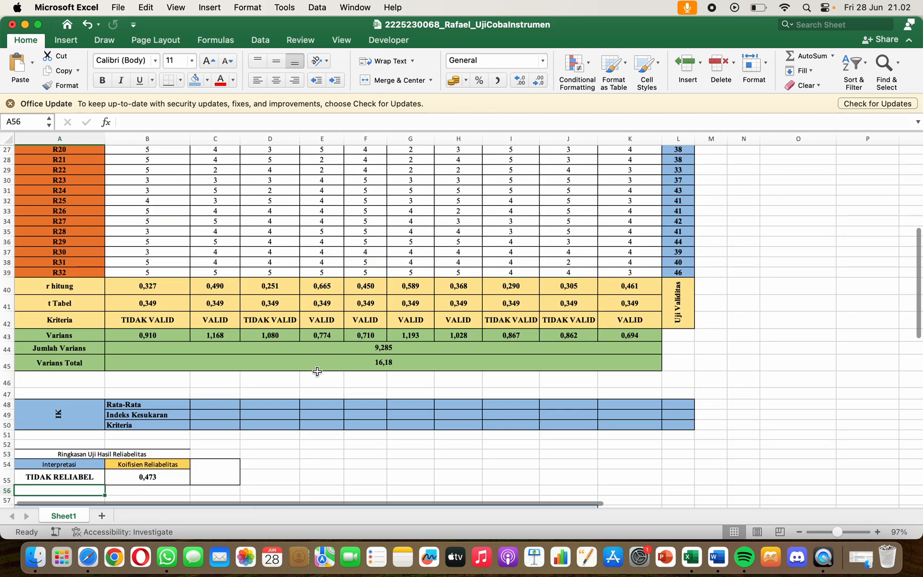
{"action": "scroll", "coordinate": [317, 371], "scroll_direction": "up", "scroll_amount": 1}
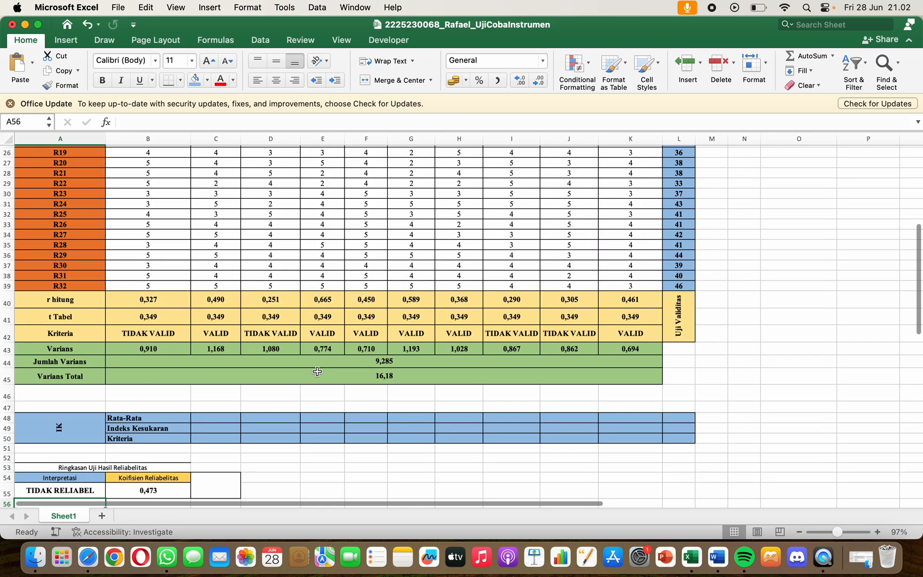
{"action": "left_click", "coordinate": [231, 416]}
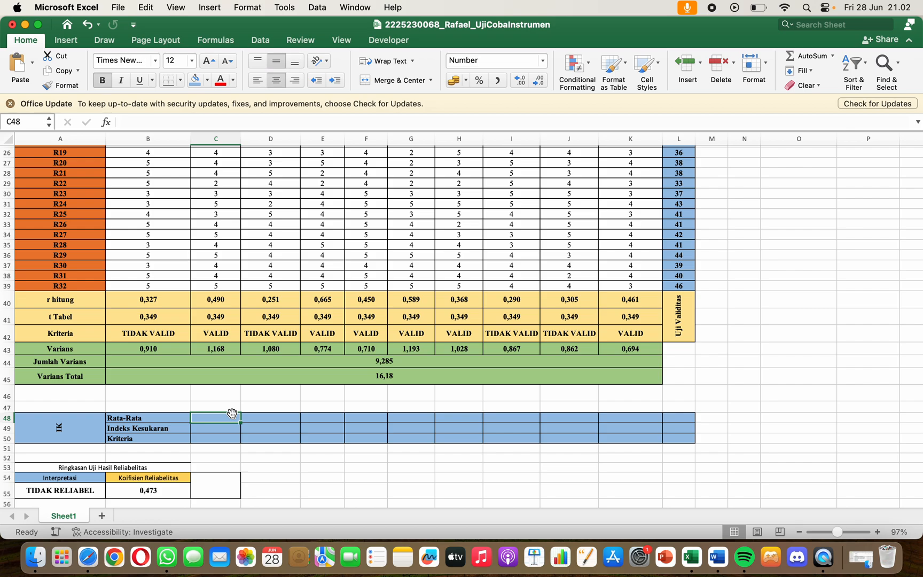
{"action": "type", "text": "=AVER"}
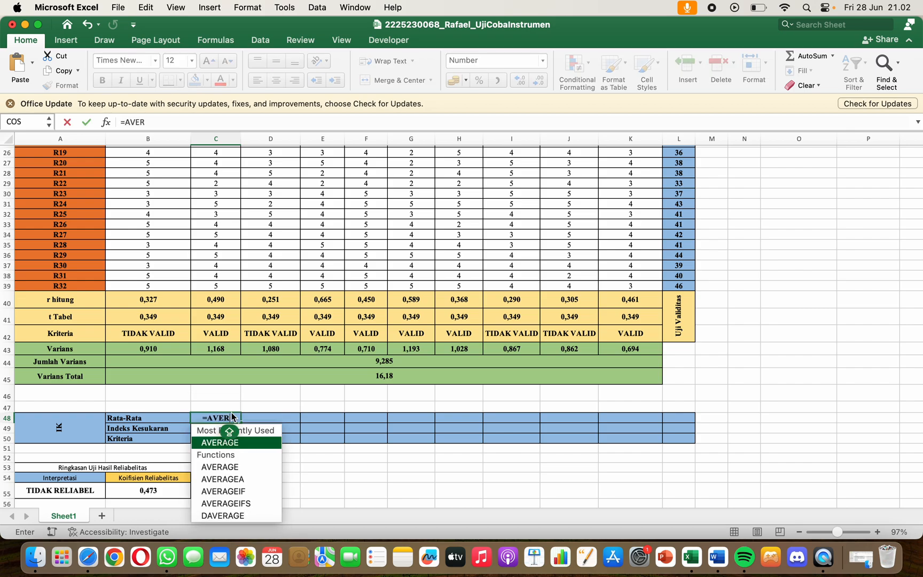
{"action": "key", "text": "Return"}
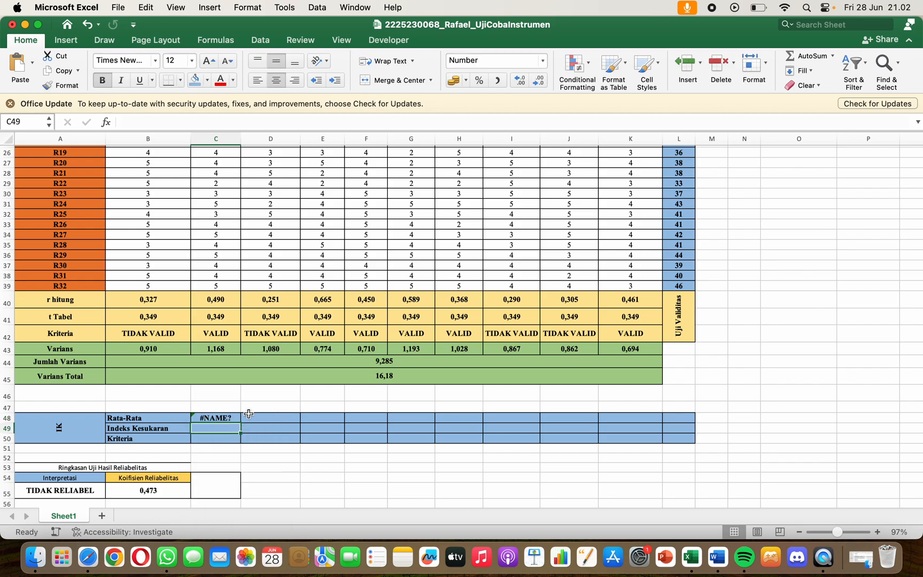
{"action": "double_click", "coordinate": [221, 419]}
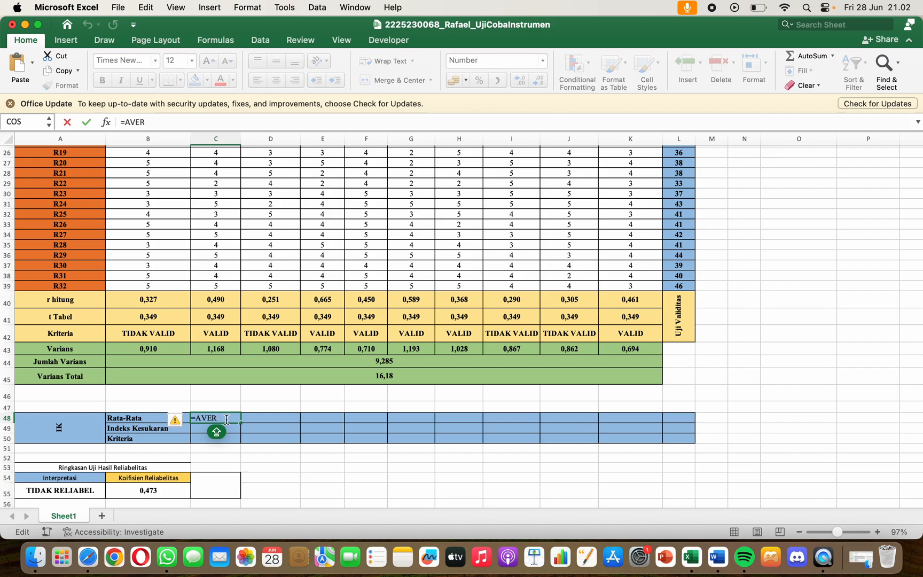
{"action": "key", "text": "BackSpace"}
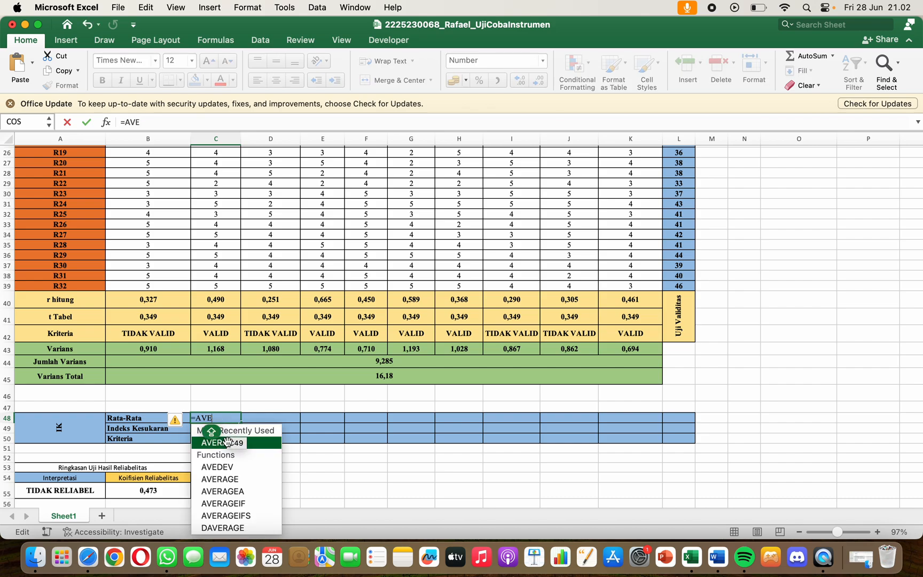
{"action": "double_click", "coordinate": [230, 441]}
Step: Set the AVERAGE range in C48 to the Soal 1 scores, B8:B39, and enter the formula
{"action": "scroll", "coordinate": [152, 274], "scroll_direction": "up", "scroll_amount": 3}
{"action": "scroll", "coordinate": [152, 274], "scroll_direction": "up", "scroll_amount": 5}
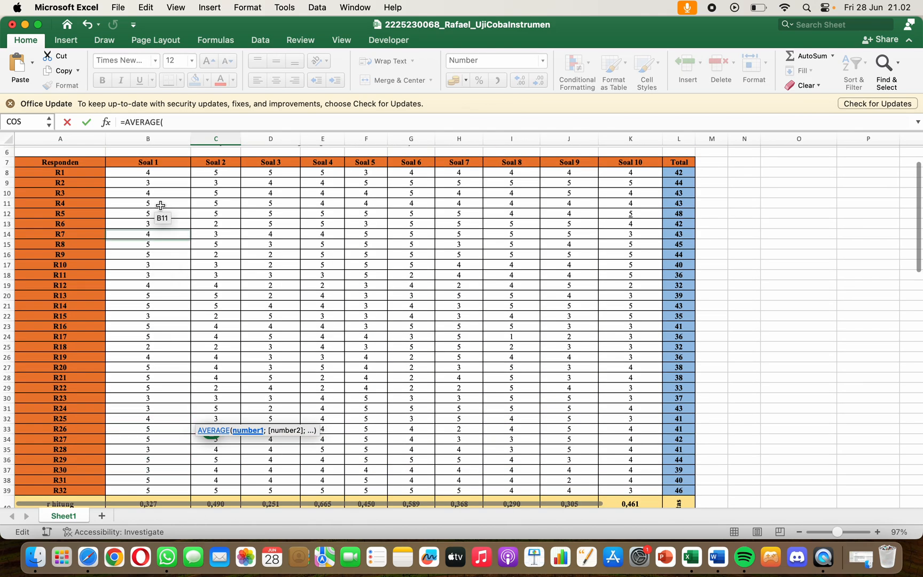
{"action": "left_click", "coordinate": [166, 174]}
{"action": "left_click_drag", "start_coordinate": [199, 183], "coordinate": [197, 194]}
{"action": "left_click", "coordinate": [170, 171]}
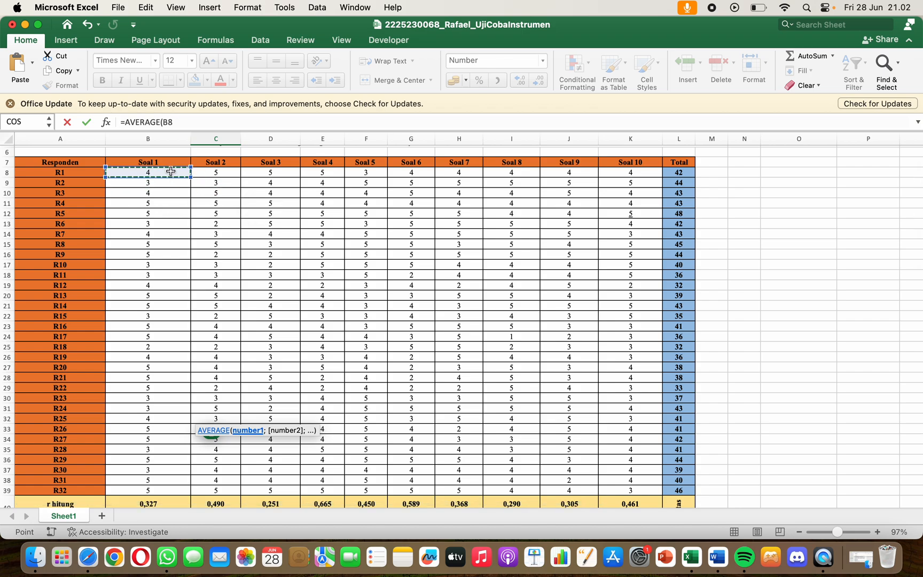
{"action": "left_click_drag", "start_coordinate": [190, 178], "coordinate": [181, 349]}
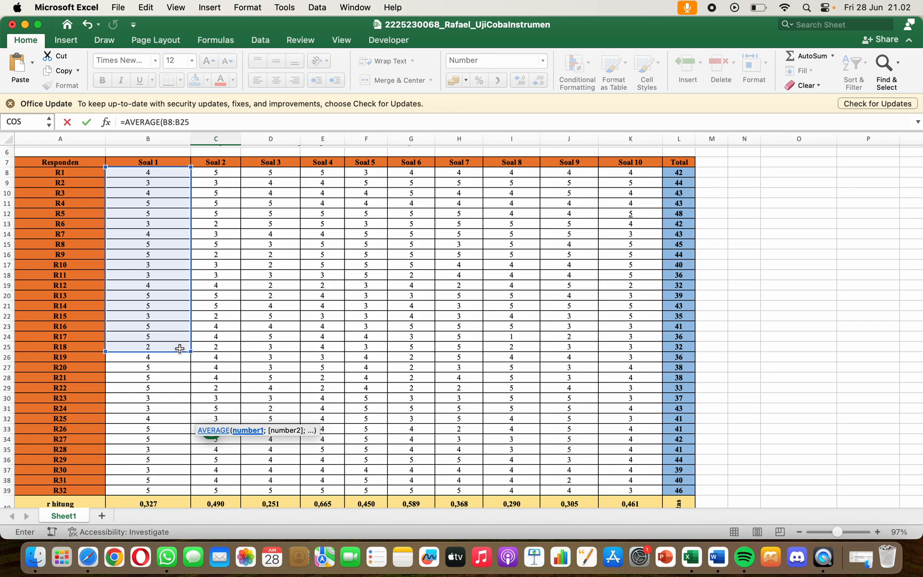
{"action": "scroll", "coordinate": [182, 347], "scroll_direction": "down", "scroll_amount": 5}
{"action": "left_click_drag", "start_coordinate": [192, 255], "coordinate": [188, 389]}
{"action": "left_click", "coordinate": [188, 392]}
{"action": "scroll", "coordinate": [193, 401], "scroll_direction": "down", "scroll_amount": 3}
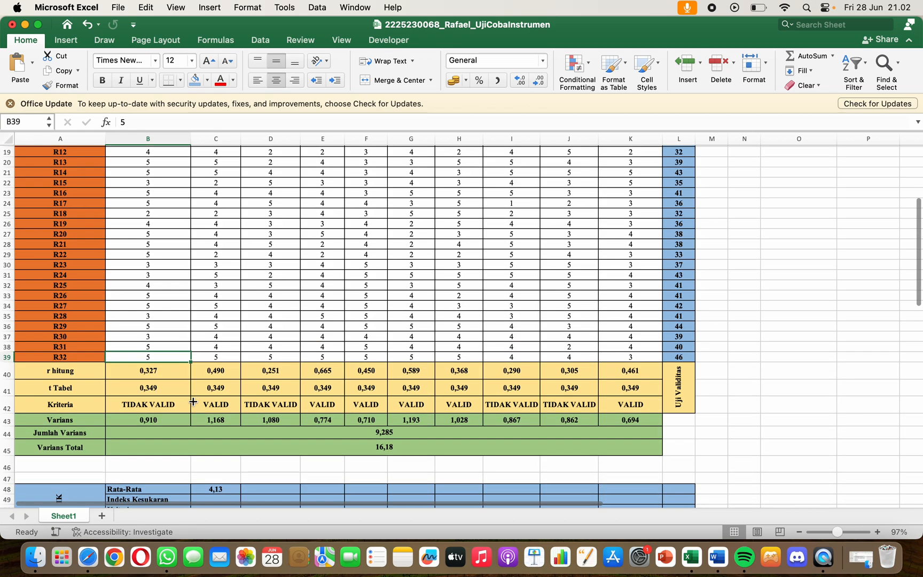
{"action": "double_click", "coordinate": [226, 488]}
{"action": "left_click_drag", "start_coordinate": [190, 351], "coordinate": [189, 367]}
{"action": "key", "text": "Return"}
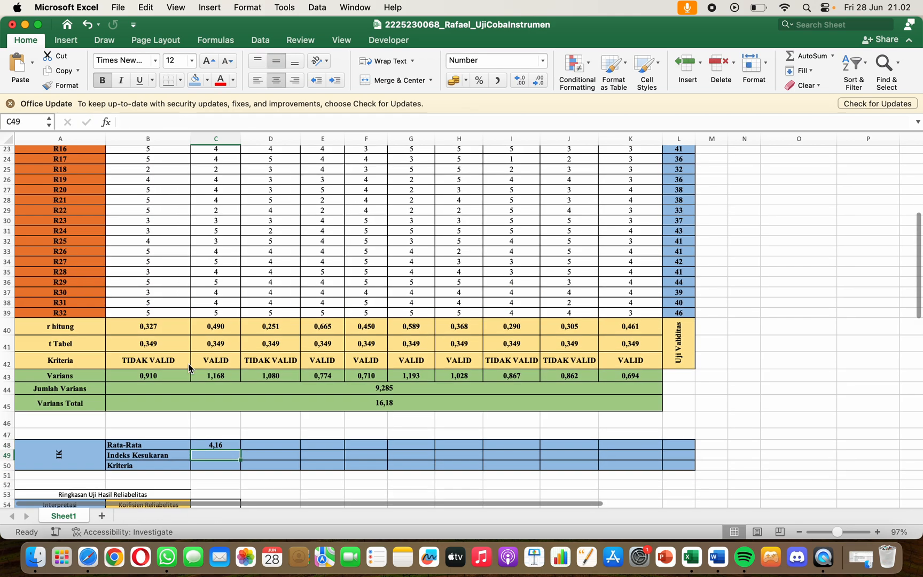
Step: Fill the average formula from C48 across the Rata-Rata row to L48
{"action": "scroll", "coordinate": [188, 363], "scroll_direction": "down", "scroll_amount": 3}
{"action": "left_click", "coordinate": [224, 443]}
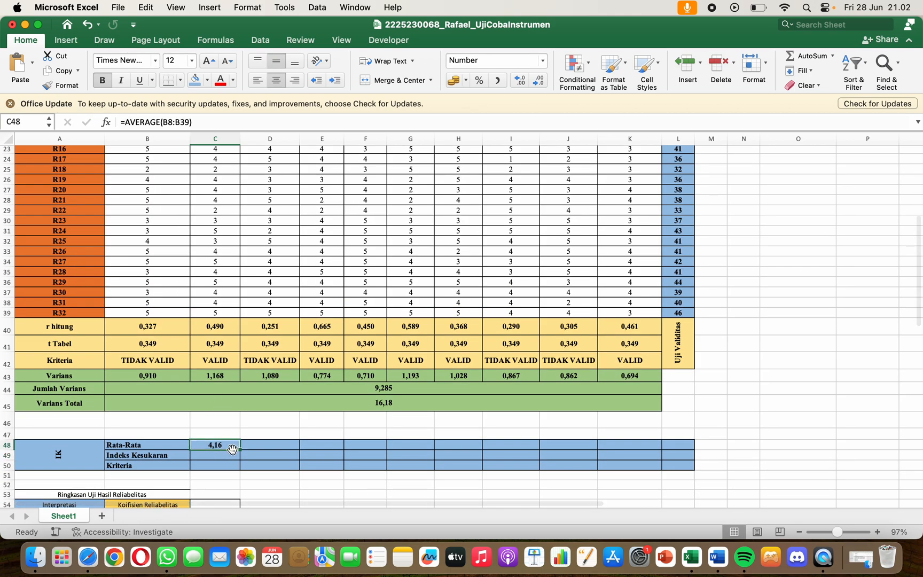
{"action": "left_click_drag", "start_coordinate": [240, 449], "coordinate": [692, 449]}
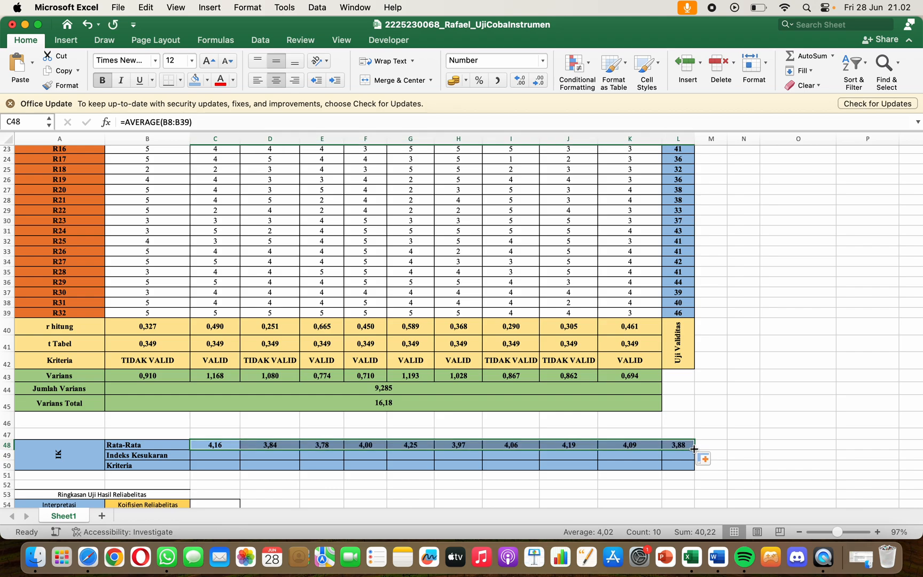
Step: Enter 5 in C49, the first value cell of the SMI row
{"action": "scroll", "coordinate": [692, 449], "scroll_direction": "down", "scroll_amount": 4}
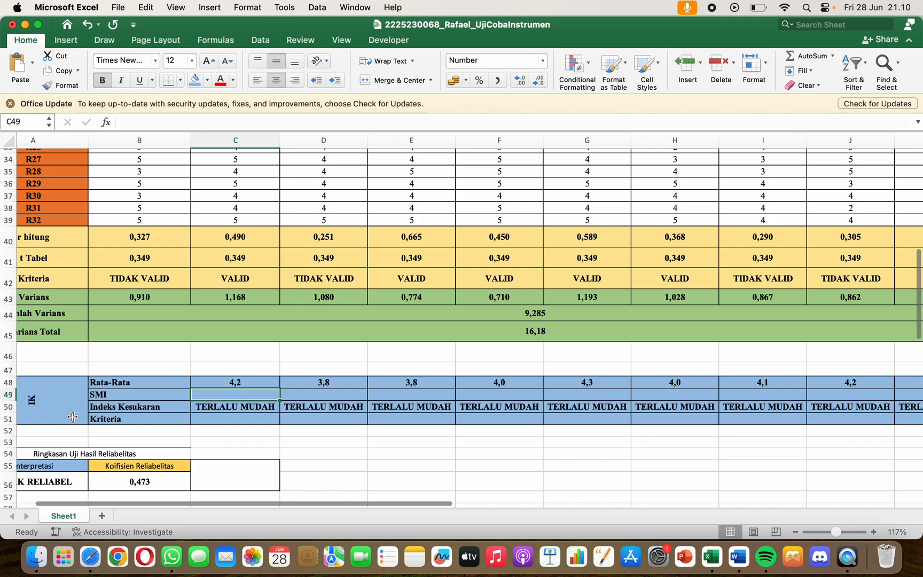
{"action": "scroll", "coordinate": [295, 421], "scroll_direction": "up", "scroll_amount": 3}
{"action": "scroll", "coordinate": [295, 421], "scroll_direction": "down", "scroll_amount": 2}
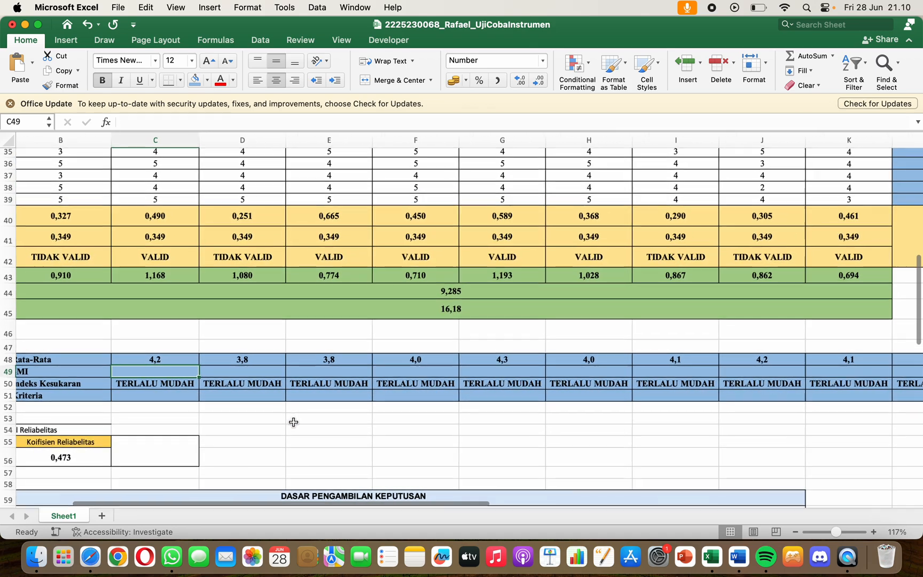
{"action": "scroll", "coordinate": [309, 421], "scroll_direction": "left", "scroll_amount": 2}
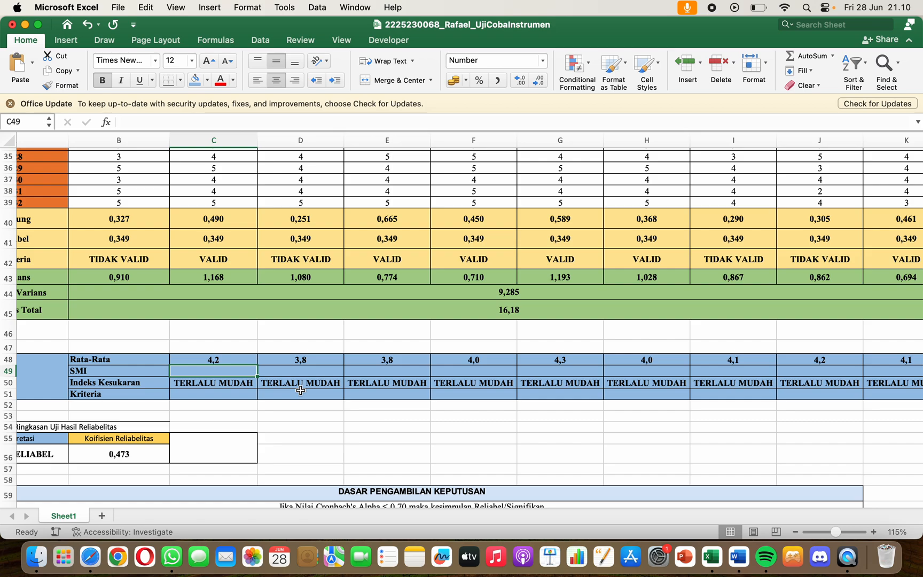
{"action": "type", "text": "5"}
{"action": "key", "text": "Tab"}
Step: Fill the SMI value from C49 across the row to L49
{"action": "left_click", "coordinate": [245, 369]}
{"action": "left_click_drag", "start_coordinate": [258, 376], "coordinate": [851, 363]}
{"action": "scroll", "coordinate": [687, 376], "scroll_direction": "down", "scroll_amount": 1}
{"action": "scroll", "coordinate": [686, 377], "scroll_direction": "right", "scroll_amount": 1}
{"action": "scroll", "coordinate": [851, 363], "scroll_direction": "right", "scroll_amount": 1}
{"action": "scroll", "coordinate": [851, 363], "scroll_direction": "down", "scroll_amount": 1}
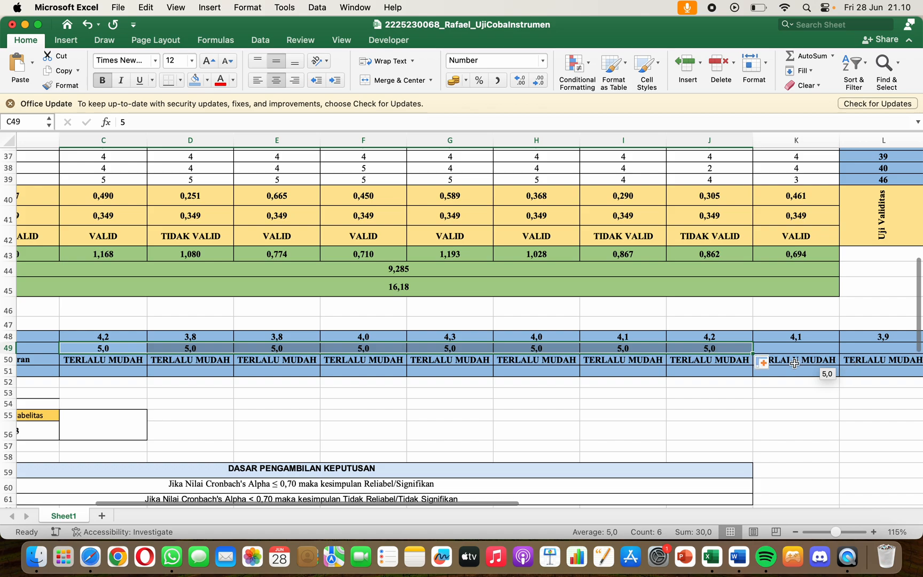
{"action": "left_click", "coordinate": [751, 351]}
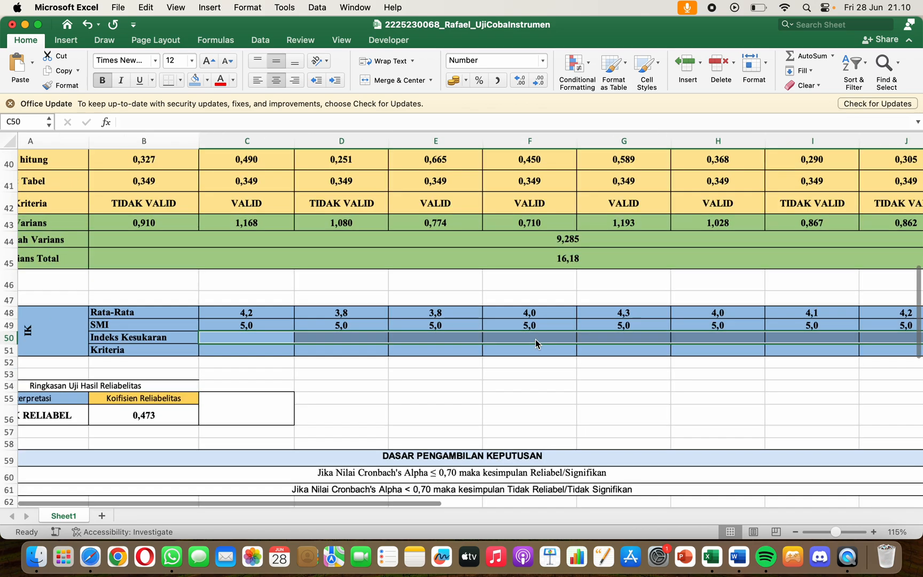
Step: Enter the formula =(C48/C49) in C50 to calculate the first Indeks Kesukaran value, accepting the suggested bracket correction
{"action": "scroll", "coordinate": [203, 333], "scroll_direction": "up", "scroll_amount": 3}
{"action": "scroll", "coordinate": [197, 328], "scroll_direction": "down", "scroll_amount": 5}
{"action": "scroll", "coordinate": [198, 328], "scroll_direction": "left", "scroll_amount": 1}
{"action": "left_click", "coordinate": [219, 333]}
{"action": "type", "text": "=("}
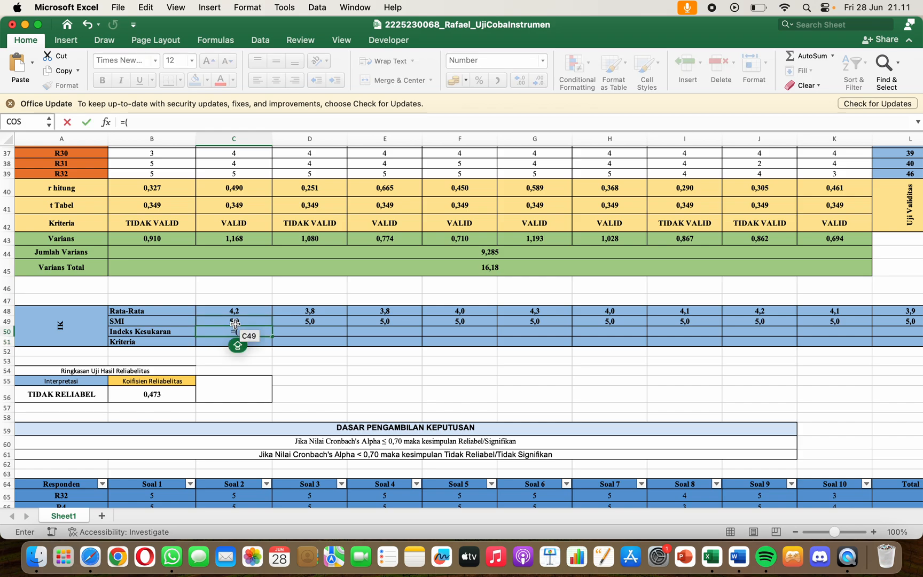
{"action": "left_click", "coordinate": [238, 311]}
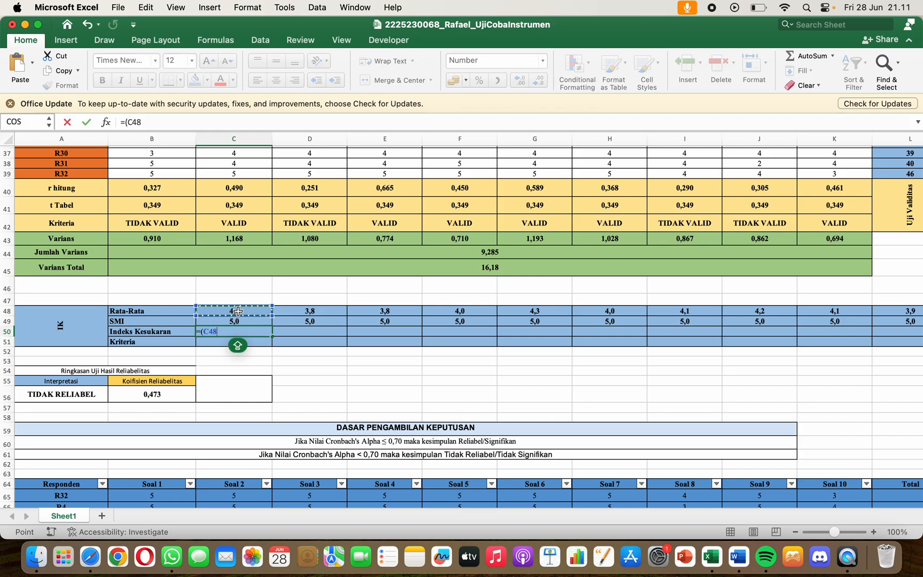
{"action": "type", "text": "/"}
{"action": "left_click", "coordinate": [241, 320]}
{"action": "key", "text": "Return"}
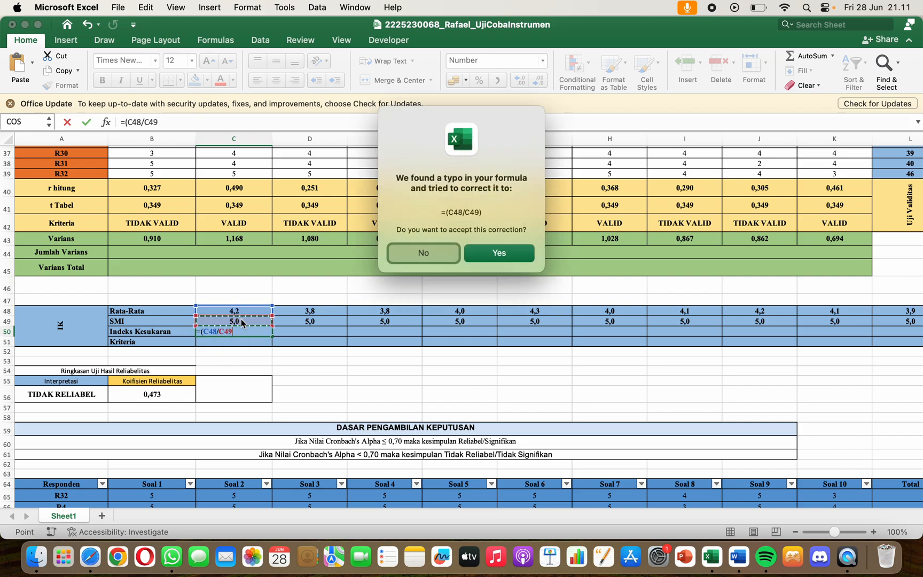
{"action": "left_click", "coordinate": [509, 254]}
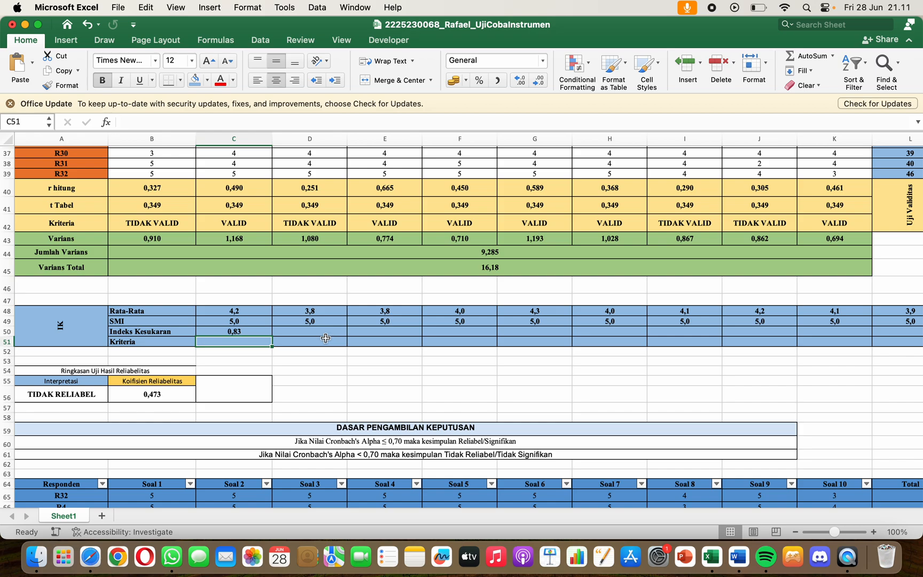
Step: Fill the difficulty index formula from C50 across the Indeks Kesukaran row to L50
{"action": "left_click_drag", "start_coordinate": [262, 336], "coordinate": [266, 340]}
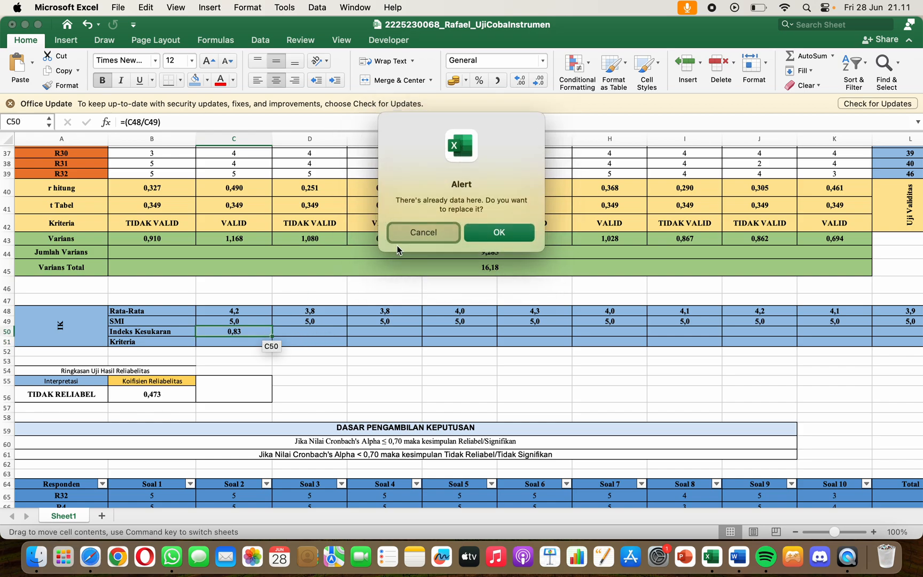
{"action": "left_click", "coordinate": [404, 235]}
{"action": "left_click", "coordinate": [256, 331]}
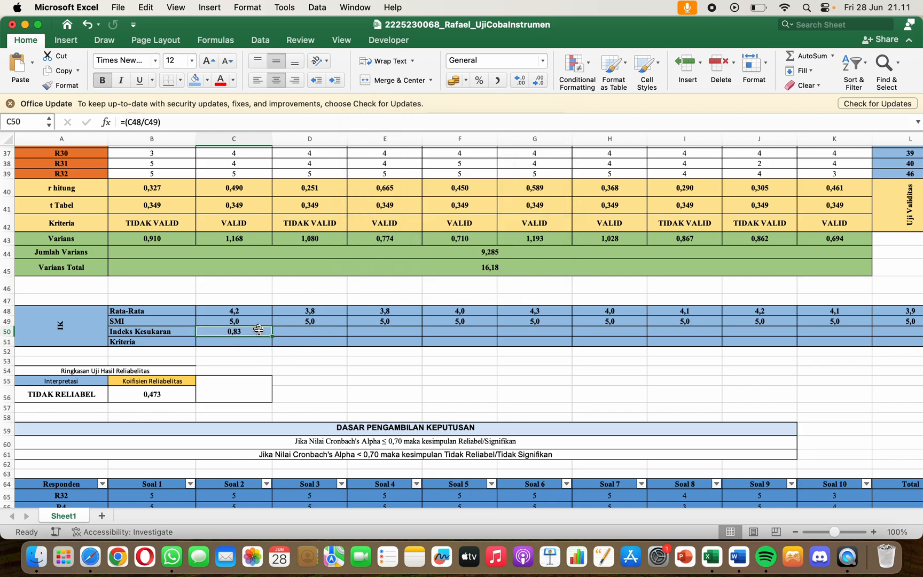
{"action": "left_click_drag", "start_coordinate": [271, 337], "coordinate": [768, 350]}
{"action": "left_click", "coordinate": [699, 334]}
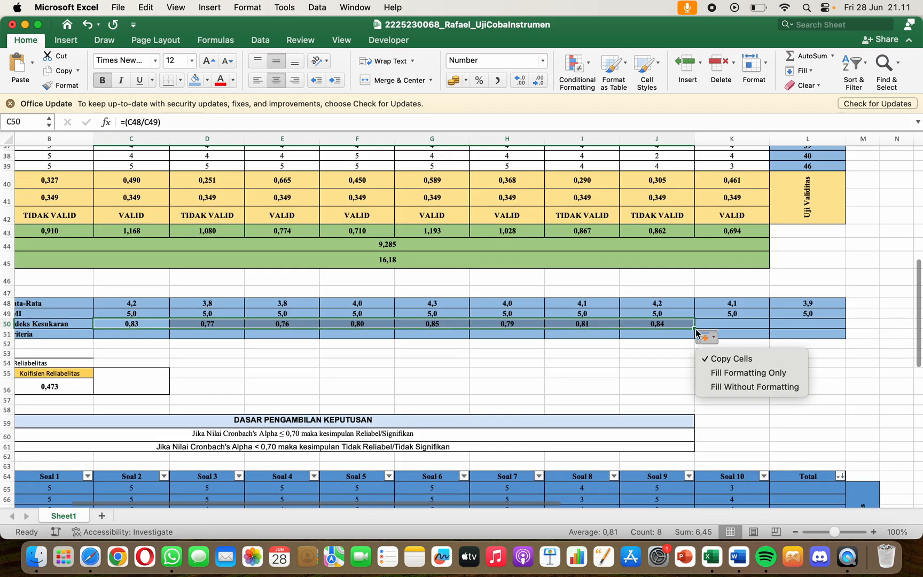
{"action": "left_click", "coordinate": [698, 334]}
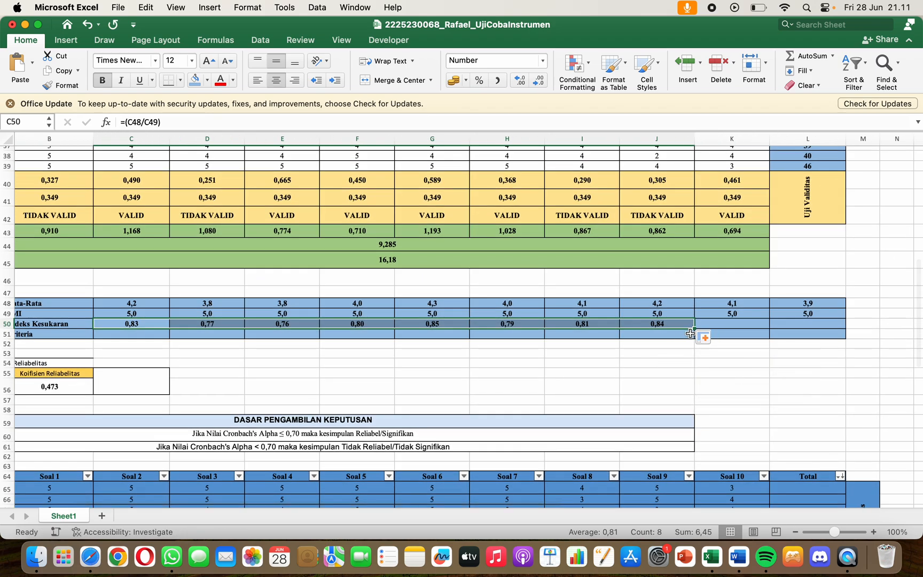
{"action": "left_click_drag", "start_coordinate": [694, 329], "coordinate": [850, 322]}
Step: Enter =IF(C50=0;"Terlalu Sukar";IF(C50<=0,3;"Sukar";IF(C50<=0,7;"Sedang";IF(C50<=1;"Mudah";IF(C50=1;"Terlalu Mudah"))))) in C51, accepting the suggested formula correction
{"action": "left_click", "coordinate": [152, 341]}
{"action": "type", "text": "="}
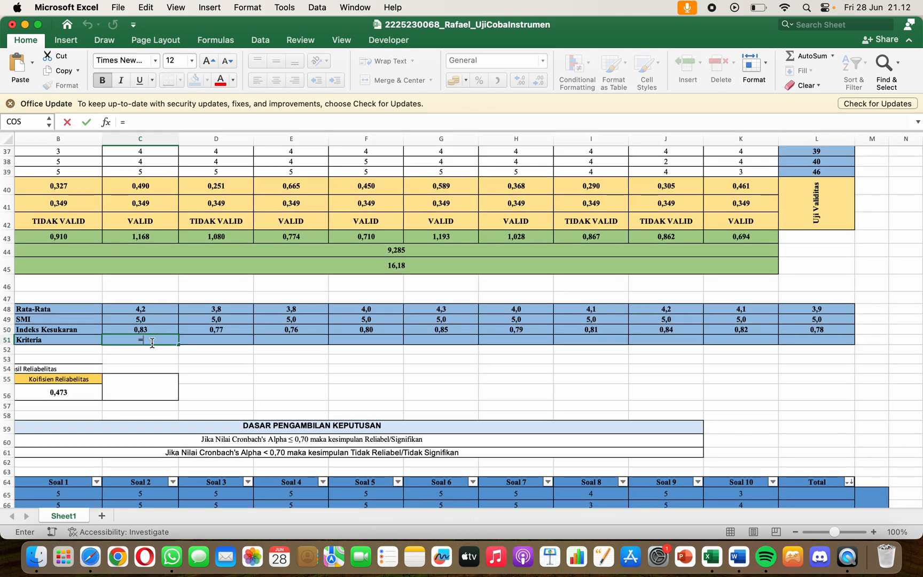
{"action": "type", "text": "IF"}
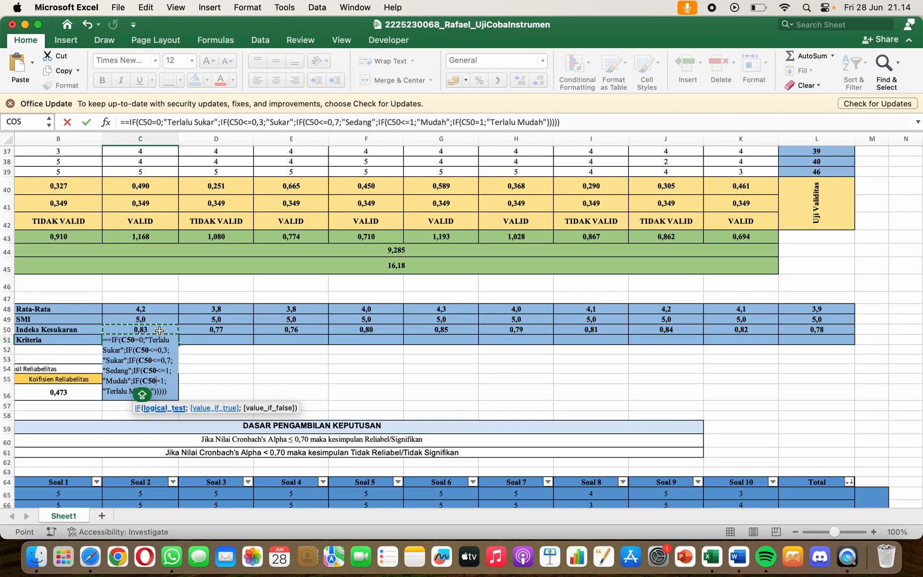
{"action": "key", "text": "Return"}
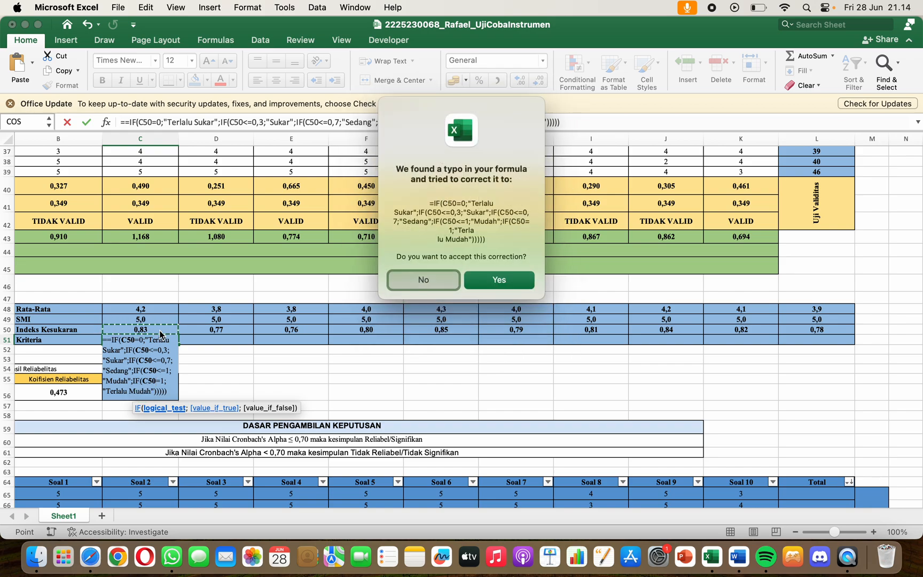
{"action": "left_click", "coordinate": [492, 280]}
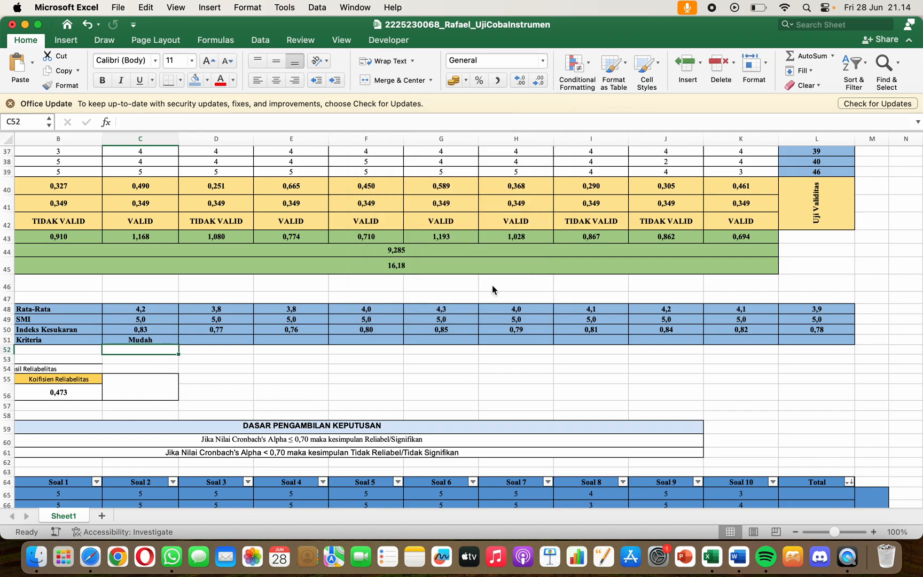
Step: Fill the difficulty criteria formula from C51 across the Kriteria row to L51
{"action": "left_click", "coordinate": [171, 341]}
{"action": "left_click_drag", "start_coordinate": [178, 345], "coordinate": [825, 344]}
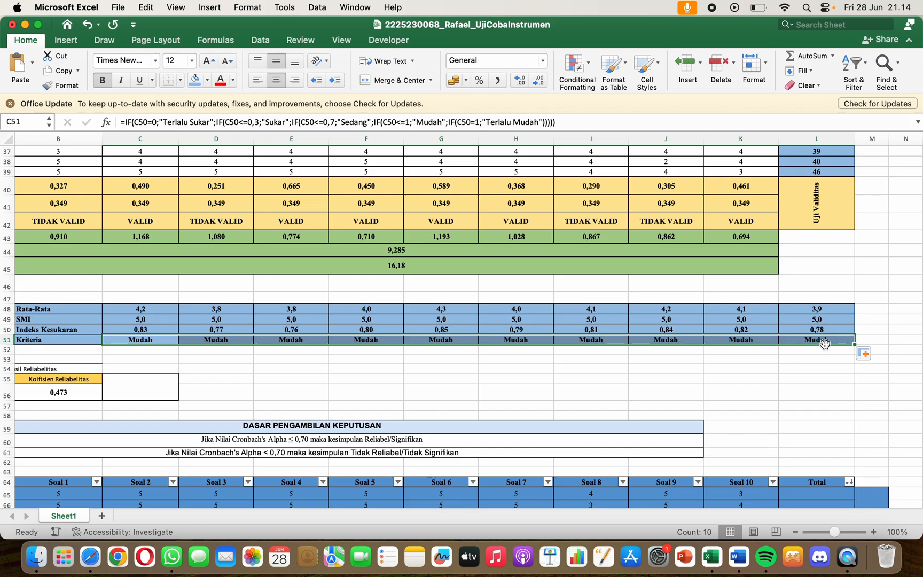
{"action": "left_click", "coordinate": [607, 355]}
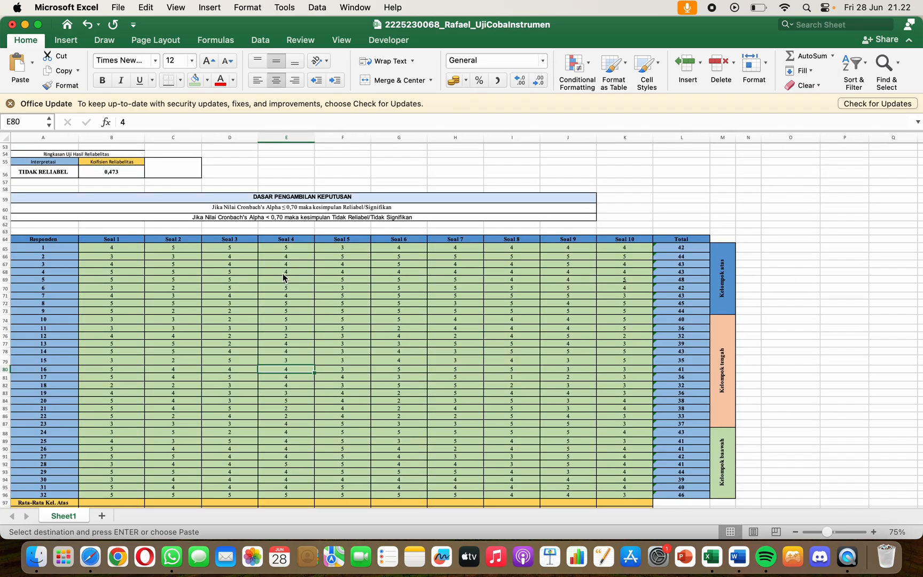
Step: Try to sort the respondent table by Total from largest to smallest, starting from the Total header in L64
{"action": "scroll", "coordinate": [284, 277], "scroll_direction": "down", "scroll_amount": 3}
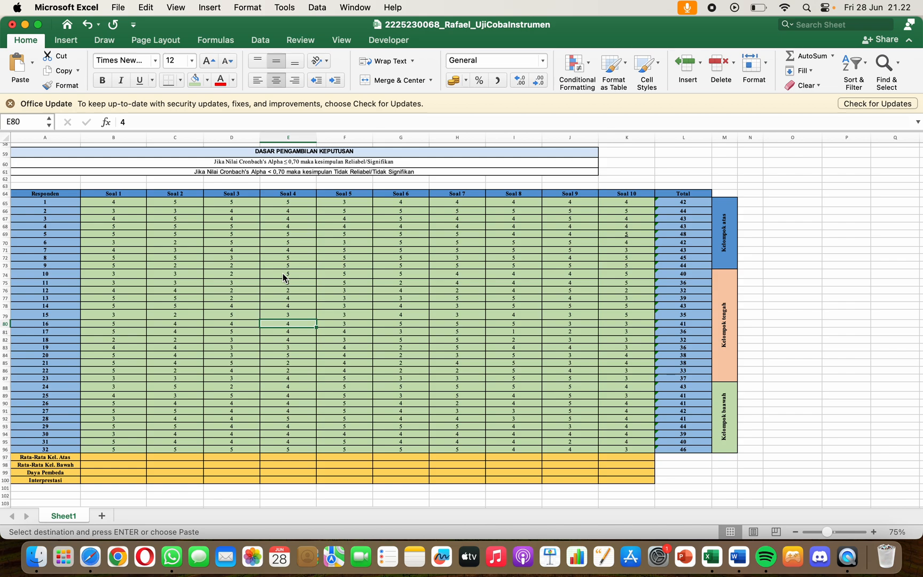
{"action": "left_click", "coordinate": [682, 193]}
{"action": "key", "text": "super+b"}
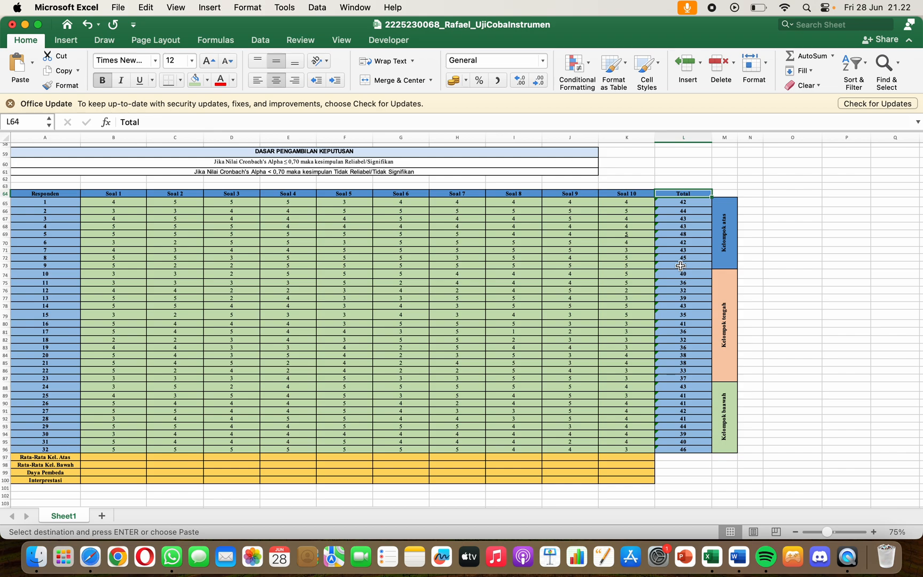
{"action": "left_click", "coordinate": [854, 63]}
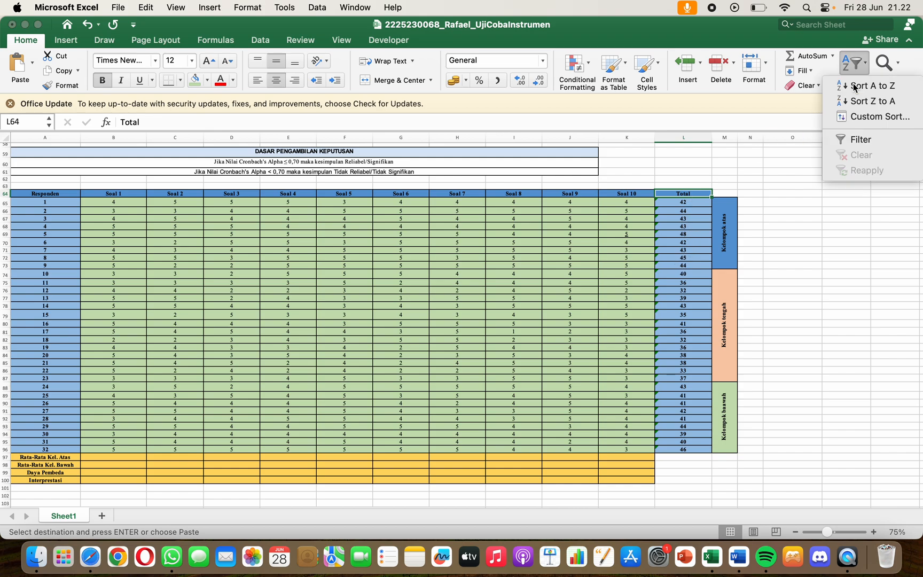
{"action": "left_click", "coordinate": [854, 116]}
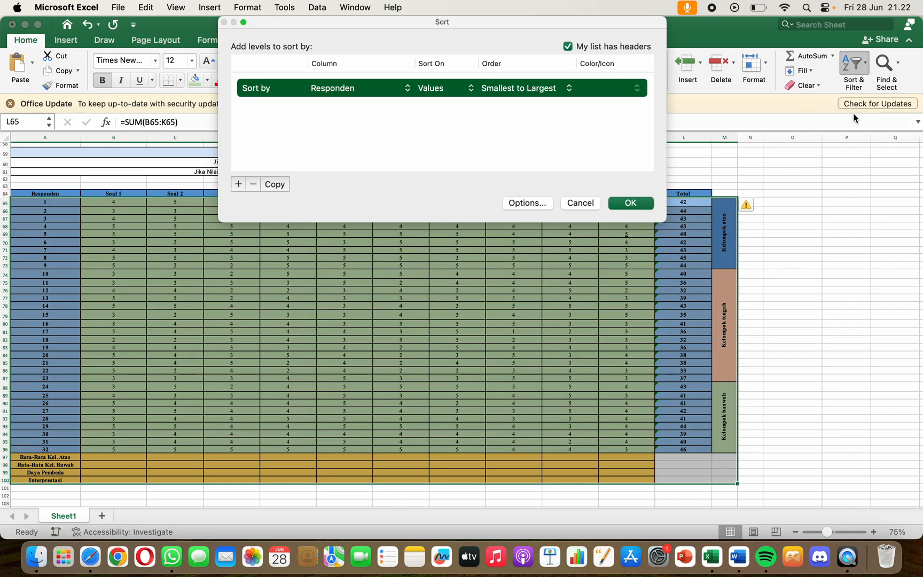
{"action": "left_click", "coordinate": [406, 89]}
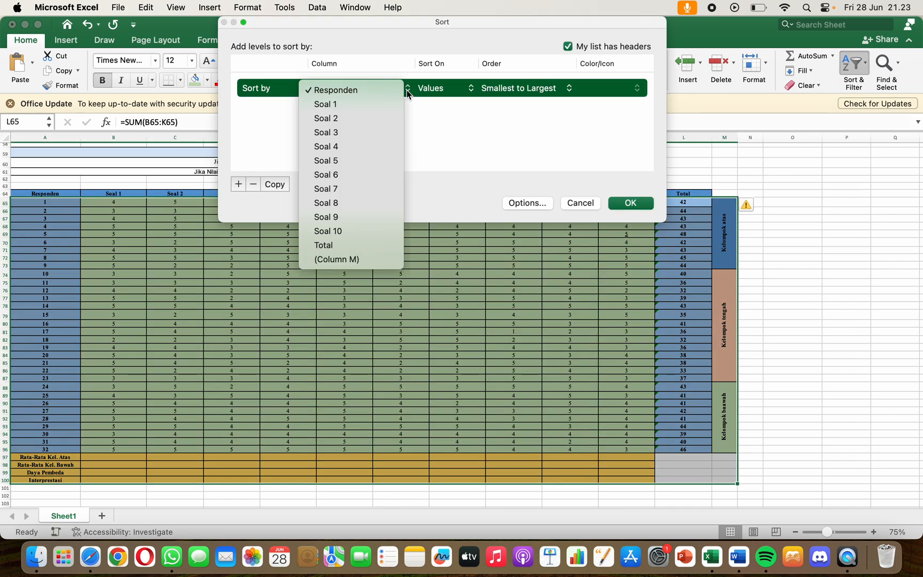
{"action": "left_click", "coordinate": [350, 247]}
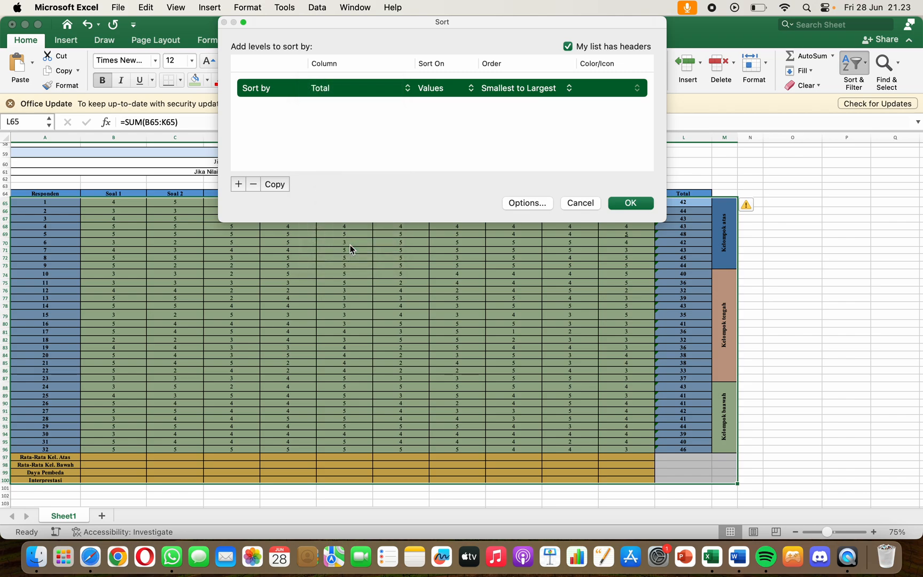
{"action": "left_click", "coordinate": [570, 89]}
{"action": "left_click", "coordinate": [542, 109]}
{"action": "left_click", "coordinate": [625, 205]}
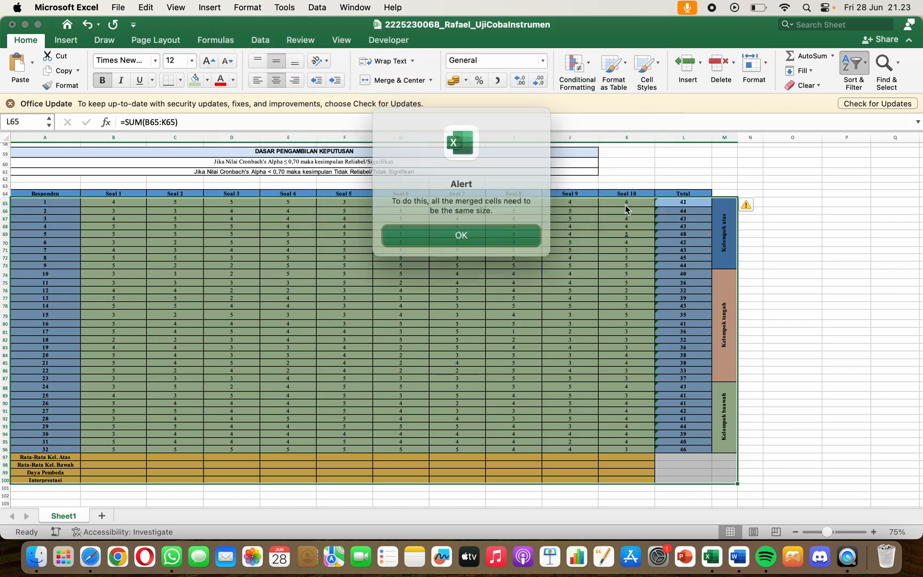
{"action": "left_click", "coordinate": [475, 233]}
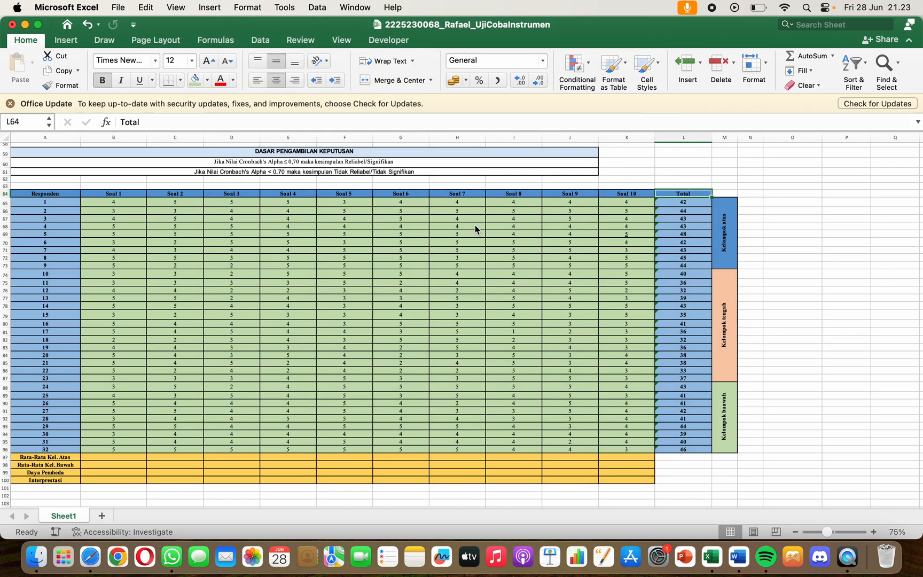
Step: Sort only the respondent scores in A64:L96 by Total, from largest to smallest
{"action": "left_click_drag", "start_coordinate": [46, 194], "coordinate": [700, 452]}
{"action": "left_click", "coordinate": [853, 63]}
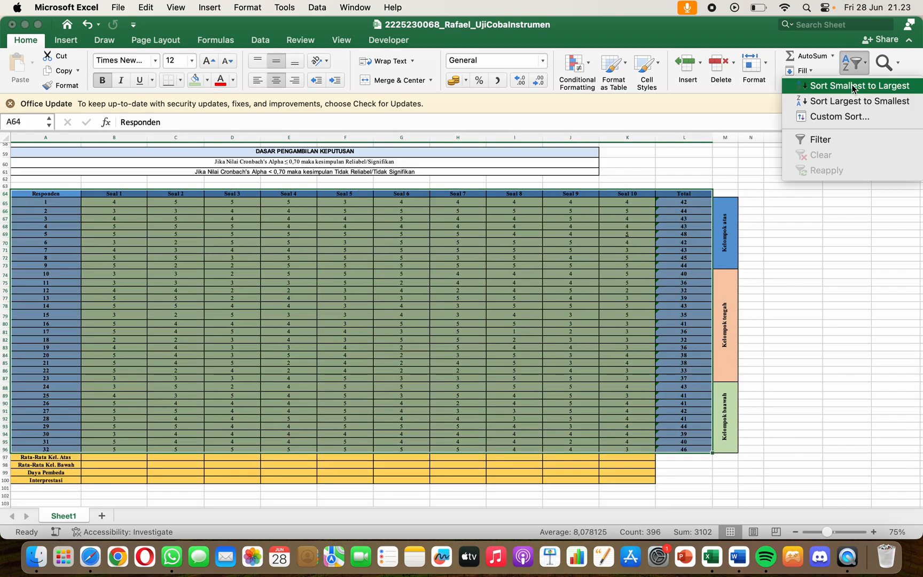
{"action": "left_click", "coordinate": [846, 115]}
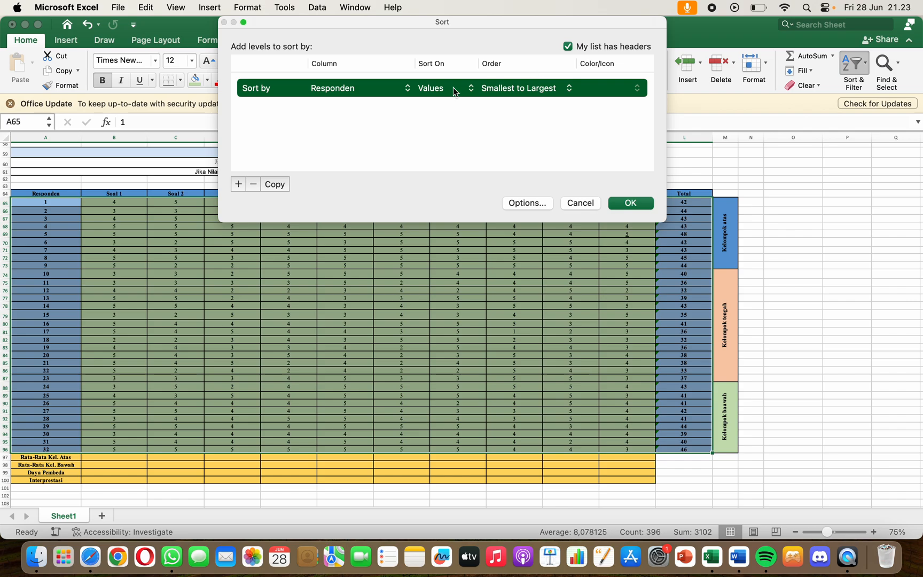
{"action": "left_click", "coordinate": [407, 89]}
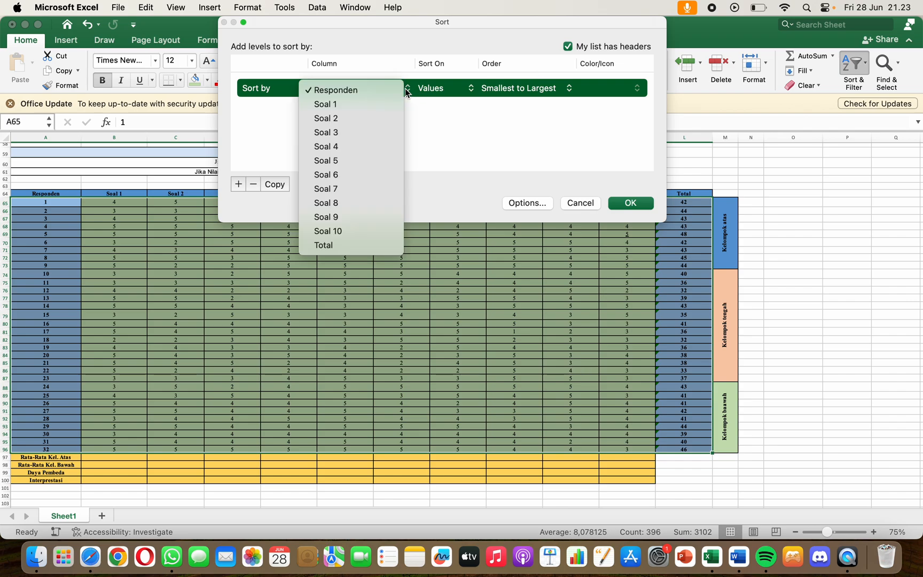
{"action": "left_click", "coordinate": [377, 249]}
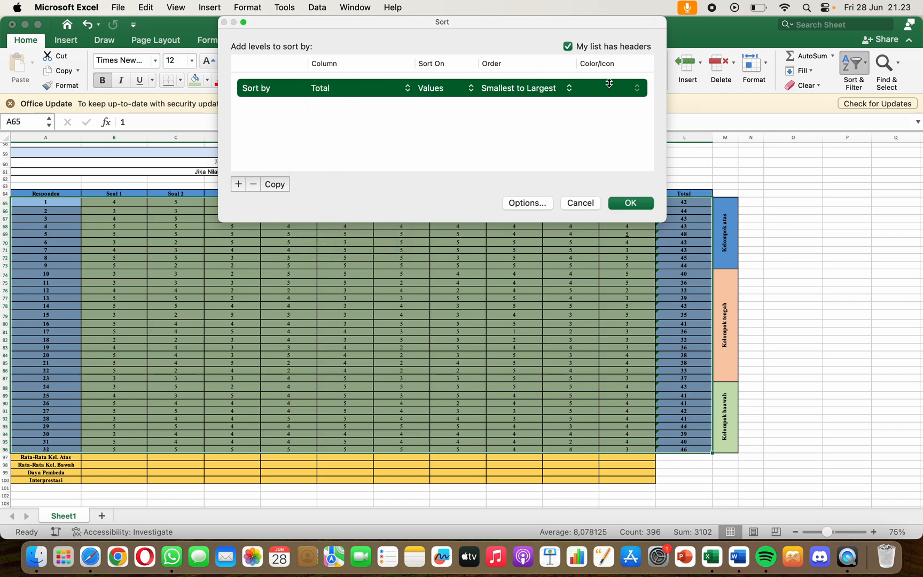
{"action": "left_click", "coordinate": [571, 88]}
{"action": "left_click", "coordinate": [552, 115]}
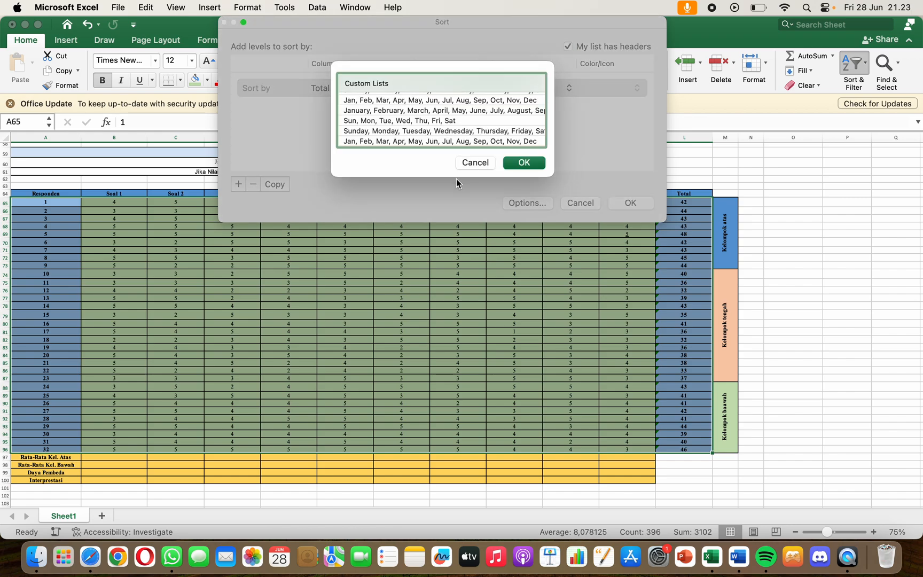
{"action": "left_click", "coordinate": [475, 163]}
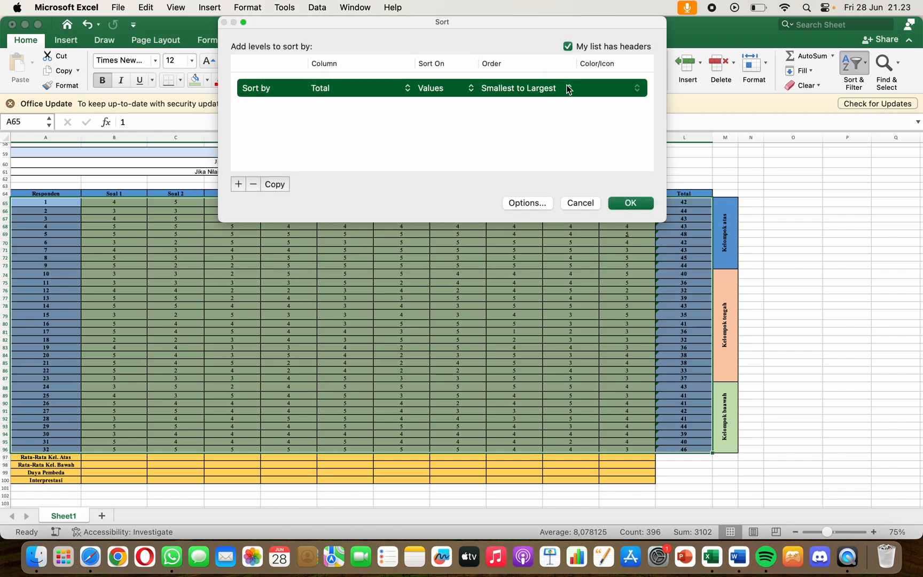
{"action": "left_click", "coordinate": [567, 89]}
{"action": "left_click", "coordinate": [553, 104]}
{"action": "left_click", "coordinate": [630, 203]}
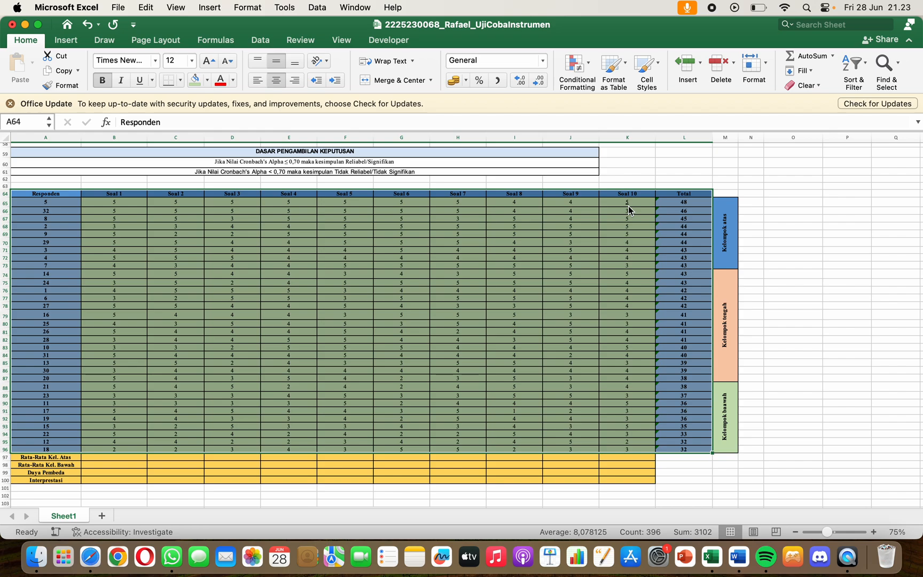
{"action": "left_click", "coordinate": [578, 243]}
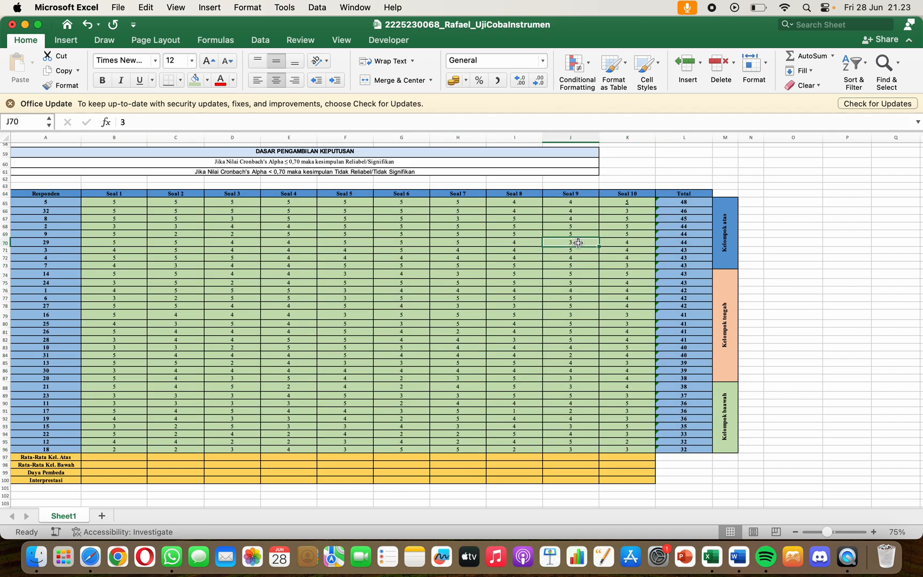
Step: Look over the sorted scores, their upper, middle and lower groups, and the empty summary rows below the table
{"action": "scroll", "coordinate": [579, 244], "scroll_direction": "up", "scroll_amount": 5}
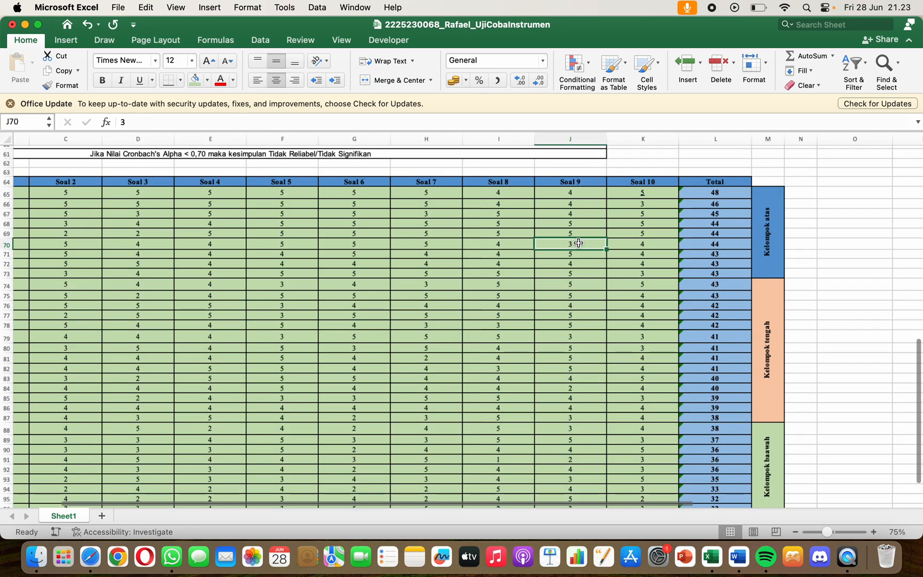
{"action": "scroll", "coordinate": [579, 244], "scroll_direction": "right", "scroll_amount": 4}
{"action": "scroll", "coordinate": [578, 243], "scroll_direction": "down", "scroll_amount": 2}
{"action": "scroll", "coordinate": [579, 243], "scroll_direction": "left", "scroll_amount": 3}
{"action": "scroll", "coordinate": [578, 243], "scroll_direction": "down", "scroll_amount": 1}
{"action": "scroll", "coordinate": [579, 243], "scroll_direction": "left", "scroll_amount": 2}
{"action": "scroll", "coordinate": [579, 243], "scroll_direction": "up", "scroll_amount": 3}
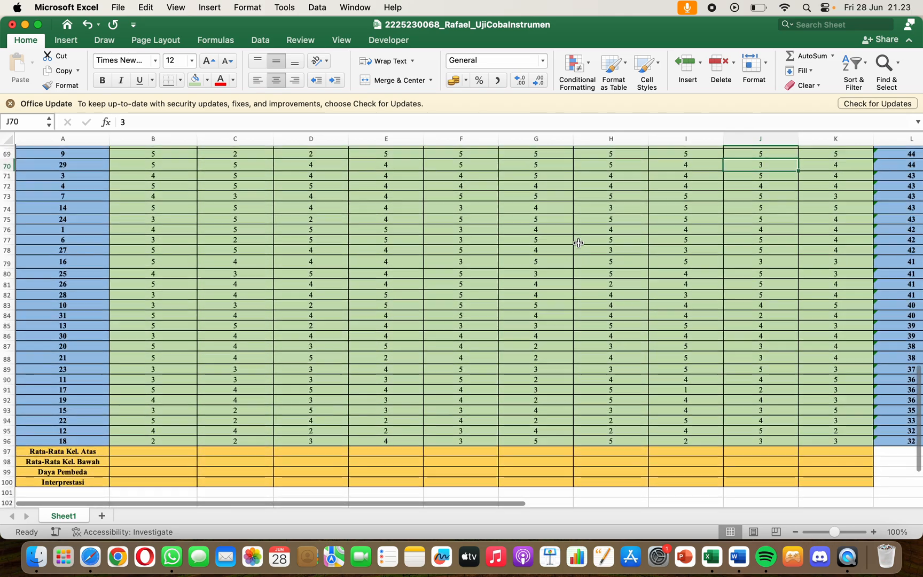
{"action": "scroll", "coordinate": [578, 243], "scroll_direction": "down", "scroll_amount": 1}
{"action": "scroll", "coordinate": [579, 243], "scroll_direction": "right", "scroll_amount": 1}
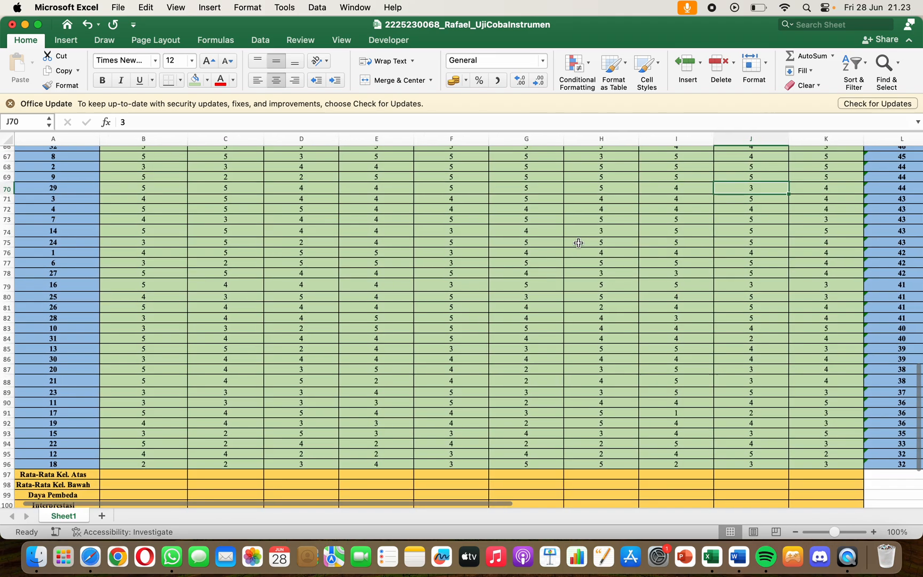
Step: Enter =AVERAGE(B65:B72) in B97 as the upper-group mean for Soal 1, undoing any accidental cell move
{"action": "left_click", "coordinate": [158, 480]}
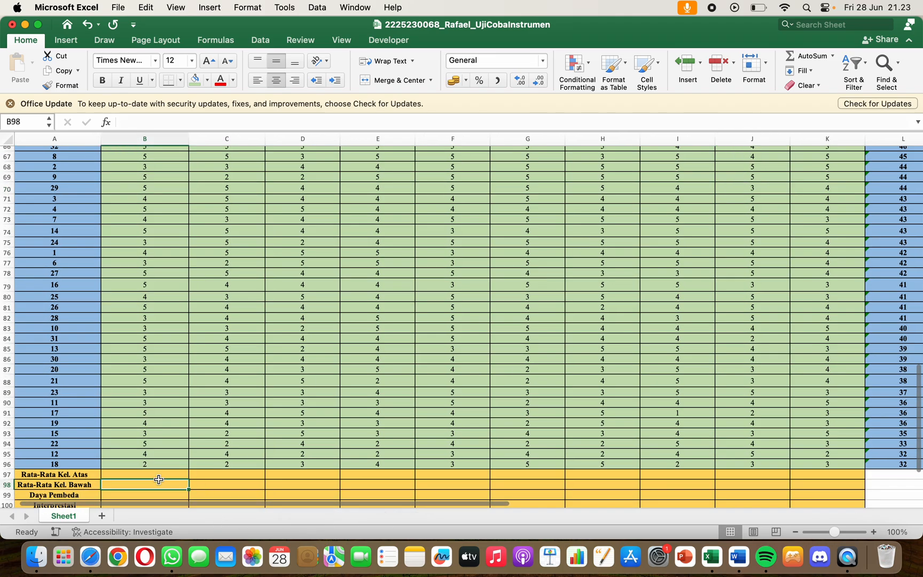
{"action": "left_click_drag", "start_coordinate": [159, 480], "coordinate": [159, 478]}
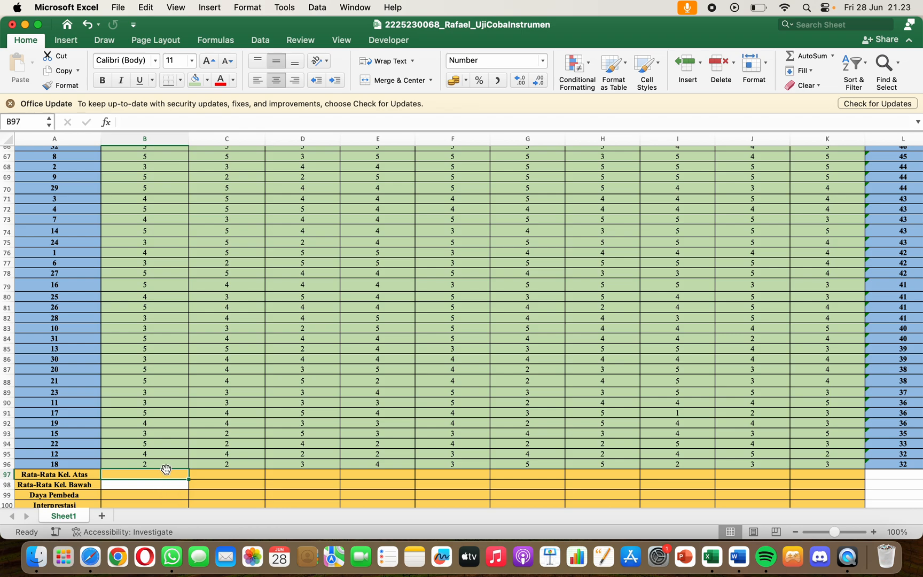
{"action": "key", "text": "super+z"}
{"action": "type", "text": "=AV"}
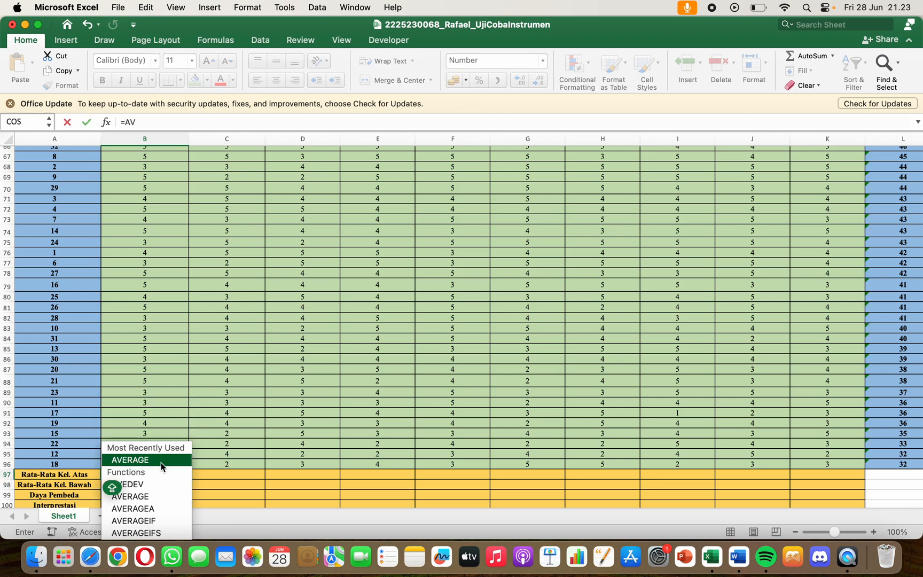
{"action": "double_click", "coordinate": [161, 462]}
{"action": "scroll", "coordinate": [181, 346], "scroll_direction": "up", "scroll_amount": 3}
{"action": "scroll", "coordinate": [182, 346], "scroll_direction": "right", "scroll_amount": 2}
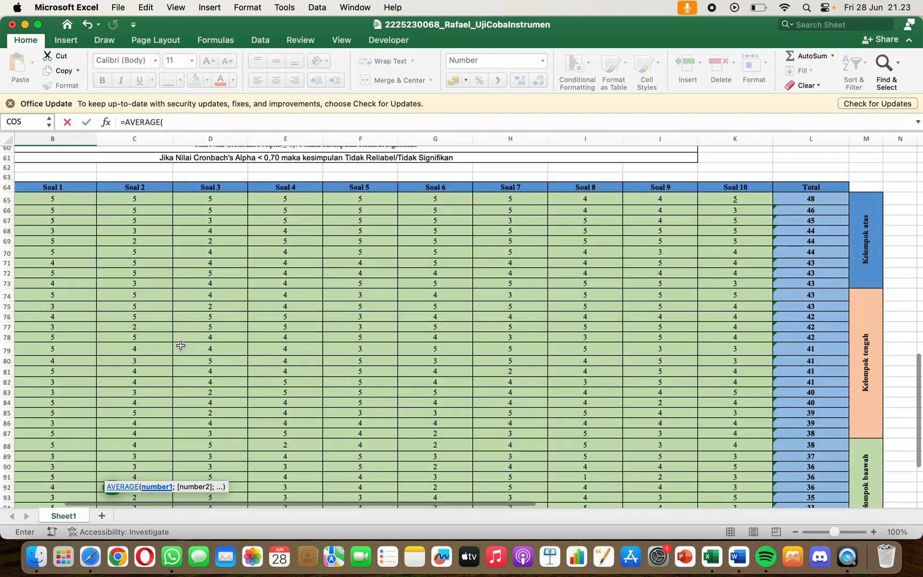
{"action": "scroll", "coordinate": [181, 346], "scroll_direction": "left", "scroll_amount": 2}
{"action": "scroll", "coordinate": [181, 346], "scroll_direction": "down", "scroll_amount": 1}
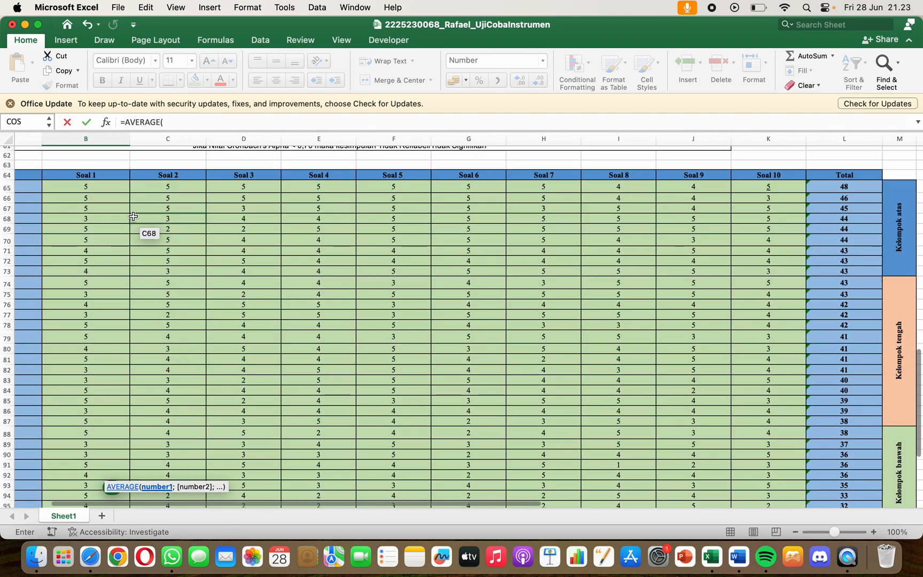
{"action": "left_click_drag", "start_coordinate": [86, 185], "coordinate": [91, 247]}
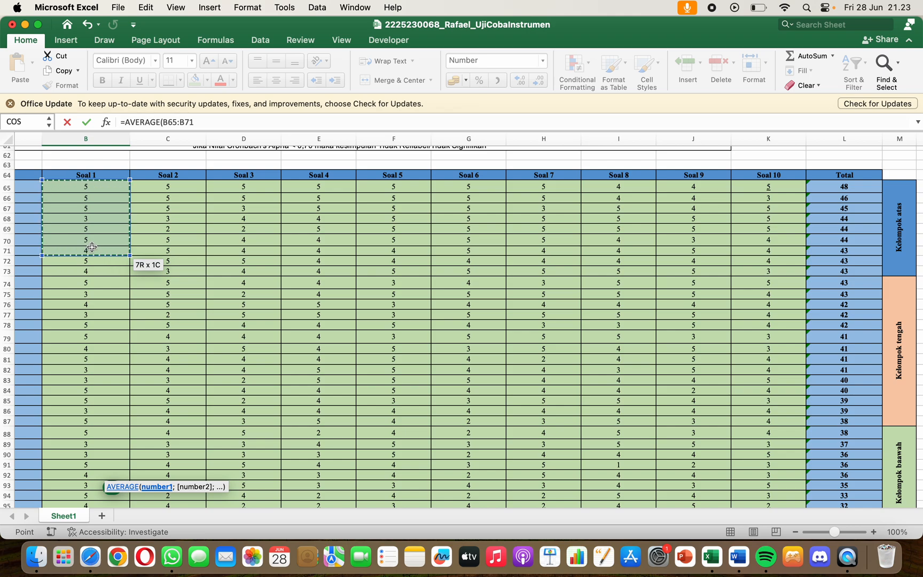
{"action": "left_click_drag", "start_coordinate": [92, 247], "coordinate": [90, 257]}
{"action": "key", "text": "Return"}
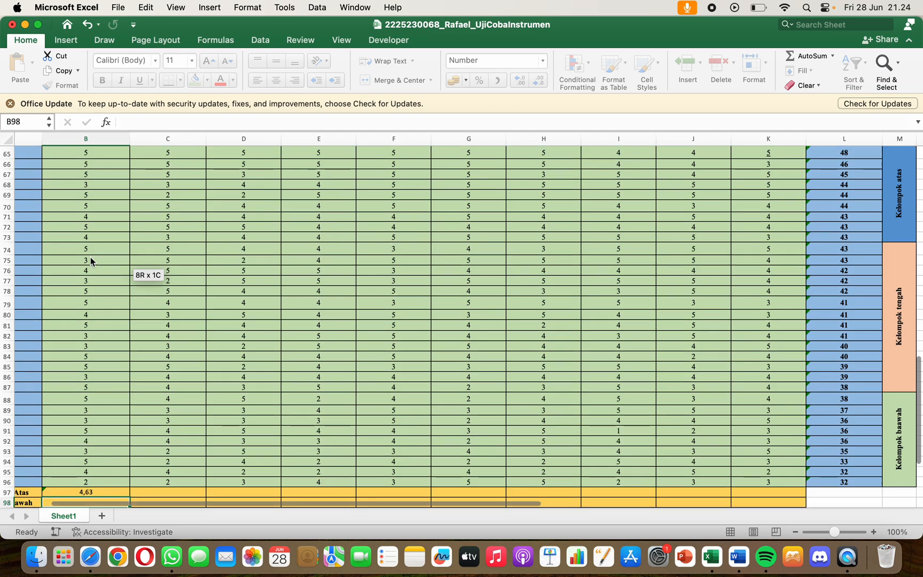
Step: Enter =AVERAGE(B88:B96) in B98 as the lower-group mean for Soal 1
{"action": "scroll", "coordinate": [90, 257], "scroll_direction": "down", "scroll_amount": 3}
{"action": "scroll", "coordinate": [91, 257], "scroll_direction": "left", "scroll_amount": 1}
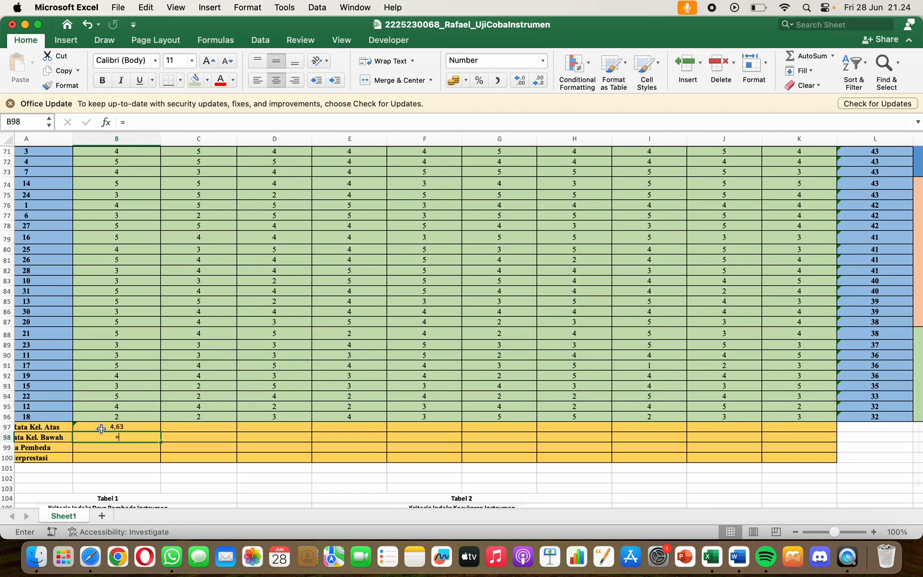
{"action": "type", "text": "=A"}
{"action": "key", "text": "Caps_Lock"}
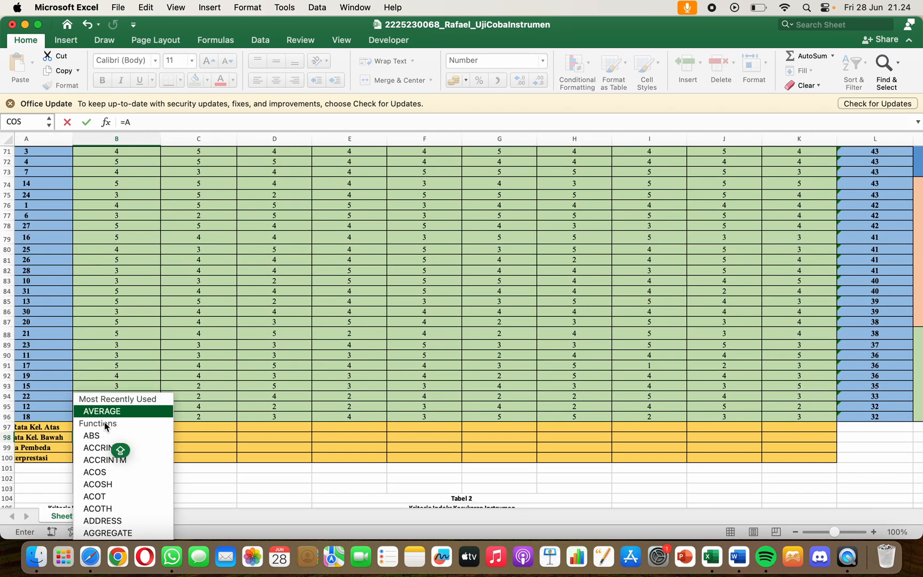
{"action": "double_click", "coordinate": [109, 411]}
{"action": "scroll", "coordinate": [163, 361], "scroll_direction": "right", "scroll_amount": 3}
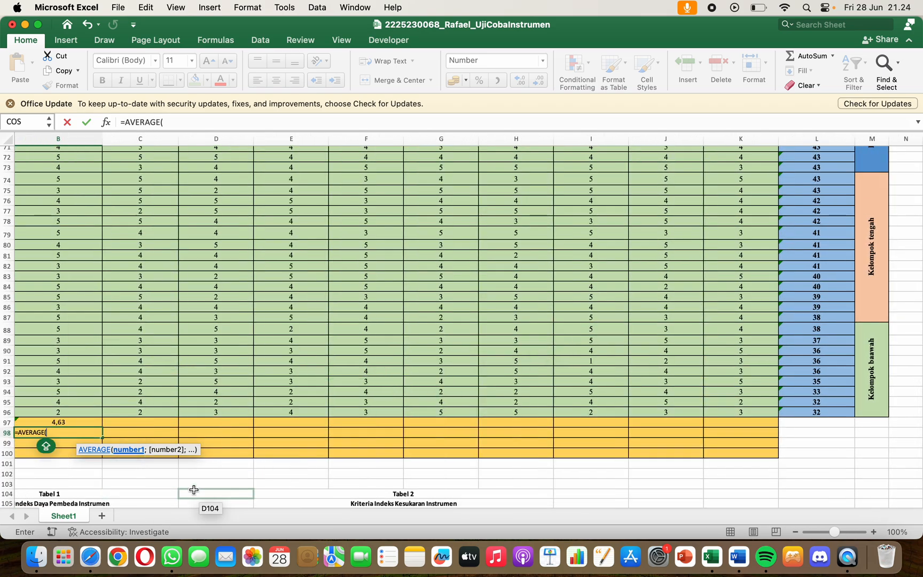
{"action": "left_click", "coordinate": [63, 340]}
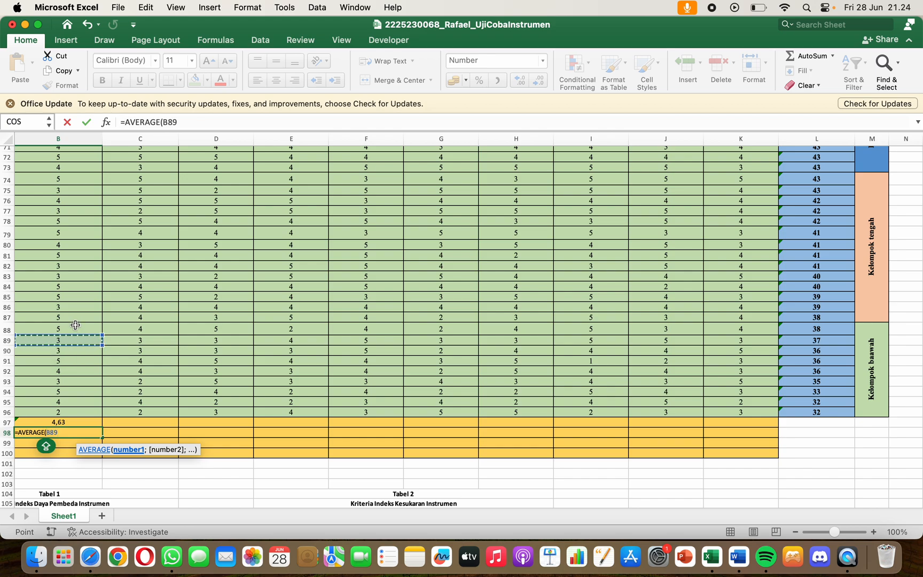
{"action": "left_click_drag", "start_coordinate": [75, 325], "coordinate": [69, 408]}
{"action": "key", "text": "Return"}
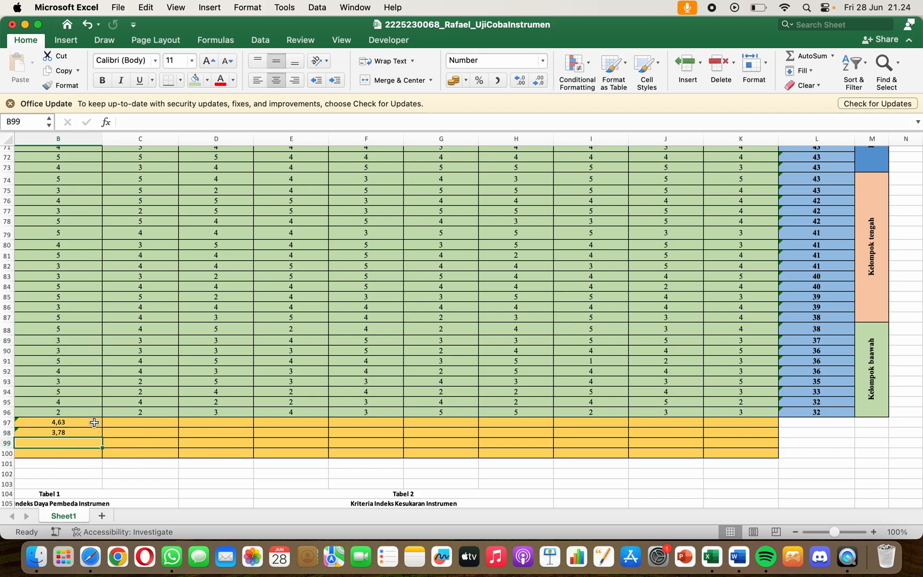
Step: Fill the upper-group average formula from B97 across the Rata-Rata Kel. Atas row to K97
{"action": "left_click", "coordinate": [97, 423]}
{"action": "left_click_drag", "start_coordinate": [101, 427], "coordinate": [599, 425]}
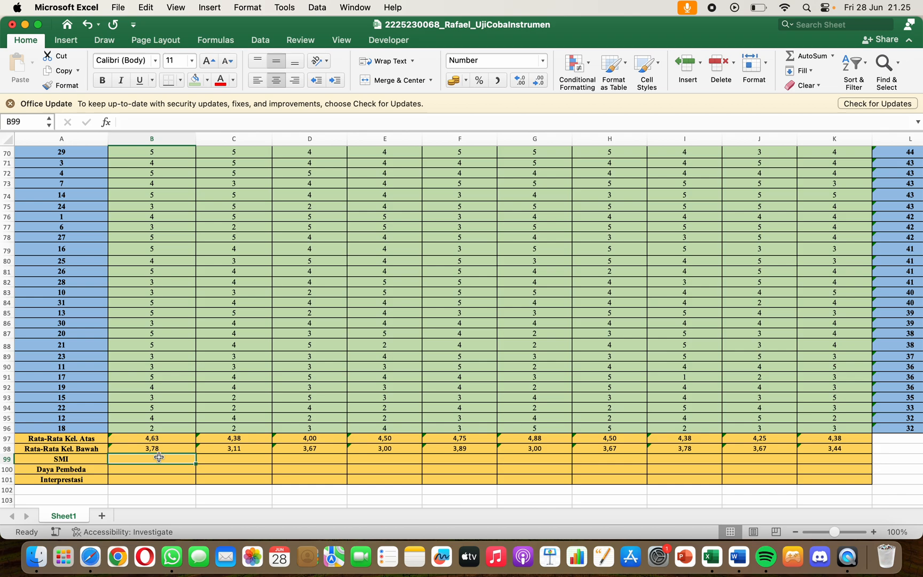
Step: Enter 5 as the SMI in B99 and fill it across the row to K99
{"action": "type", "text": "5"}
{"action": "key", "text": "Return"}
{"action": "left_click", "coordinate": [171, 460]}
{"action": "left_click_drag", "start_coordinate": [196, 464], "coordinate": [872, 462]}
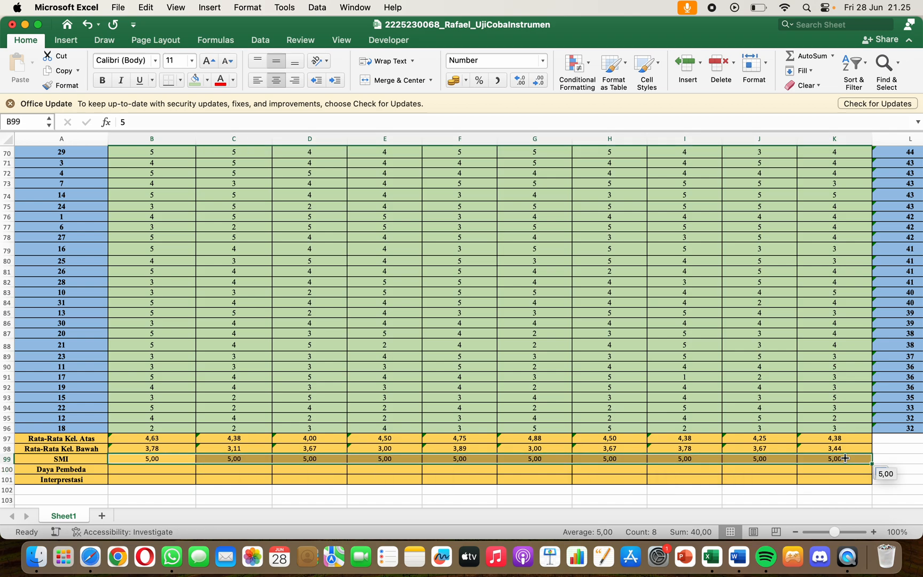
Step: Enter =(B97-B98)/B99 in B100 and fill it across the Daya Pembeda row to K100
{"action": "left_click", "coordinate": [159, 467]}
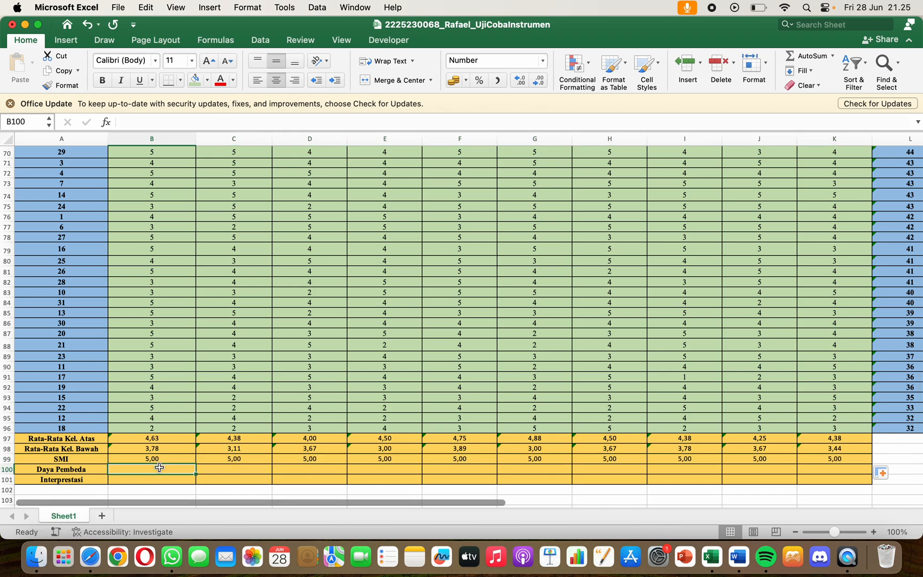
{"action": "type", "text": "="}
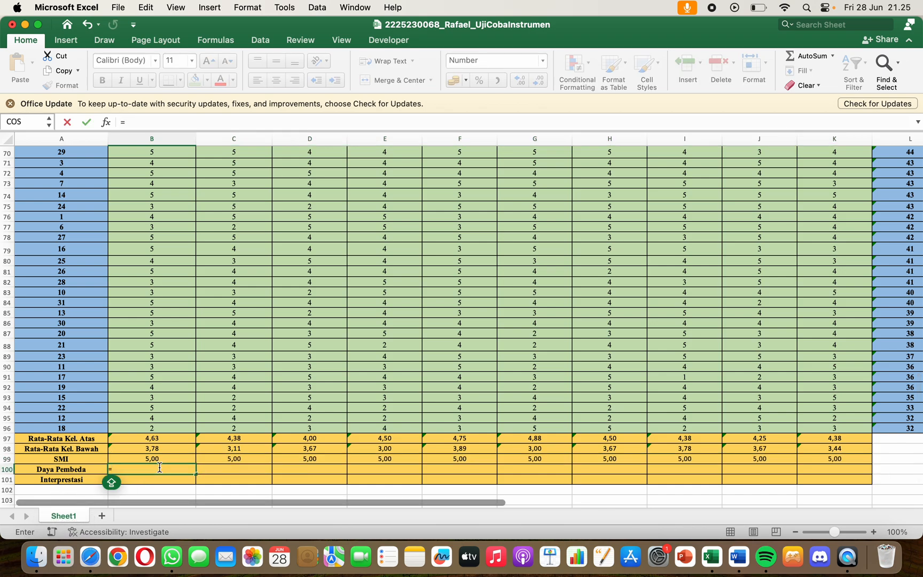
{"action": "type", "text": "("}
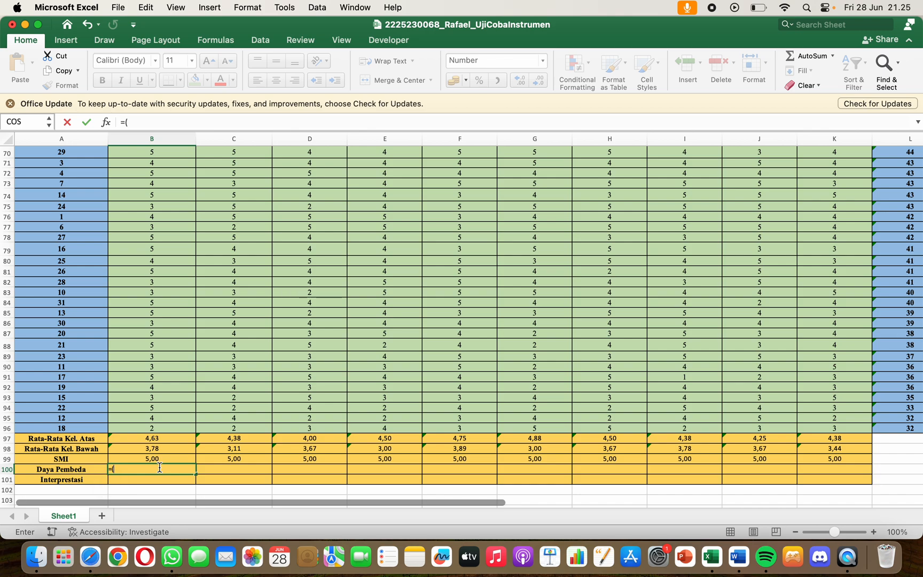
{"action": "left_click", "coordinate": [152, 439]}
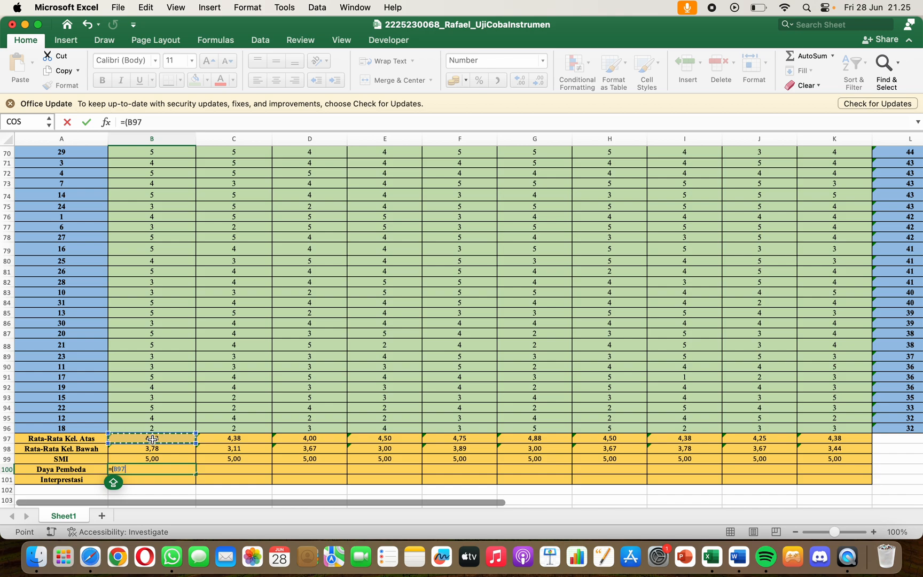
{"action": "type", "text": "-"}
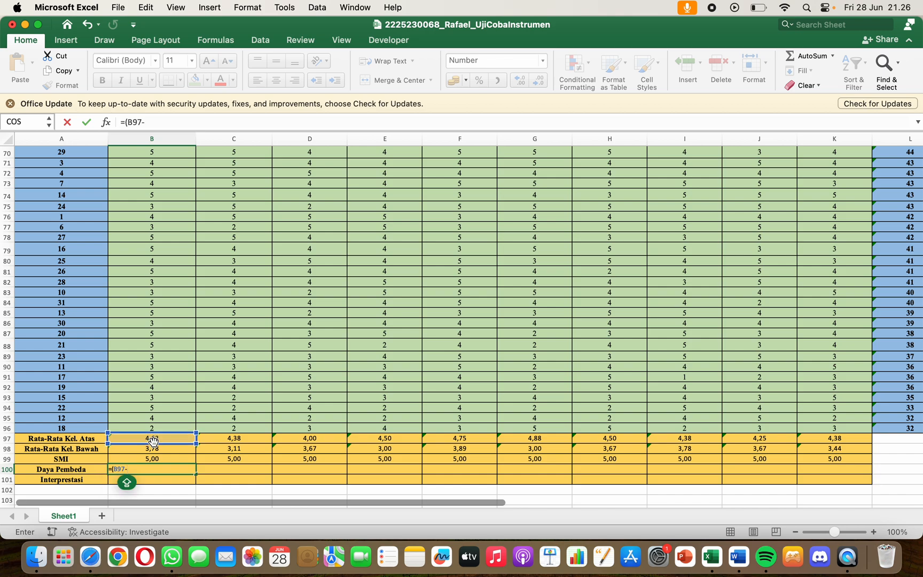
{"action": "left_click", "coordinate": [154, 449]}
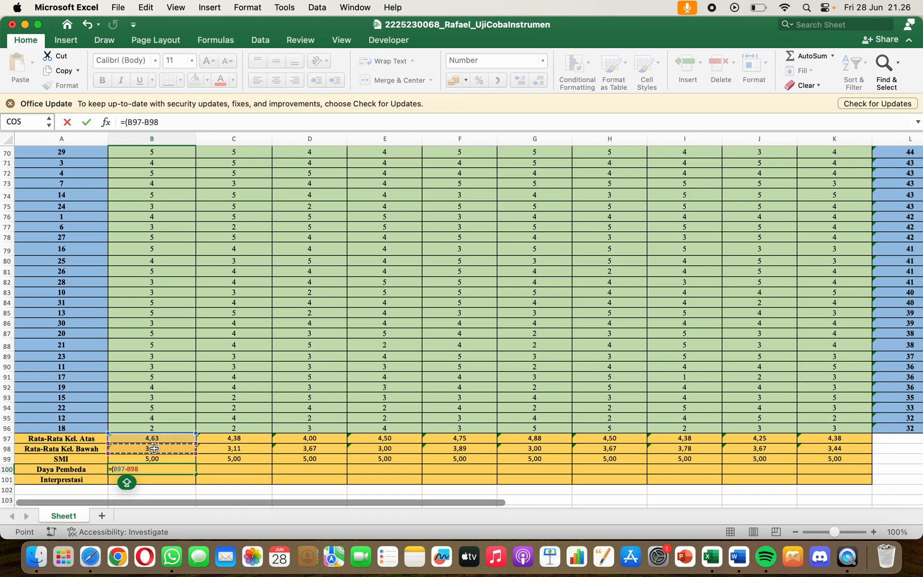
{"action": "type", "text": ")/"}
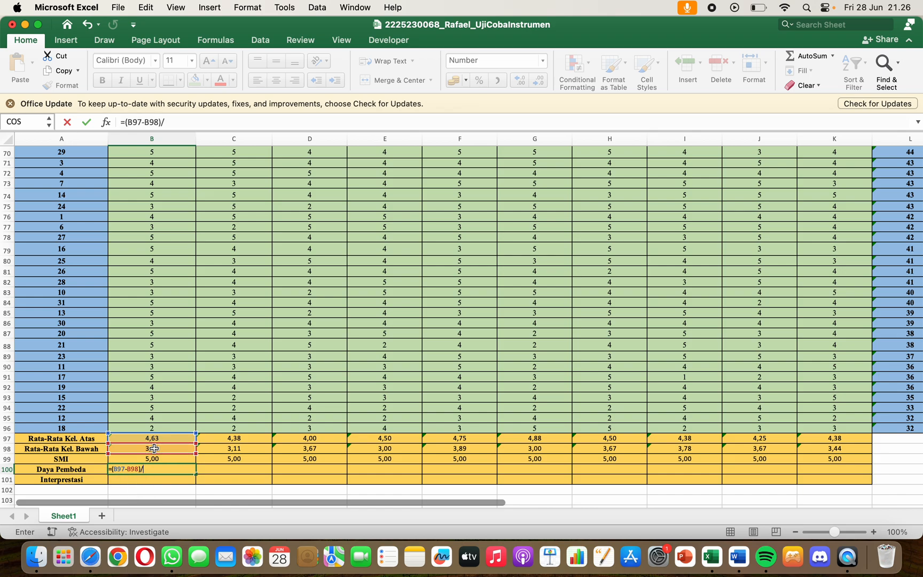
{"action": "left_click", "coordinate": [154, 459]}
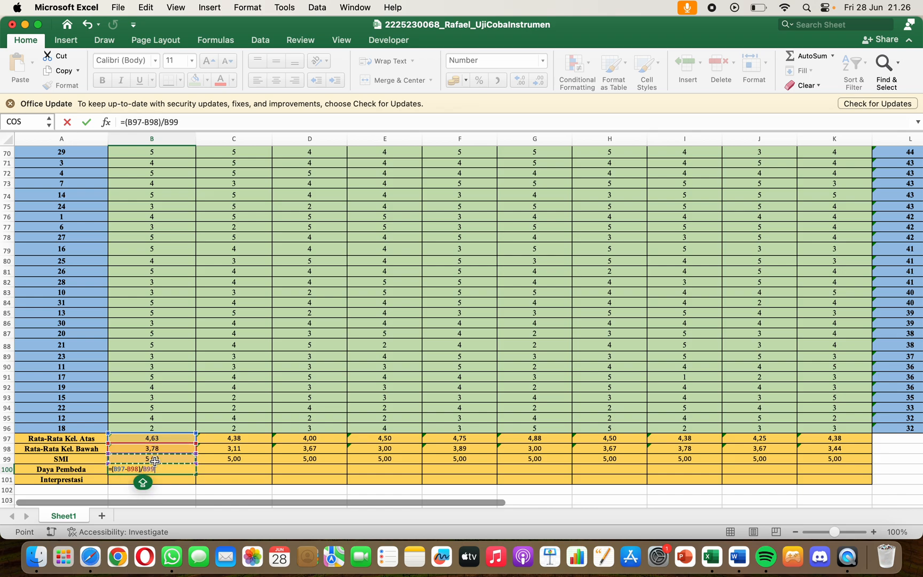
{"action": "key", "text": "Return"}
{"action": "left_click", "coordinate": [157, 468]}
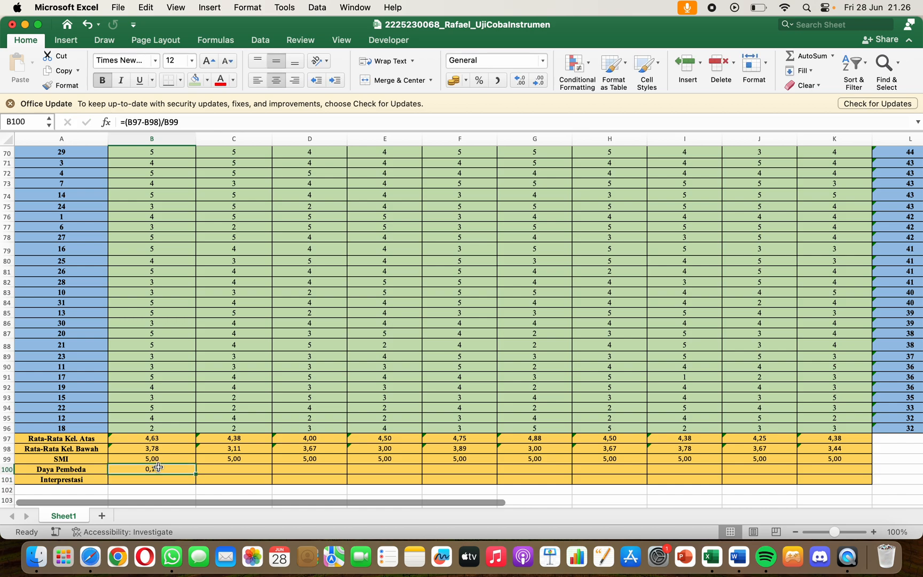
{"action": "left_click_drag", "start_coordinate": [196, 474], "coordinate": [893, 481]}
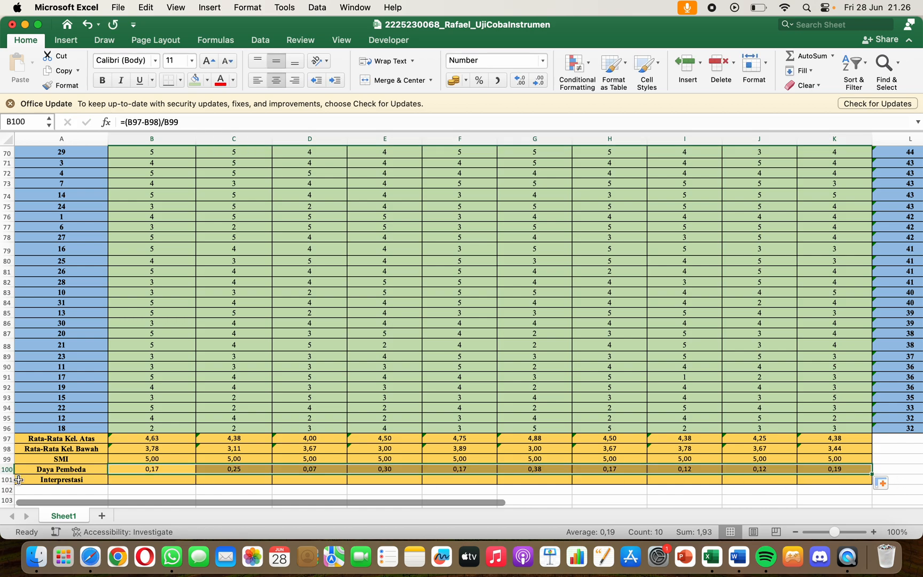
Step: Start an IF formula in B101 of the Interpretasi row with the test B100<0,00
{"action": "left_click", "coordinate": [140, 479]}
{"action": "type", "text": "=IF"}
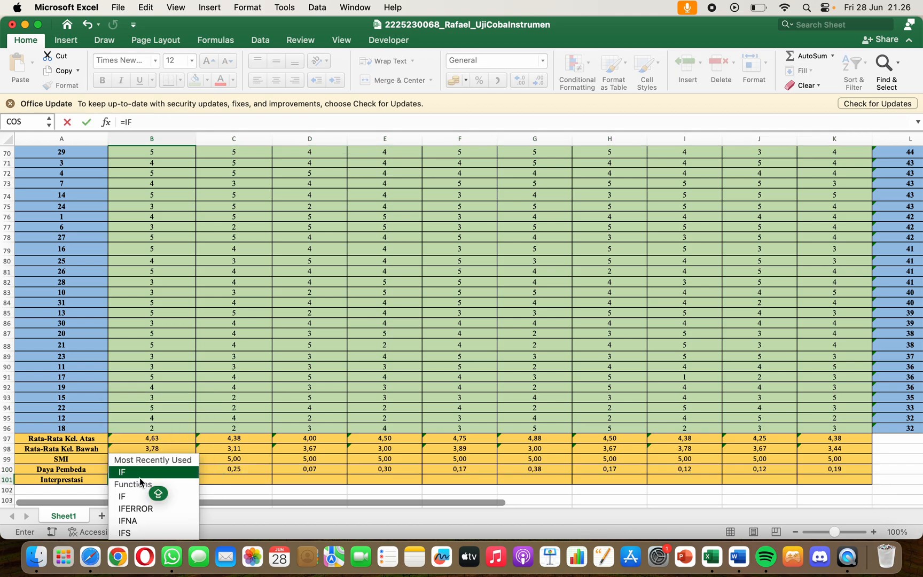
{"action": "key", "text": "Return"}
{"action": "double_click", "coordinate": [140, 479]}
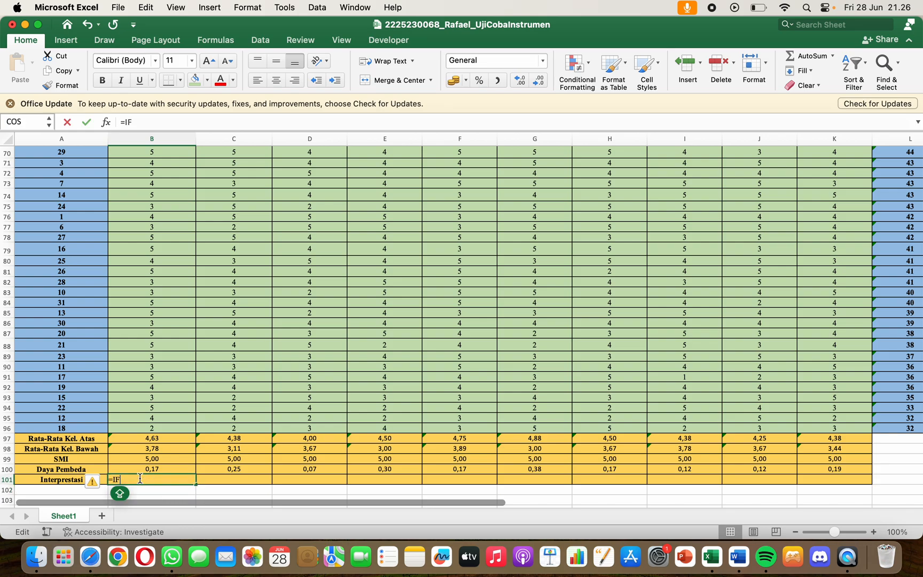
{"action": "type", "text": "("}
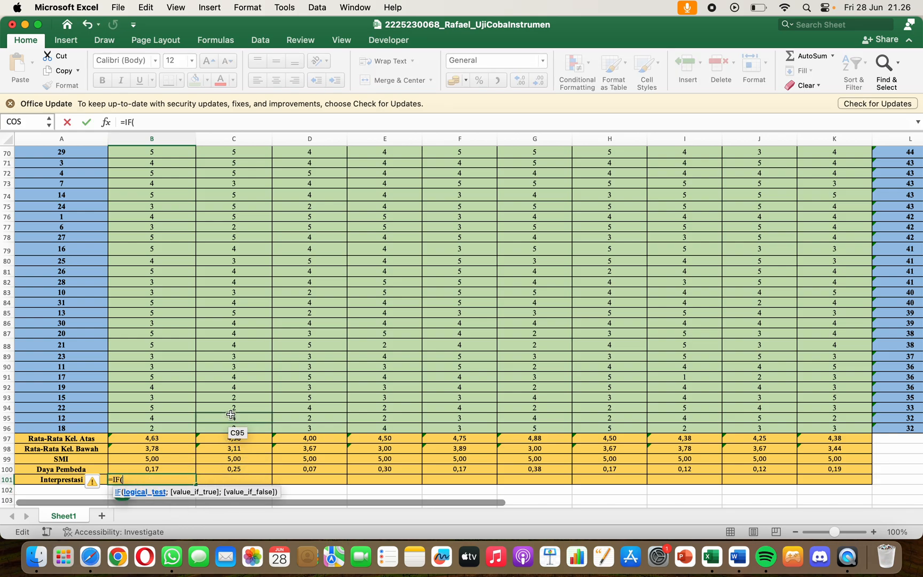
{"action": "scroll", "coordinate": [230, 414], "scroll_direction": "down", "scroll_amount": 5}
{"action": "scroll", "coordinate": [230, 415], "scroll_direction": "down", "scroll_amount": 3}
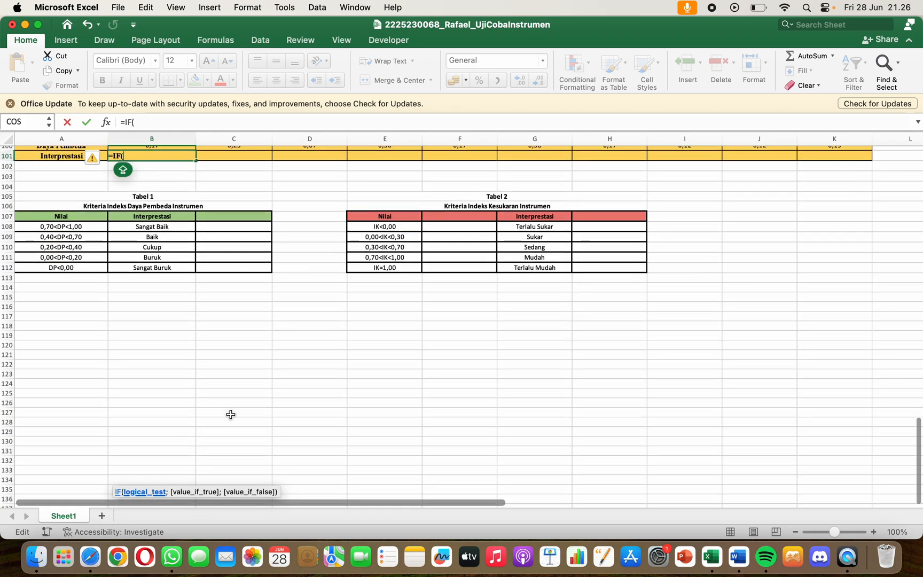
{"action": "scroll", "coordinate": [231, 414], "scroll_direction": "up", "scroll_amount": 3}
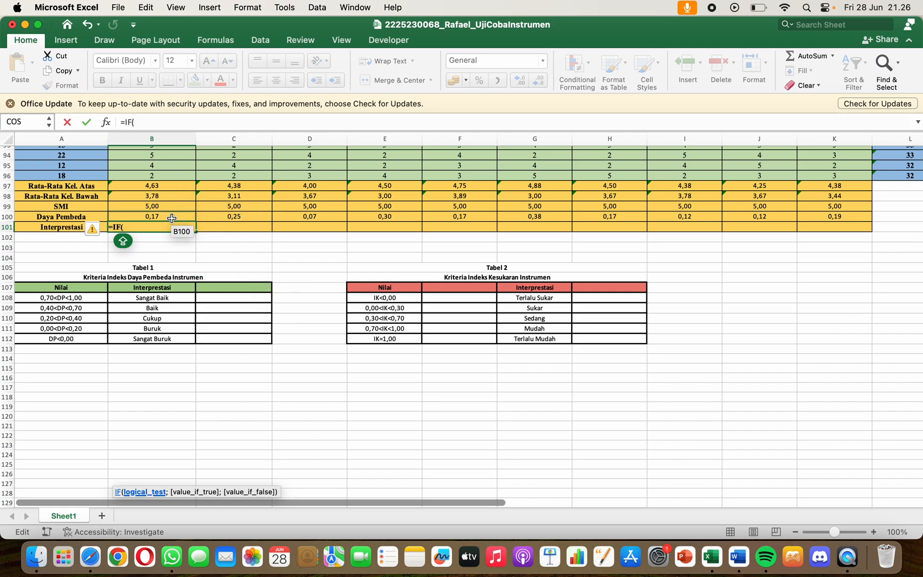
{"action": "left_click", "coordinate": [172, 218]}
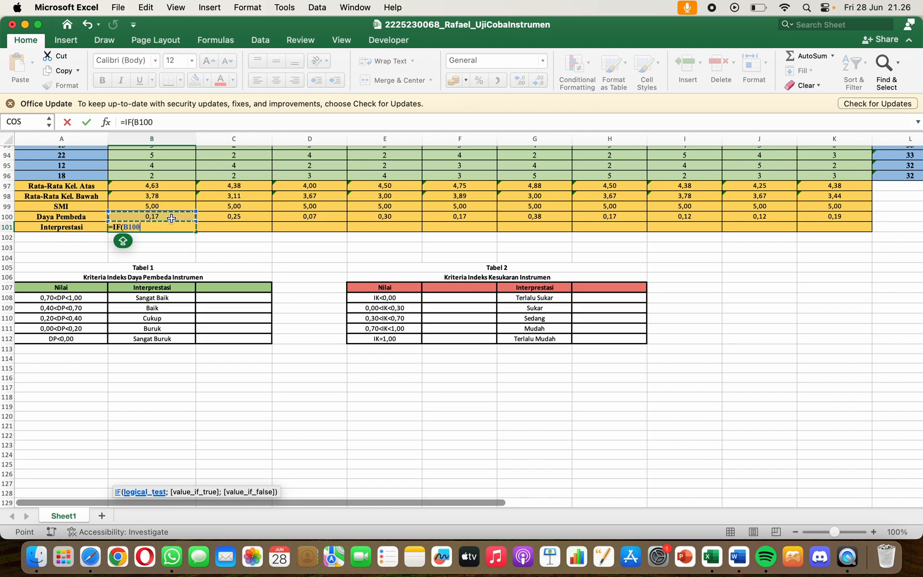
{"action": "type", "text": ","}
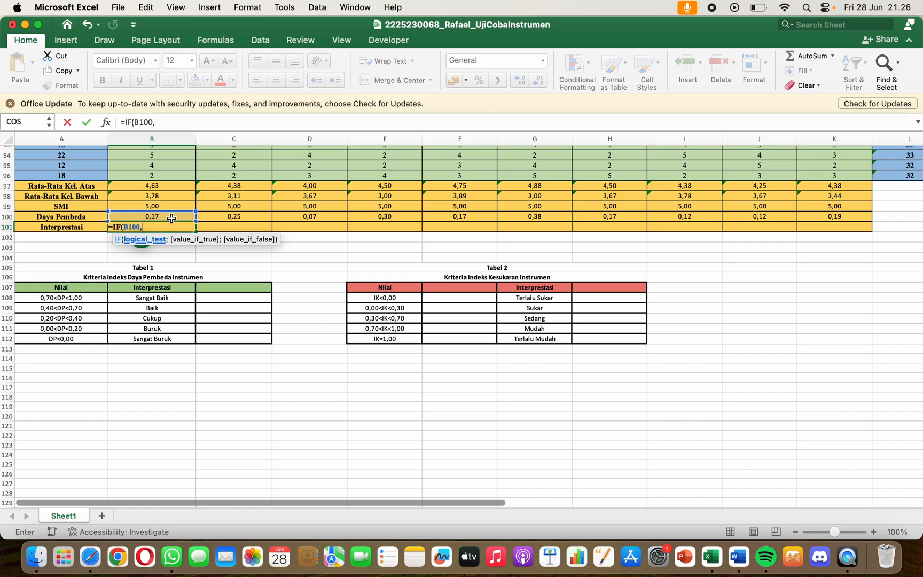
{"action": "key", "text": "BackSpace"}
{"action": "type", "text": "<0,00"}
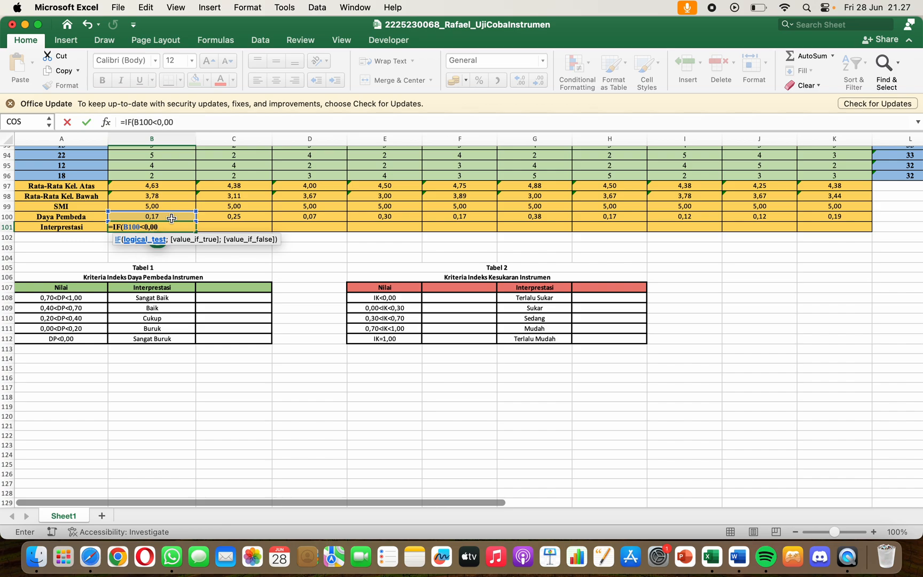
Step: Add "SANGAT BURUK" as the true result of the B101 formula and begin a nested IF as its false result
{"action": "type", "text": ";\""}
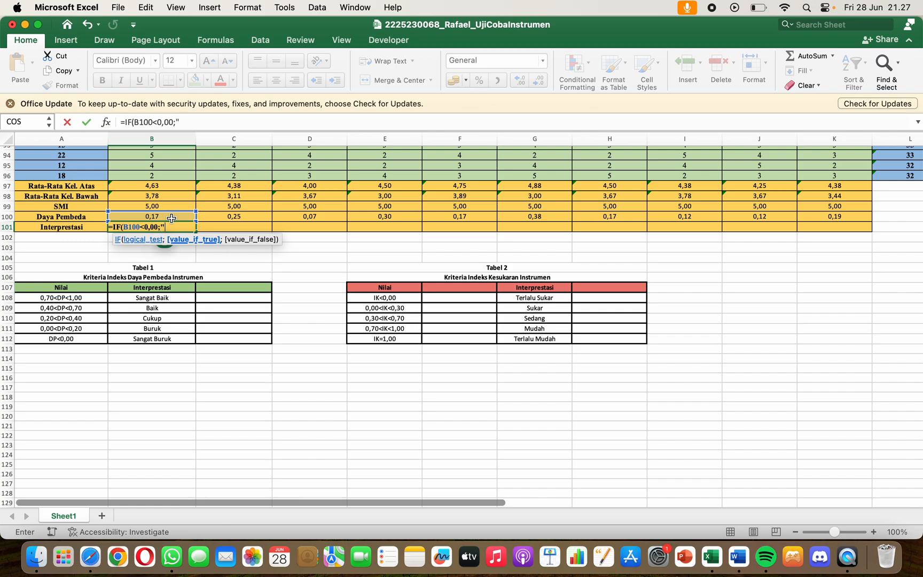
{"action": "type", "text": "SANGAT"}
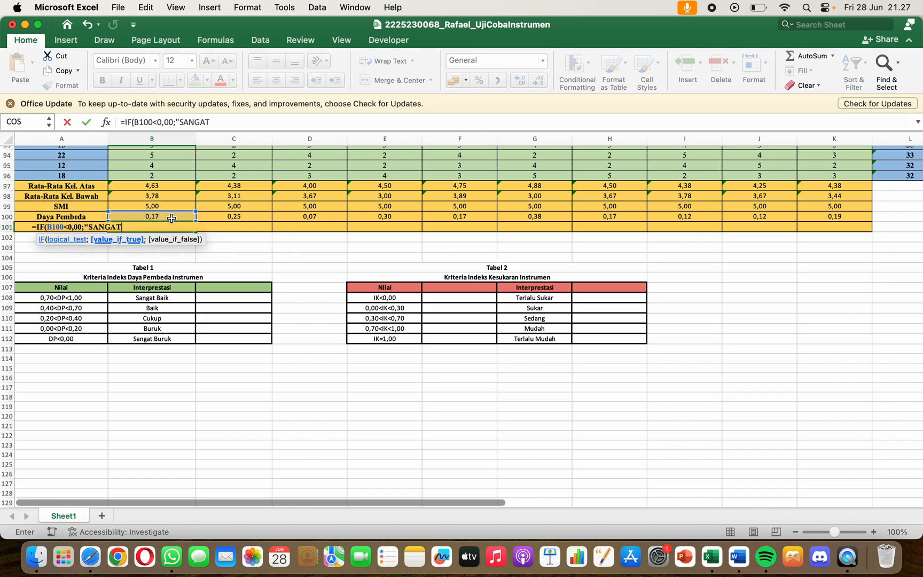
{"action": "type", "text": " BURUK\";"}
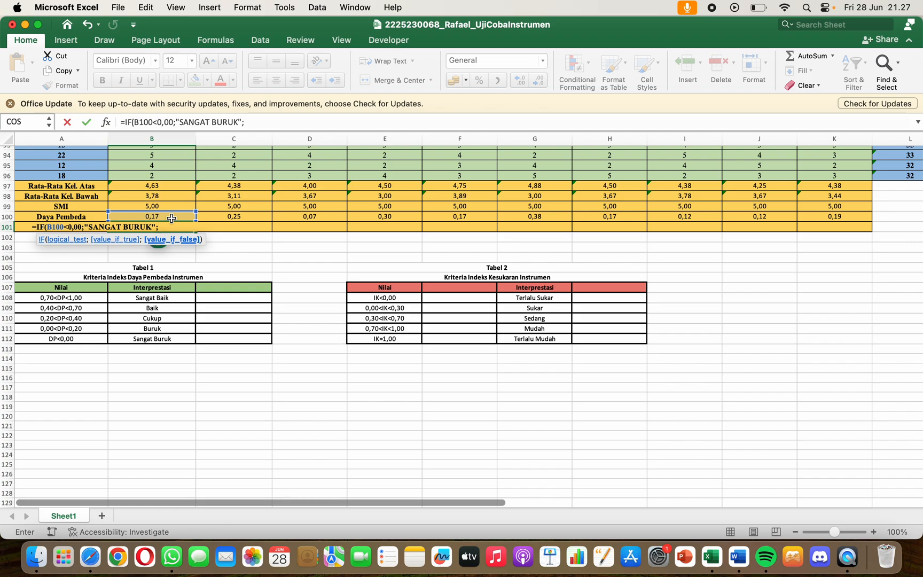
{"action": "scroll", "coordinate": [171, 218], "scroll_direction": "up", "scroll_amount": 15}
{"action": "scroll", "coordinate": [222, 208], "scroll_direction": "up", "scroll_amount": 3}
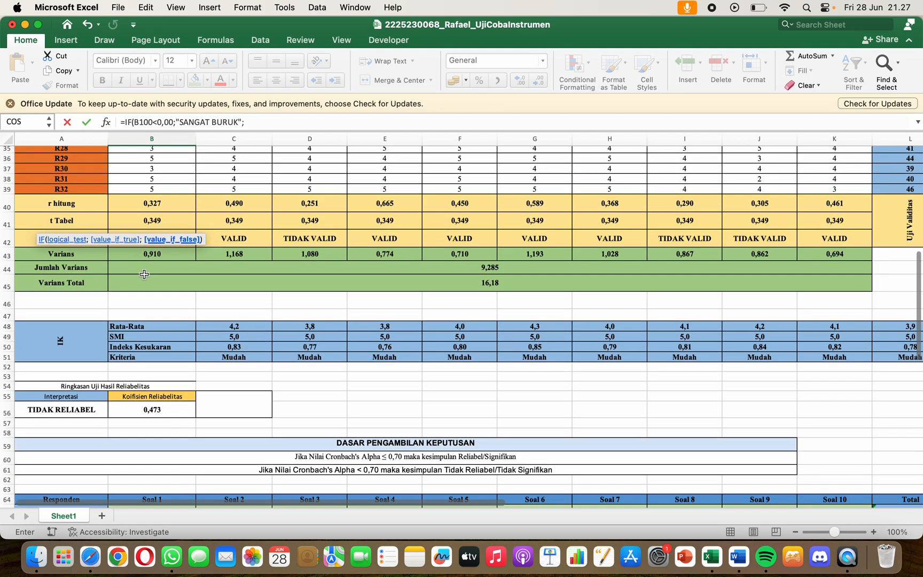
{"action": "scroll", "coordinate": [225, 360], "scroll_direction": "down", "scroll_amount": 15}
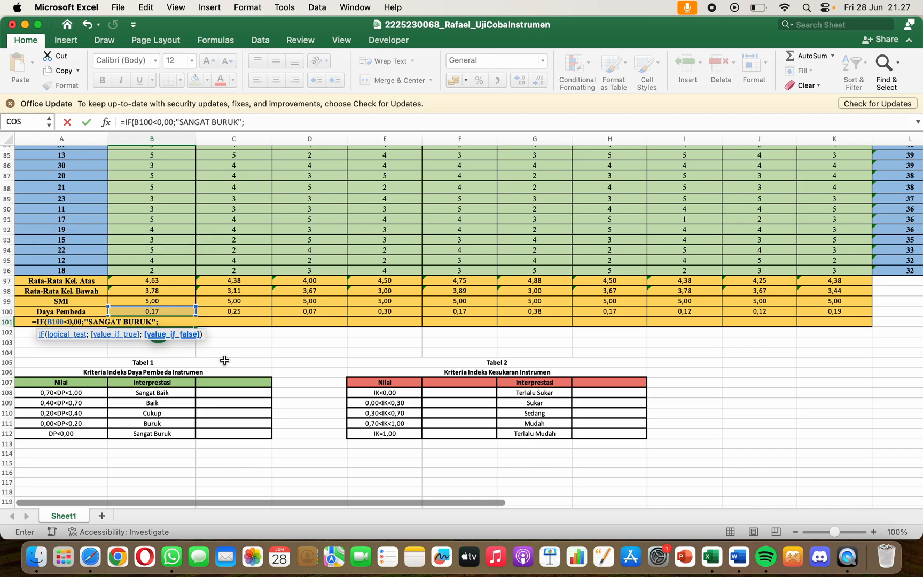
{"action": "type", "text": "IF"}
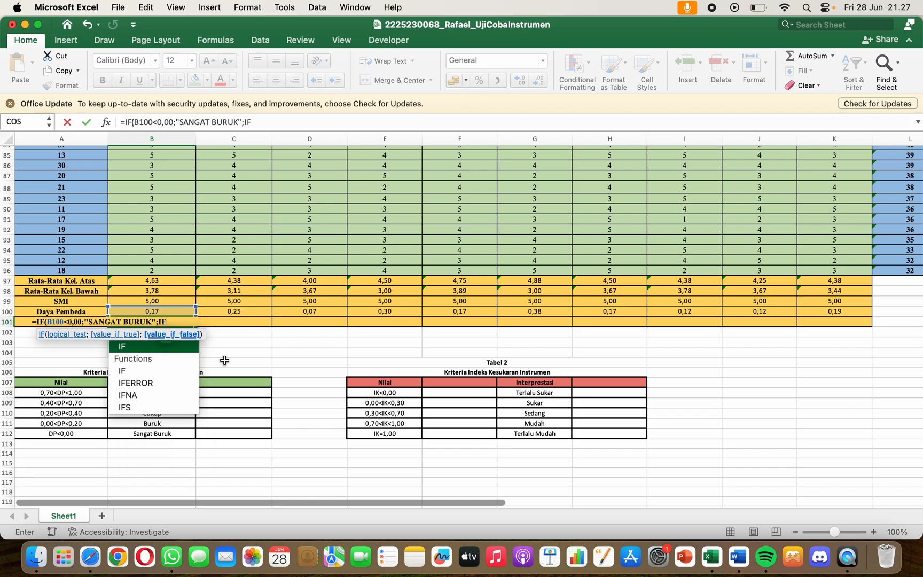
{"action": "key", "text": "Return"}
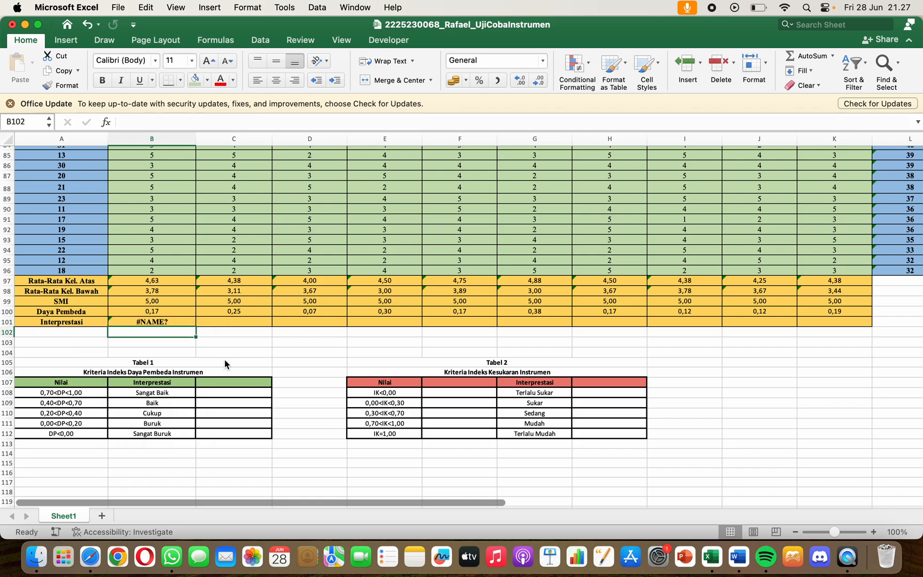
Step: Examine the nested IF formula in C51 of the Kriteria row as a model for the interpretation formula
{"action": "double_click", "coordinate": [169, 321]}
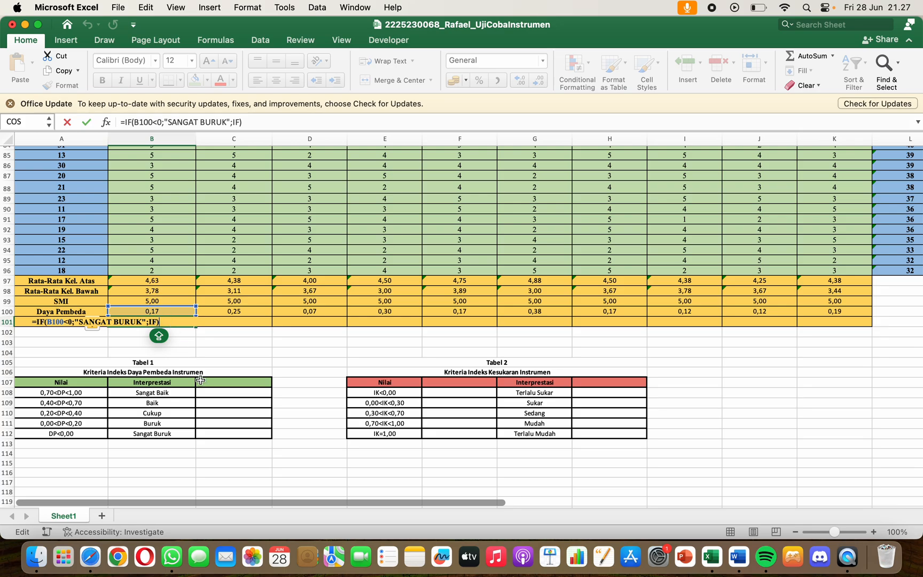
{"action": "left_click", "coordinate": [221, 346]}
{"action": "scroll", "coordinate": [221, 345], "scroll_direction": "up", "scroll_amount": 15}
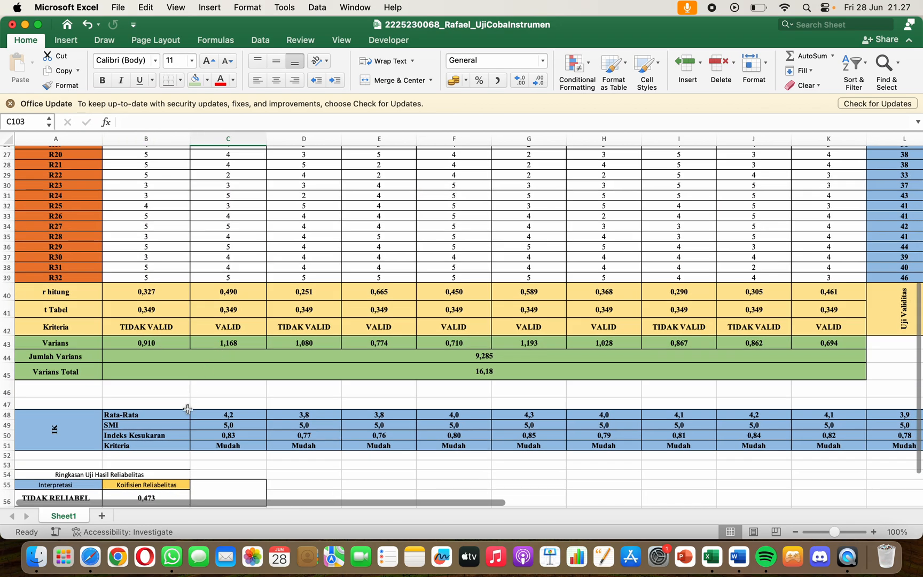
{"action": "double_click", "coordinate": [250, 447]}
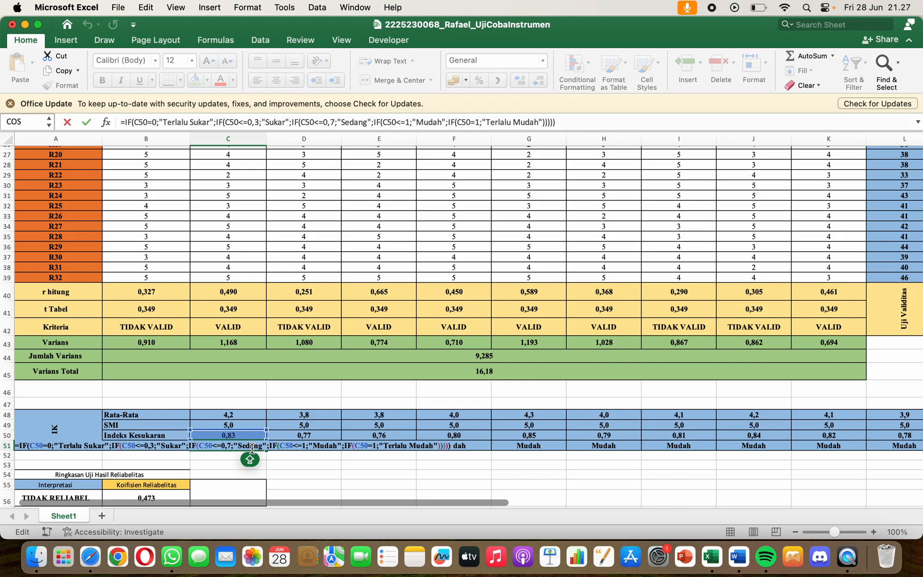
{"action": "scroll", "coordinate": [243, 291], "scroll_direction": "down", "scroll_amount": 13}
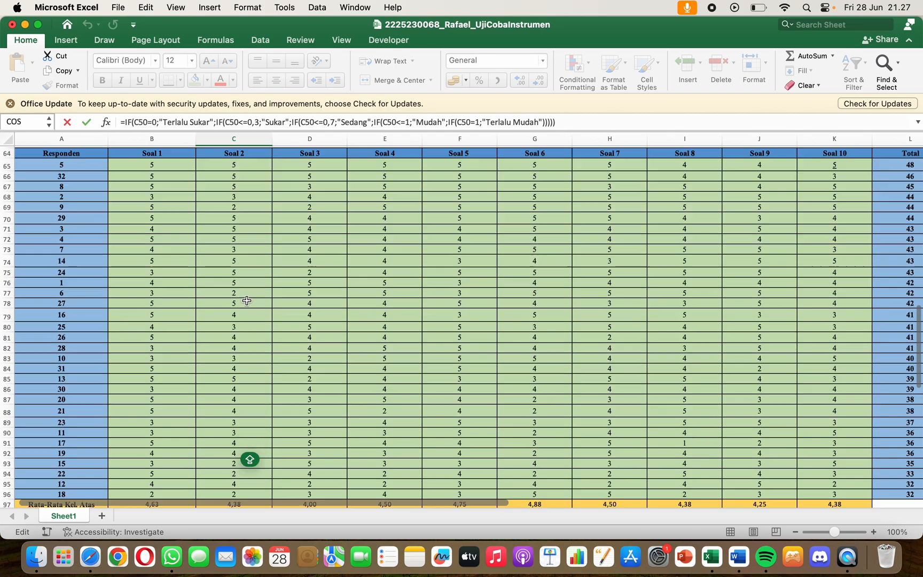
{"action": "scroll", "coordinate": [231, 273], "scroll_direction": "down", "scroll_amount": 3}
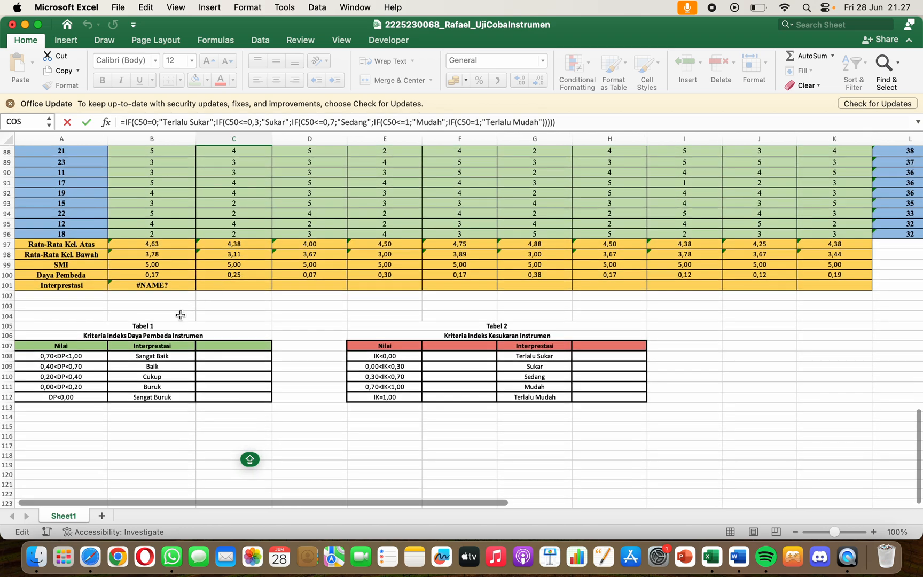
Step: Extend the B101 formula with a nested IF(B100<0,20;"BURUK"; and begin another IF after it
{"action": "left_click", "coordinate": [163, 290]}
{"action": "double_click", "coordinate": [164, 285]}
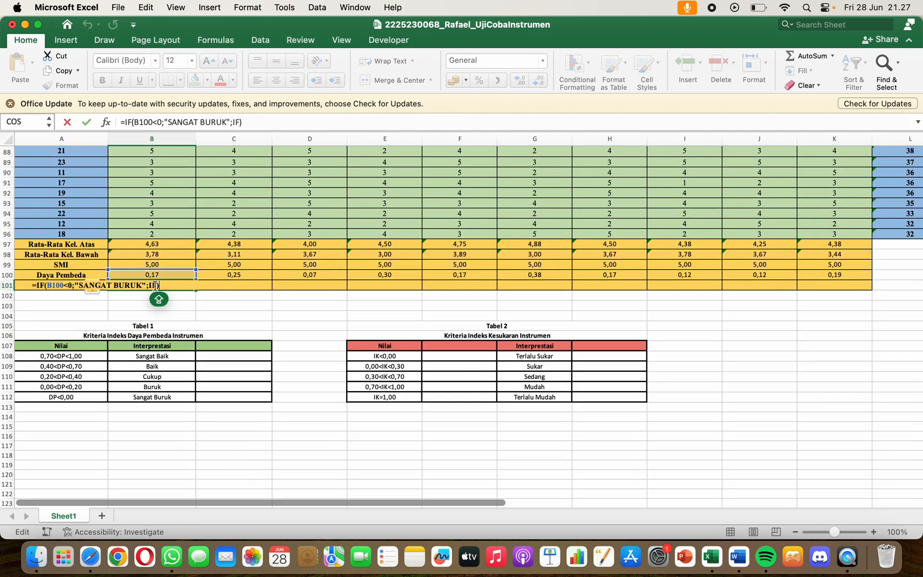
{"action": "key", "text": "BackSpace"}
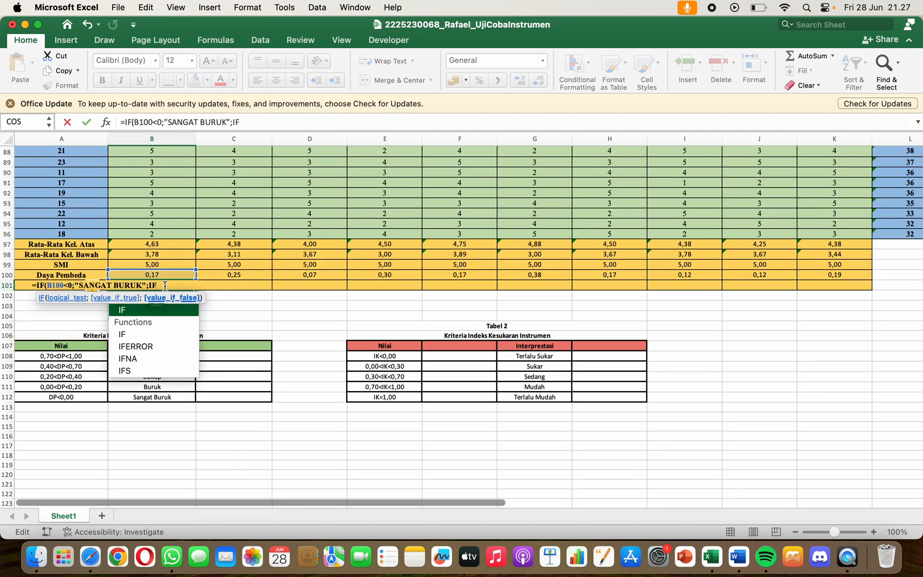
{"action": "type", "text": "("}
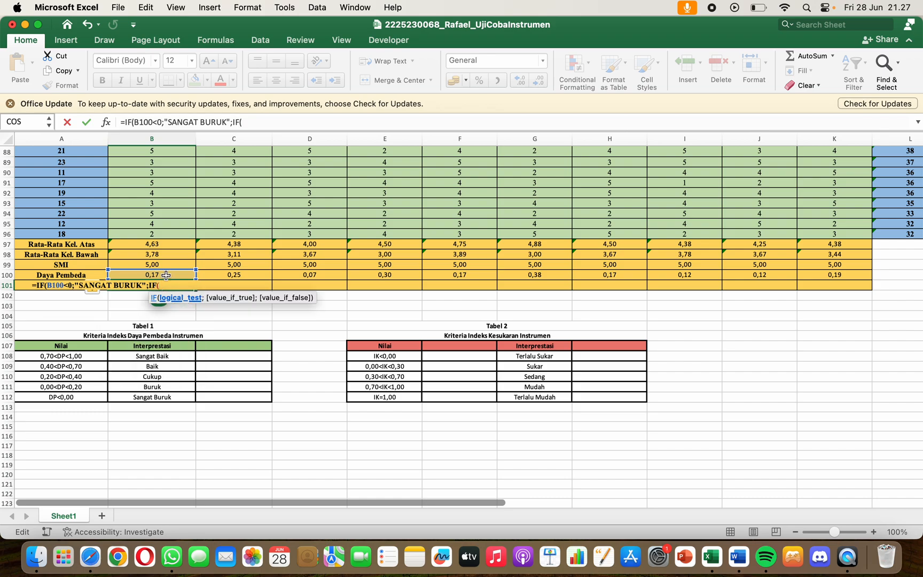
{"action": "left_click", "coordinate": [165, 273]}
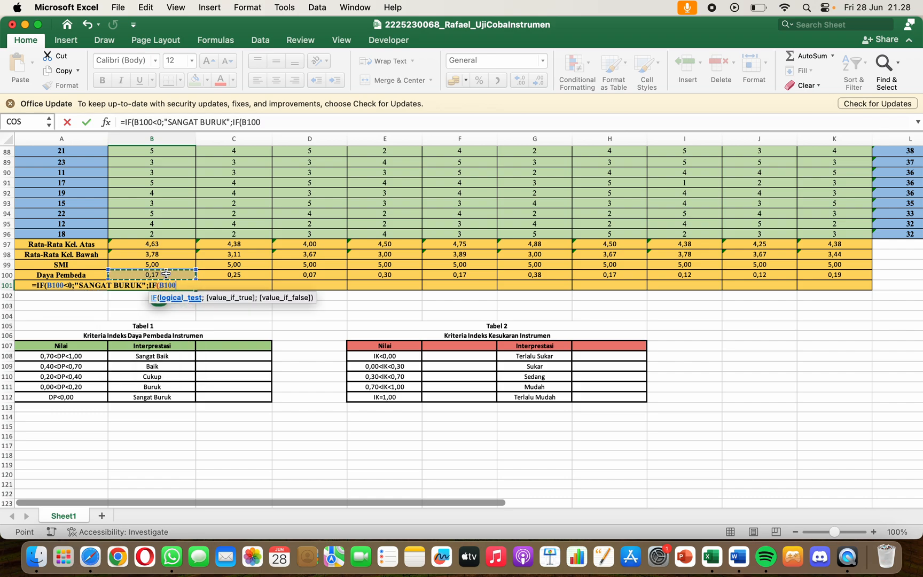
{"action": "type", "text": "<0"}
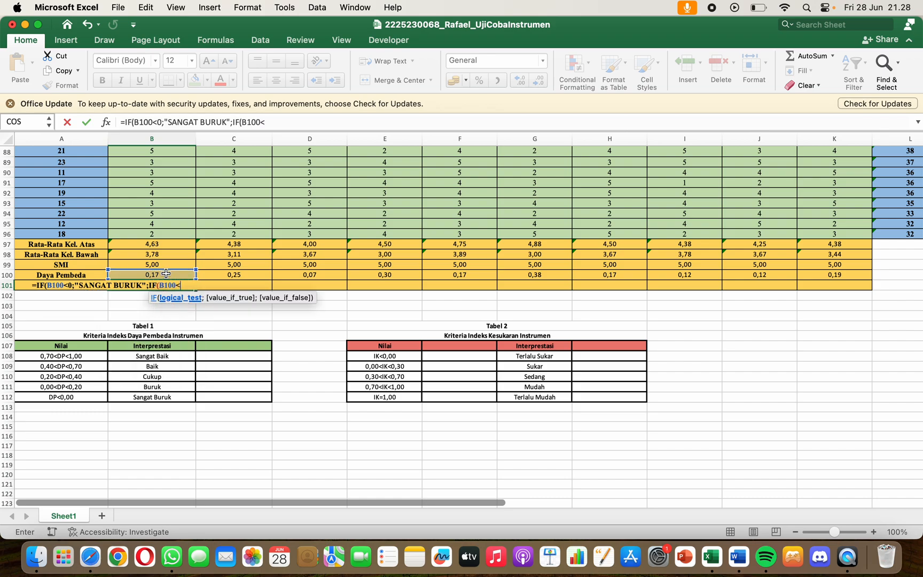
{"action": "type", "text": ",20;"}
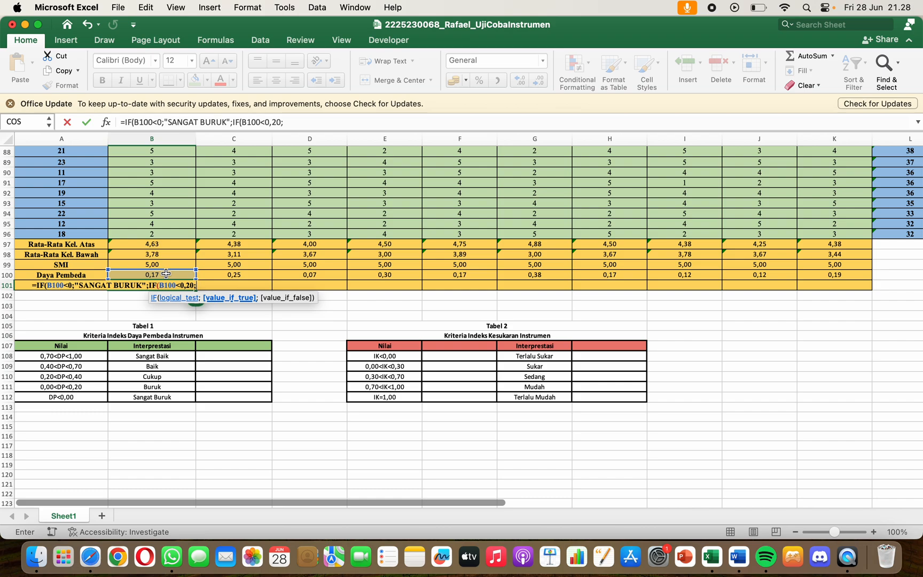
{"action": "type", "text": "\"BURUK\";IF"}
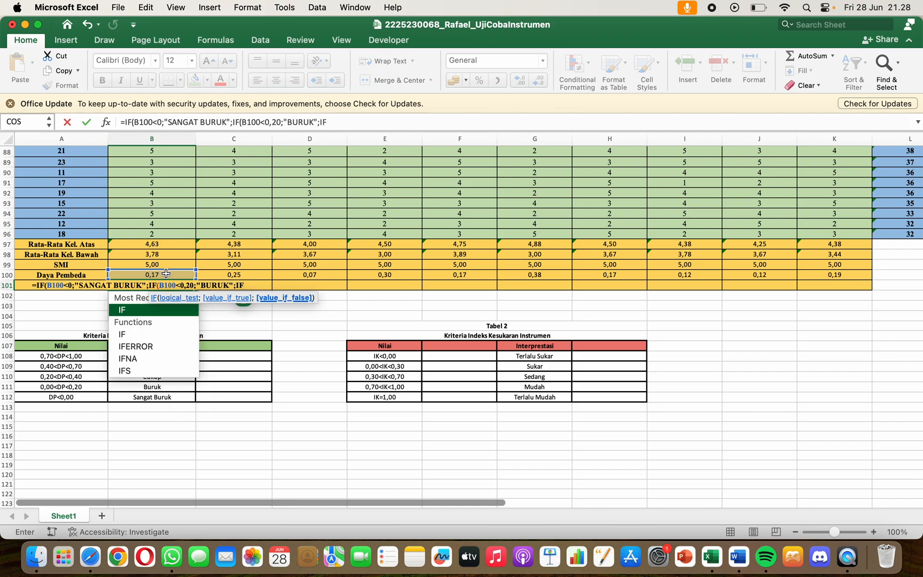
Step: Add the condition B100<0,40 with the result CUKUP to the third IF in B101
{"action": "type", "text": "("}
{"action": "left_click", "coordinate": [167, 273]}
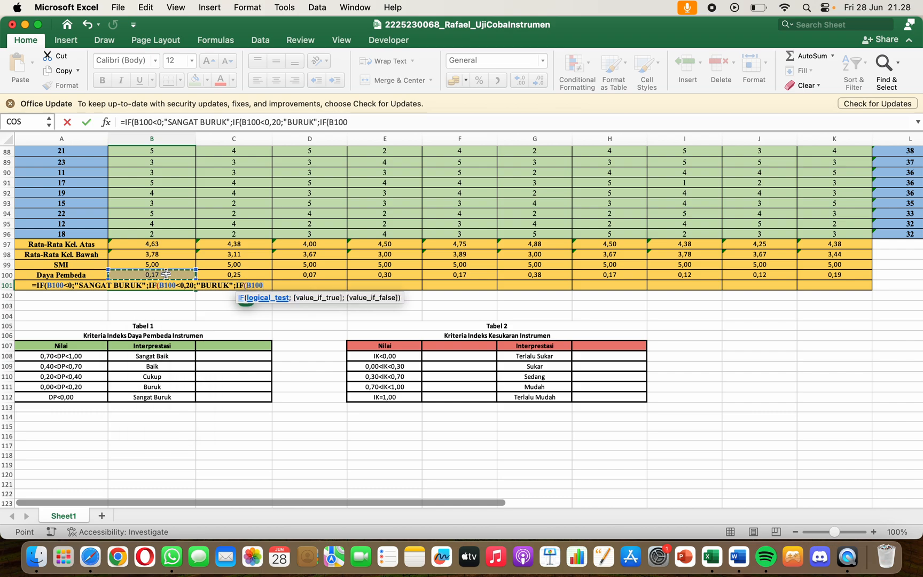
{"action": "type", "text": "<0"}
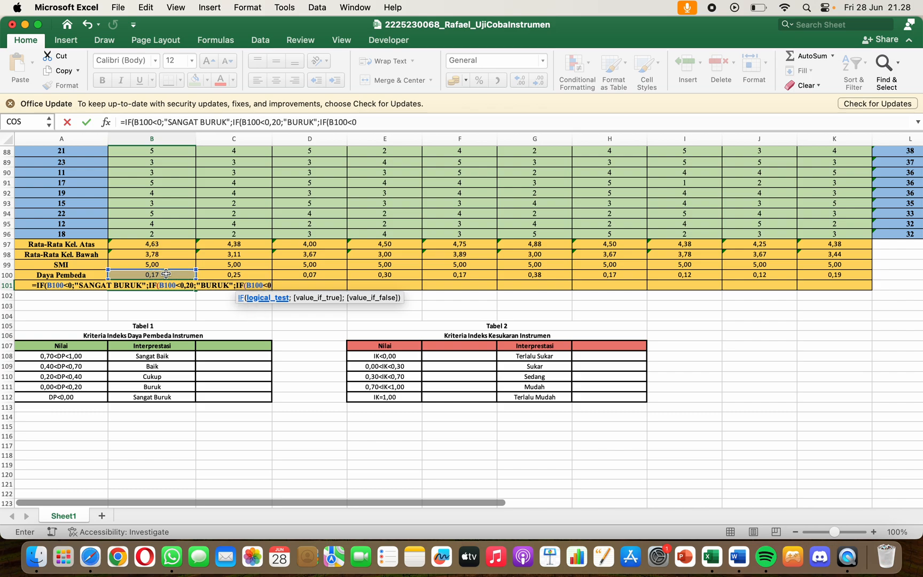
{"action": "type", "text": ",40"}
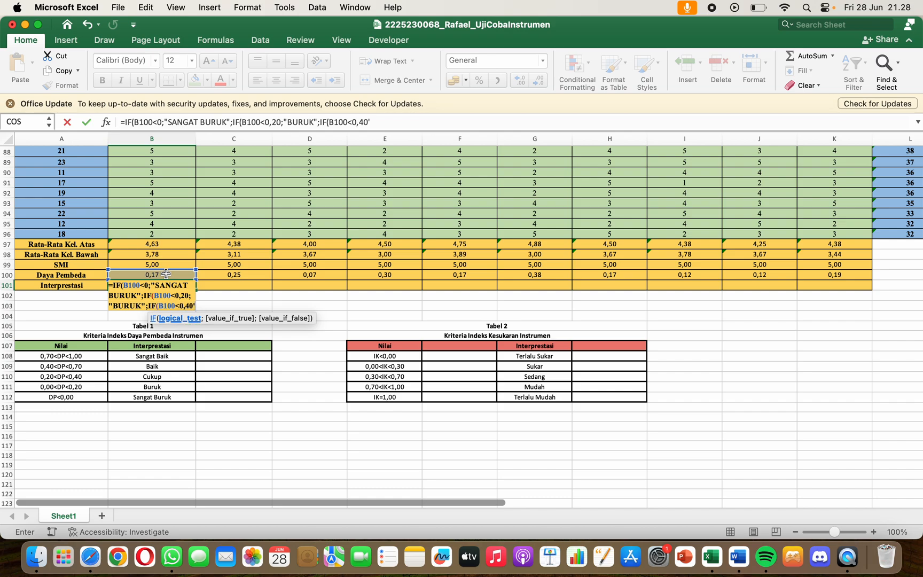
{"action": "type", "text": "\"\""}
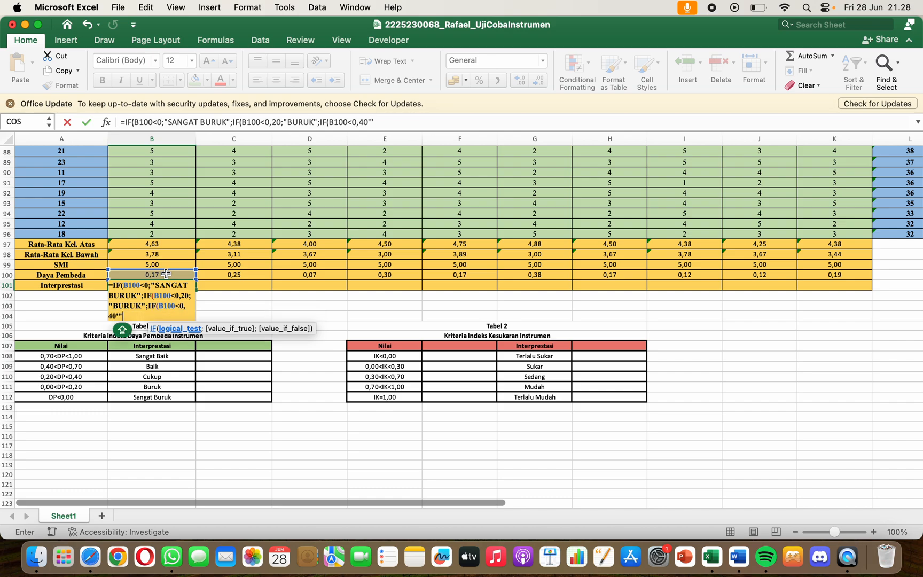
{"action": "type", "text": "CUKUP"}
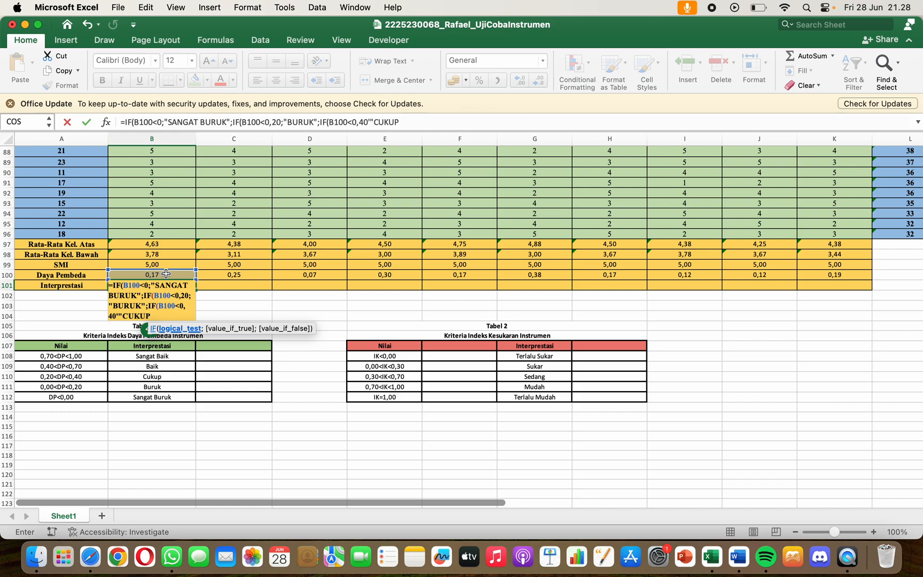
Step: Correct the characters between 0,40 and CUKUP in the B101 formula to a semicolon and an opening quotation mark
{"action": "left_click", "coordinate": [123, 317]}
{"action": "key", "text": "BackSpace"}
{"action": "key", "text": "Caps_Lock"}
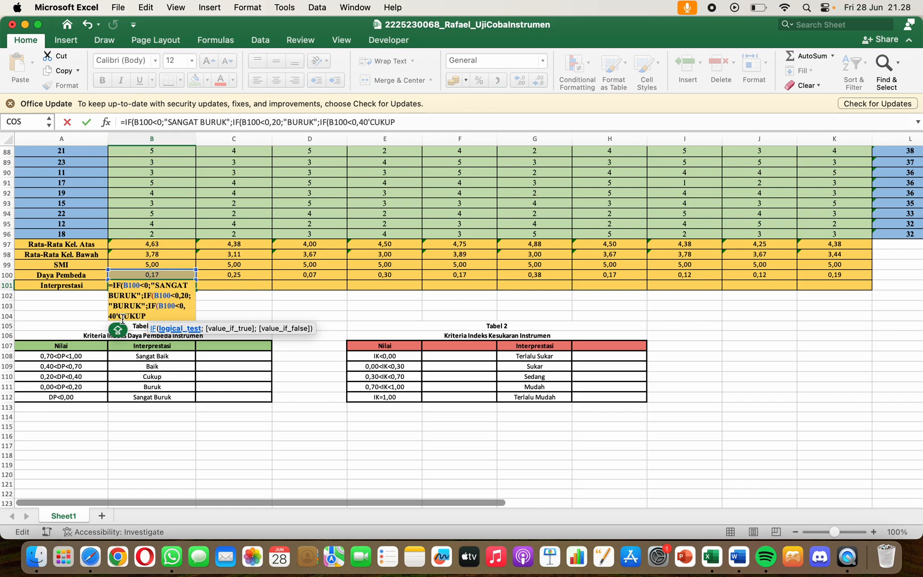
{"action": "key", "text": "BackSpace"}
{"action": "type", "text": ";"}
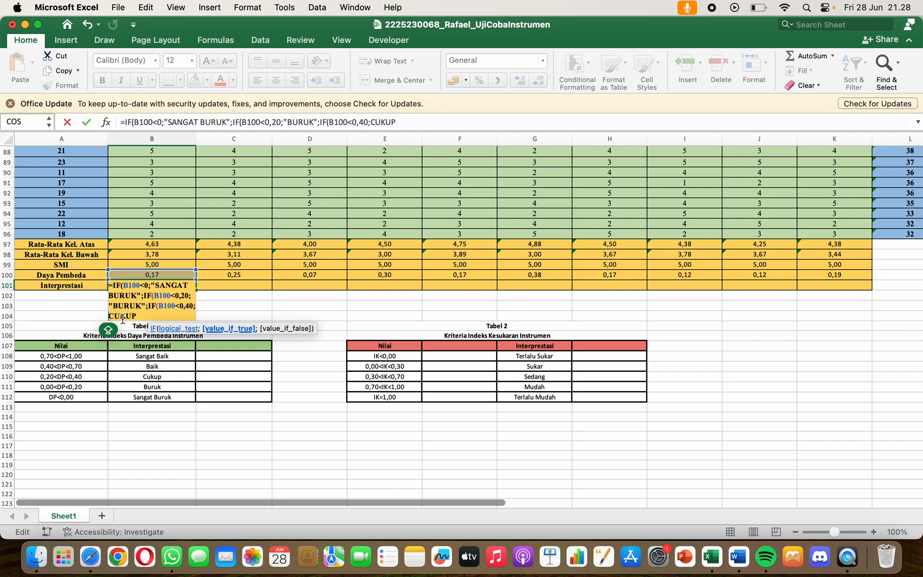
{"action": "type", "text": "\"BURUK"}
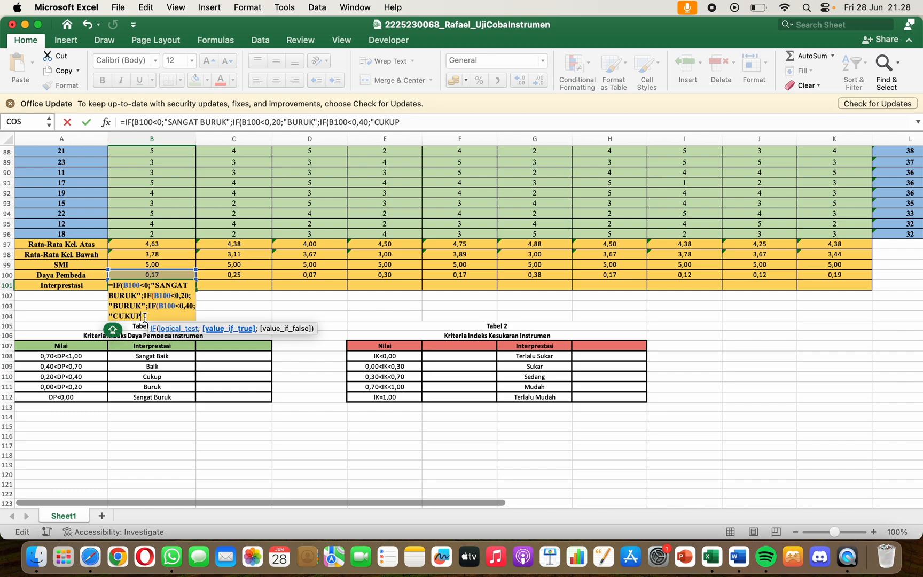
Step: Close the CUKUP text in the B101 formula and add a nested IF giving BAIK for B100<0,70
{"action": "type", "text": "\";"}
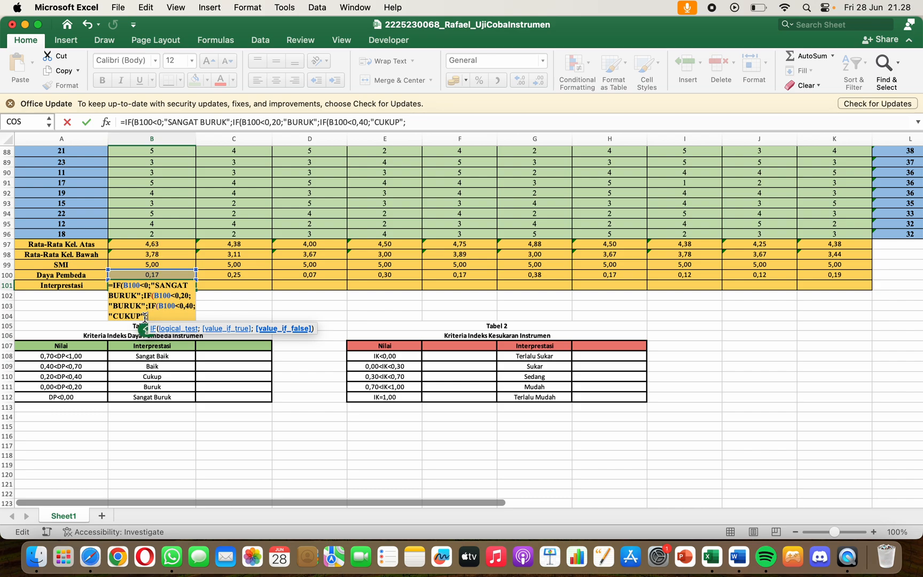
{"action": "type", "text": "IF("}
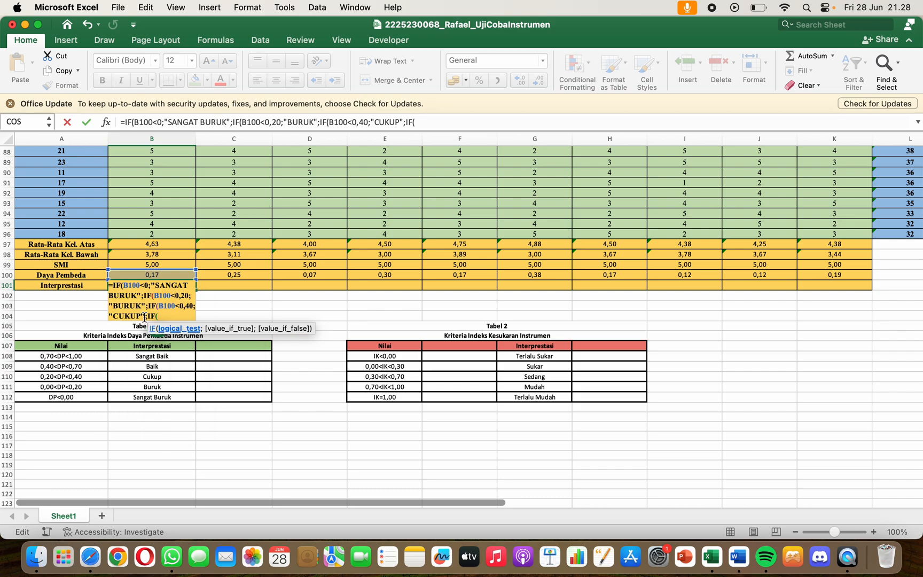
{"action": "left_click", "coordinate": [159, 276]}
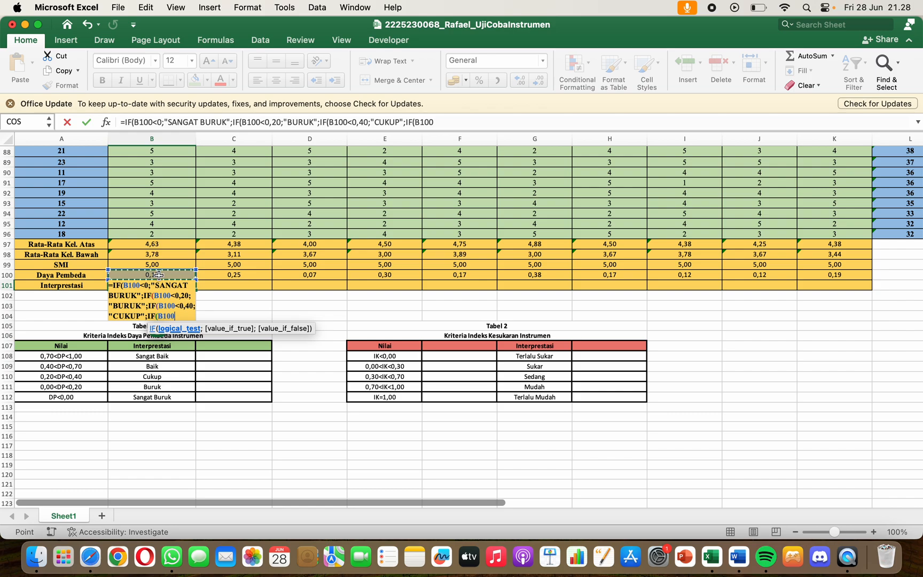
{"action": "type", "text": "<0,70"}
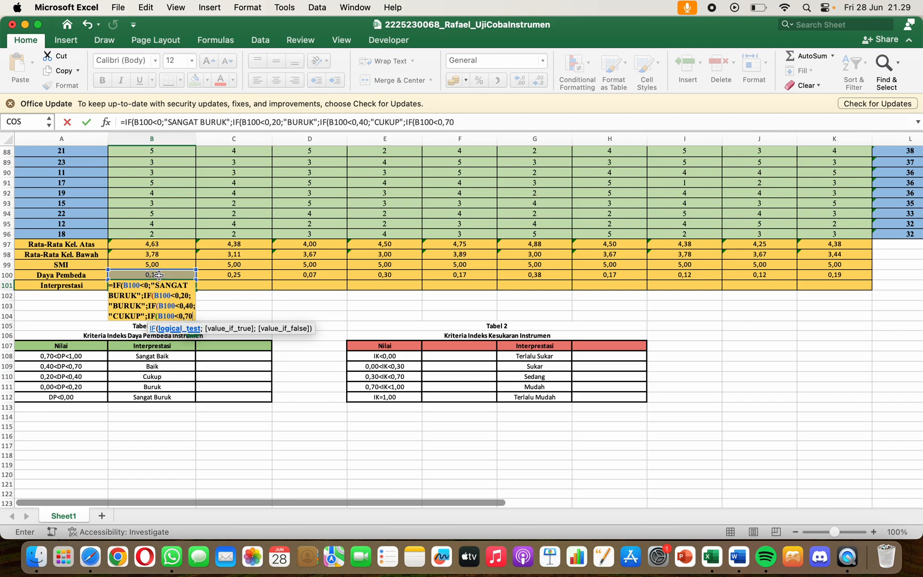
{"action": "type", "text": ";\""}
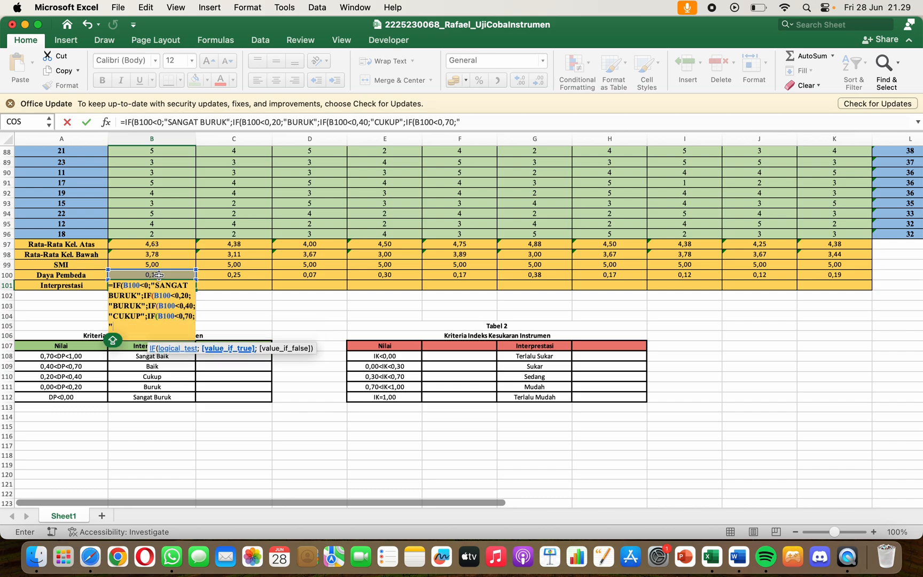
{"action": "type", "text": "BAIK"}
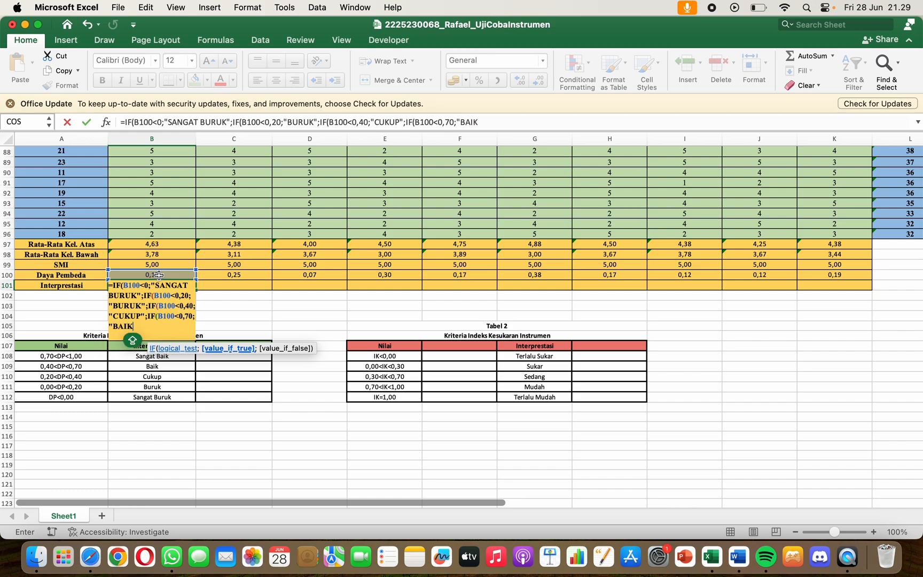
Step: Close the BAIK text in the B101 formula and begin a fifth nested IF with its opening parenthesis
{"action": "type", "text": "\";IF"}
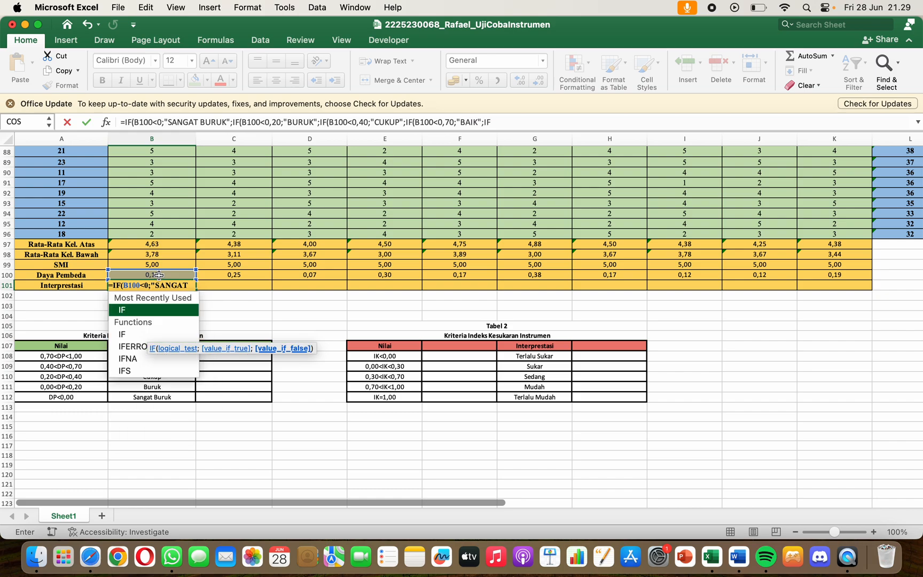
{"action": "key", "text": "Return"}
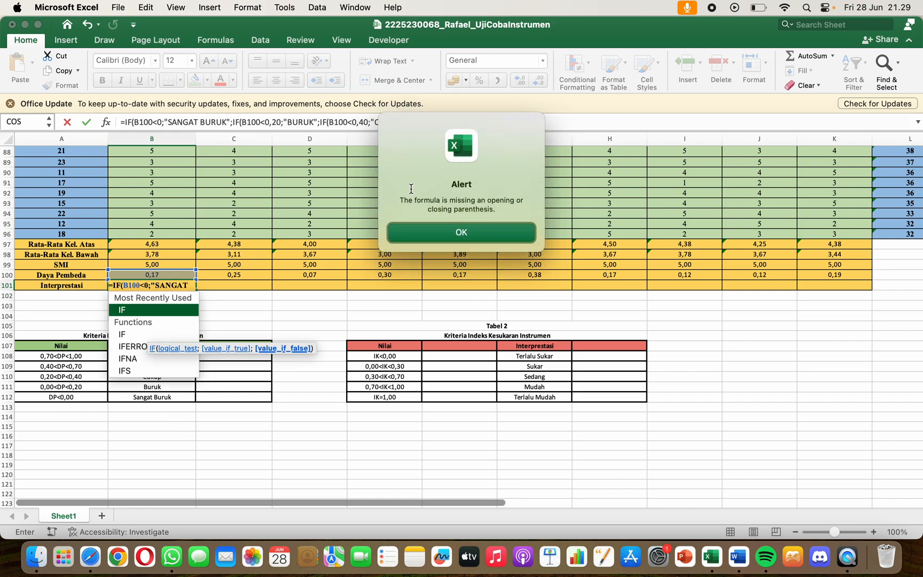
{"action": "left_click", "coordinate": [421, 235]}
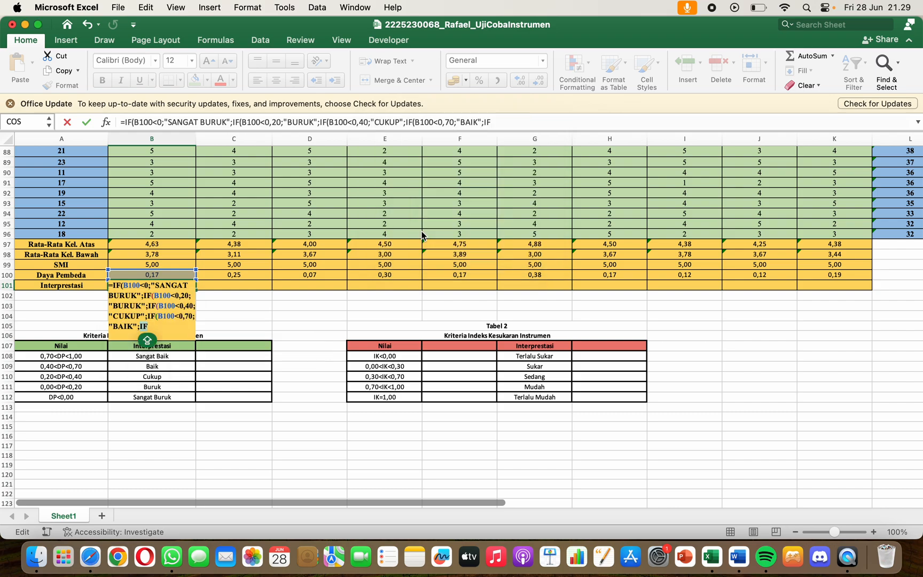
{"action": "left_click", "coordinate": [149, 330]}
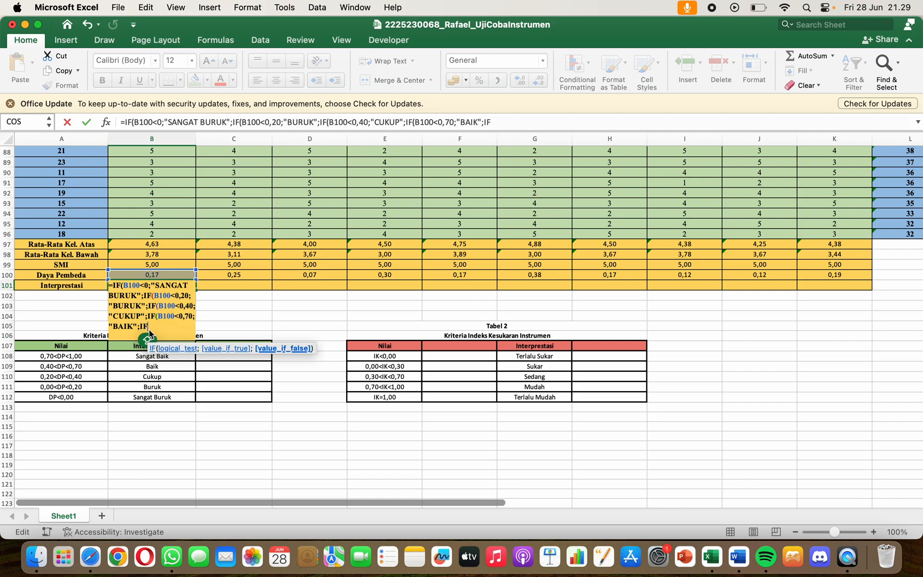
{"action": "type", "text": "("}
{"action": "key", "text": "Return"}
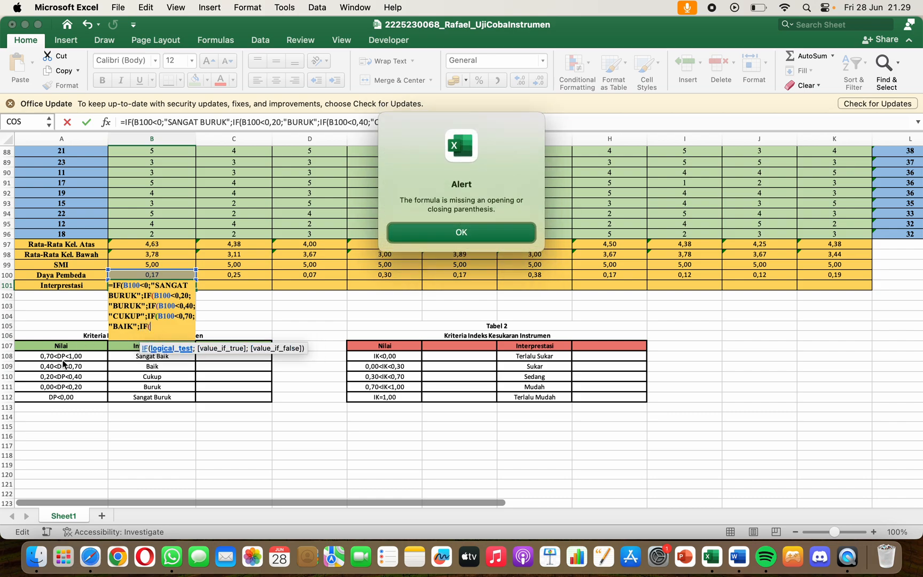
{"action": "left_click", "coordinate": [431, 240]}
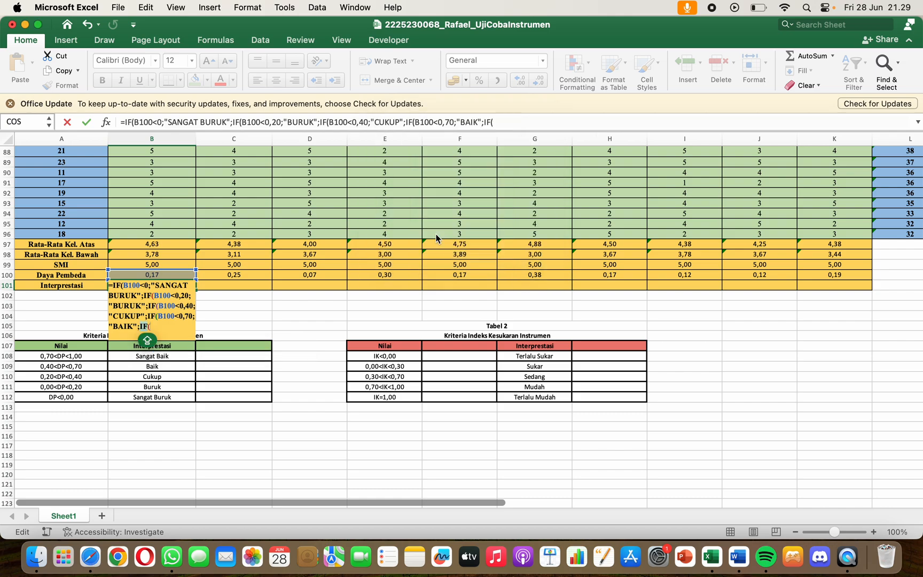
{"action": "left_click", "coordinate": [71, 358]}
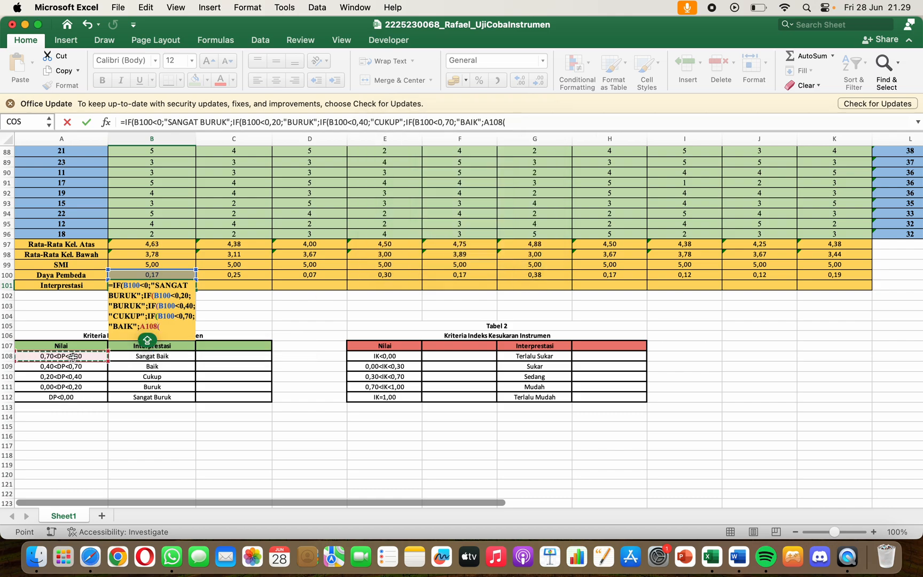
{"action": "left_click", "coordinate": [173, 273]}
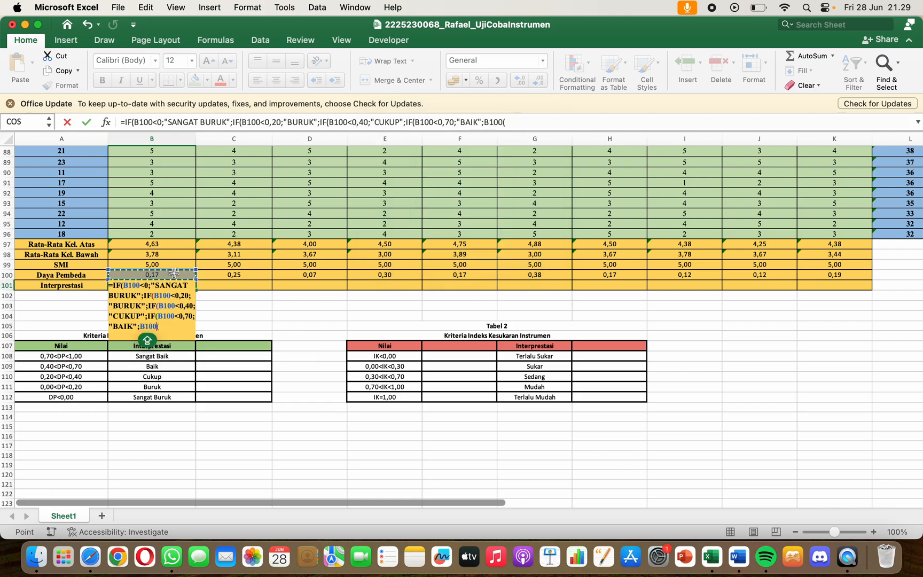
{"action": "key", "text": "BackSpace"}
{"action": "key", "text": "BackSpace"}
{"action": "key", "text": "BackSpace"}
{"action": "key", "text": "BackSpace"}
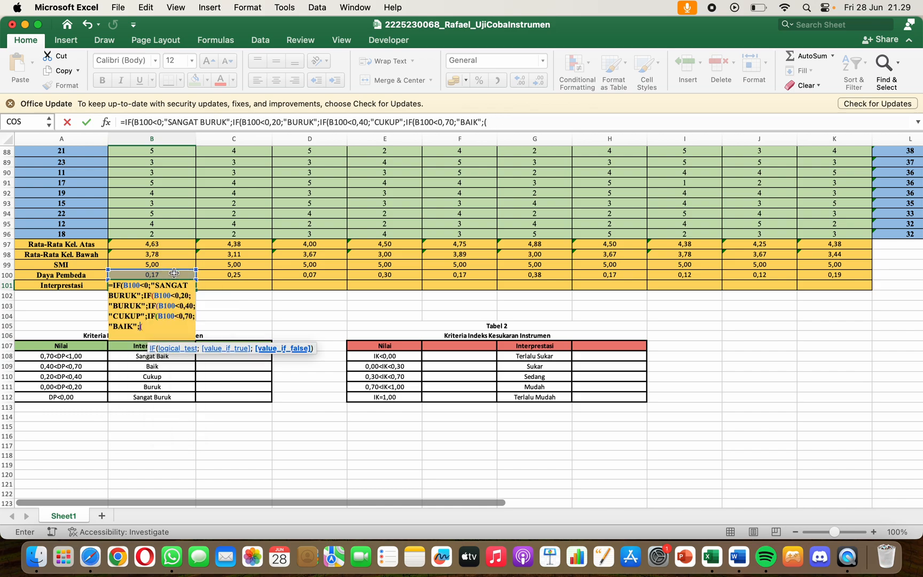
{"action": "type", "text": "IF"}
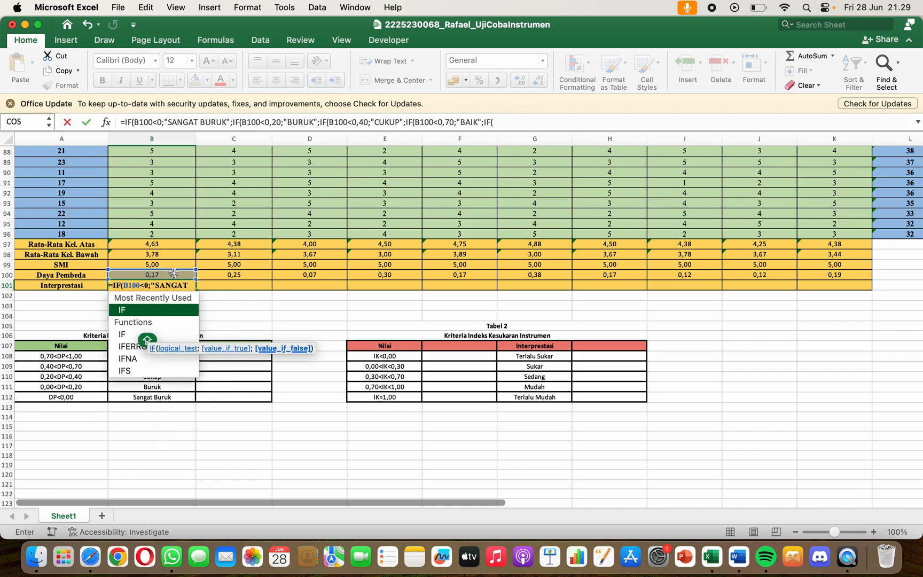
{"action": "key", "text": "Return"}
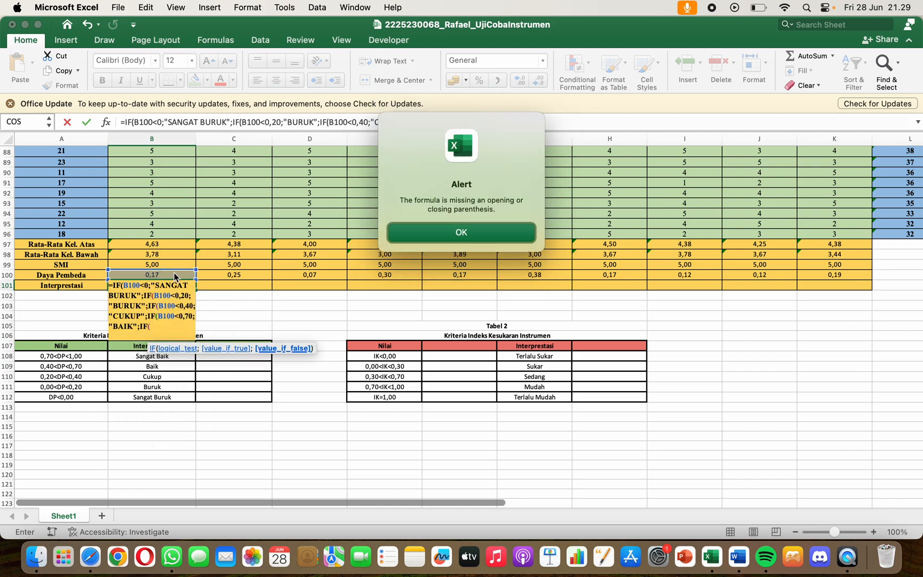
{"action": "left_click", "coordinate": [437, 231]}
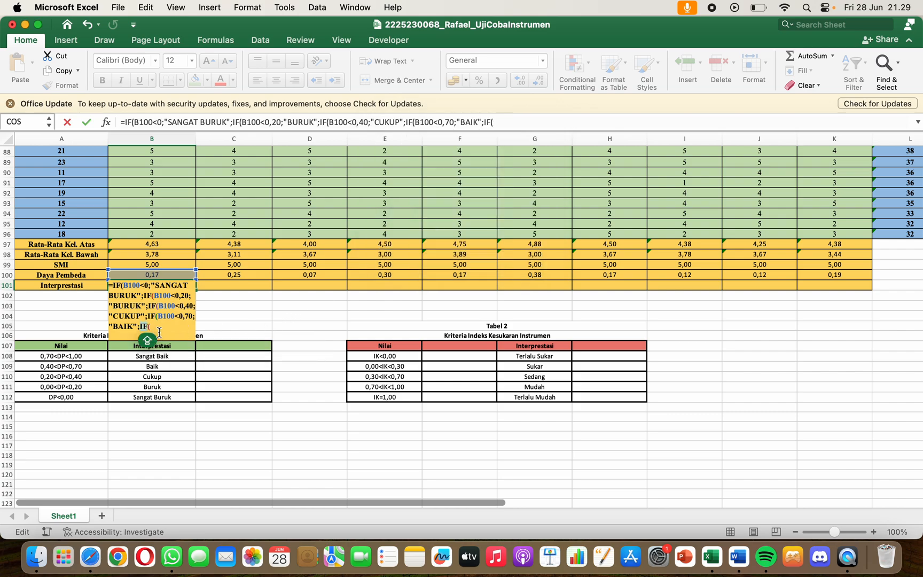
Step: Complete the fifth IF in B101 with B100<1,00 and the result SANGAT BAIK, and enter the formula with the suggested closing parentheses
{"action": "left_click", "coordinate": [159, 331]}
{"action": "left_click", "coordinate": [168, 274]}
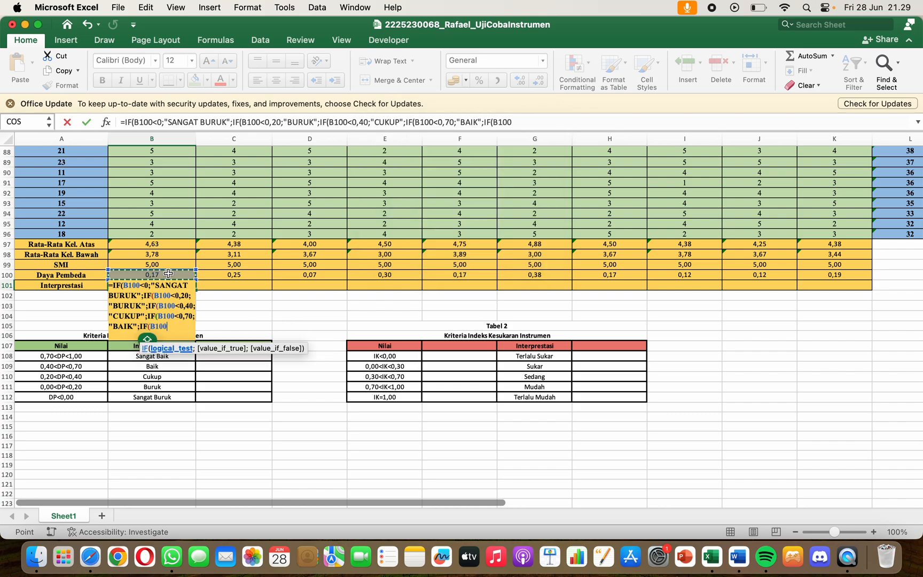
{"action": "type", "text": "<1"}
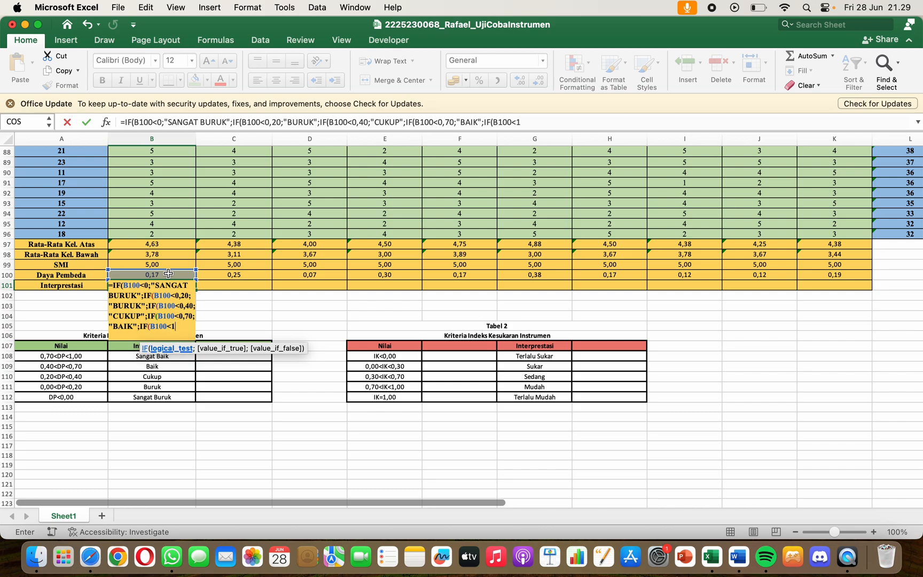
{"action": "type", "text": ",00;"}
{"action": "type", "text": "\"SANGA"}
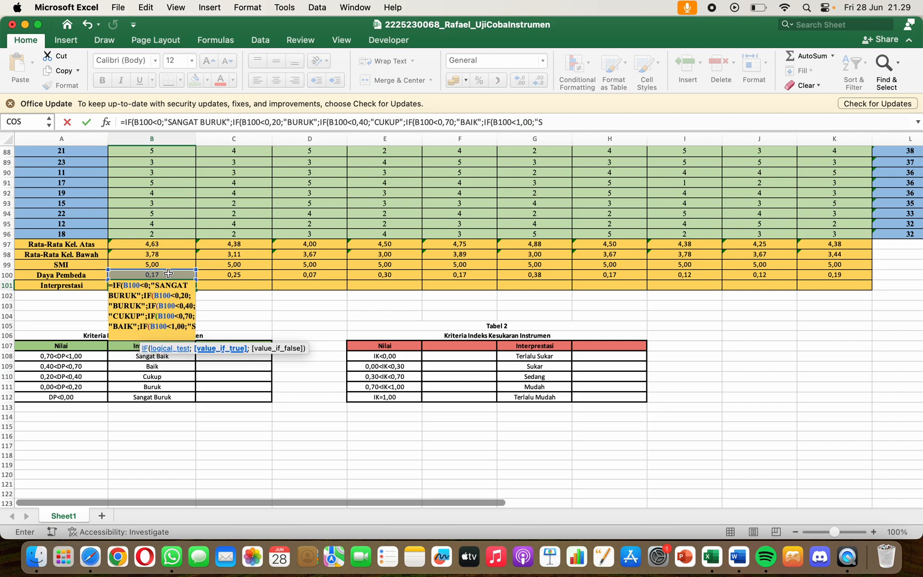
{"action": "type", "text": "T BAIK\""}
{"action": "key", "text": "Return"}
{"action": "left_click", "coordinate": [493, 282]}
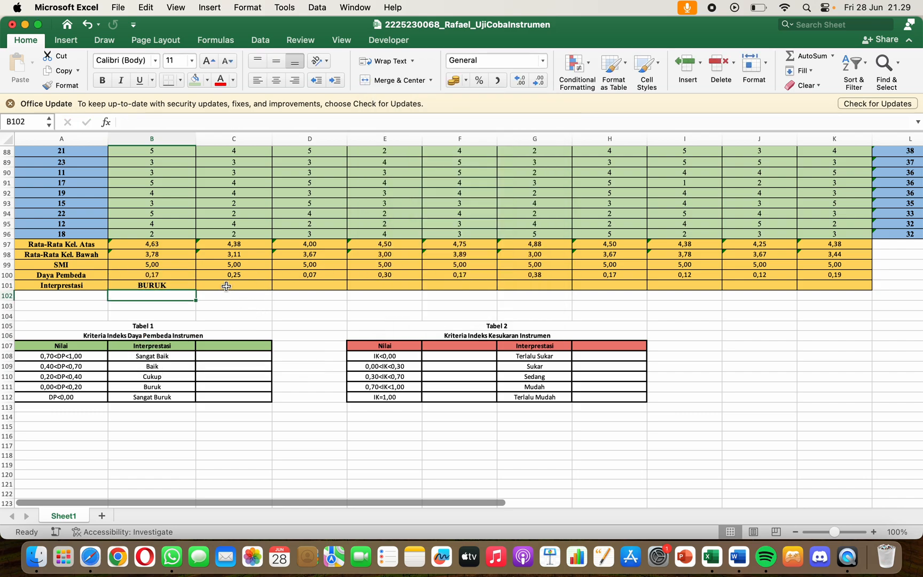
Step: Fill the B101 interpretation formula across the Interpretasi row through K101
{"action": "left_click", "coordinate": [163, 286]}
{"action": "left_click_drag", "start_coordinate": [199, 291], "coordinate": [838, 288]}
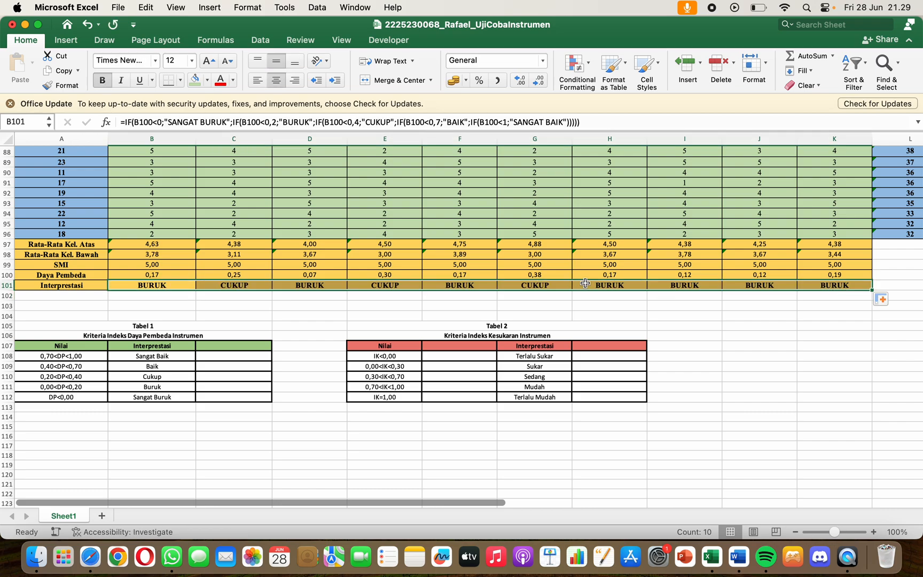
{"action": "left_click", "coordinate": [500, 315]}
{"action": "scroll", "coordinate": [501, 315], "scroll_direction": "right", "scroll_amount": 1}
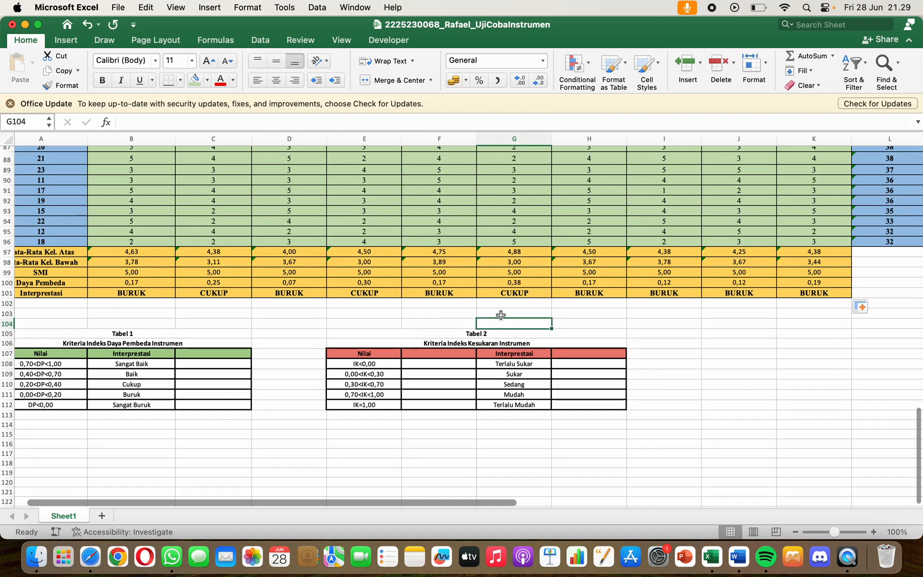